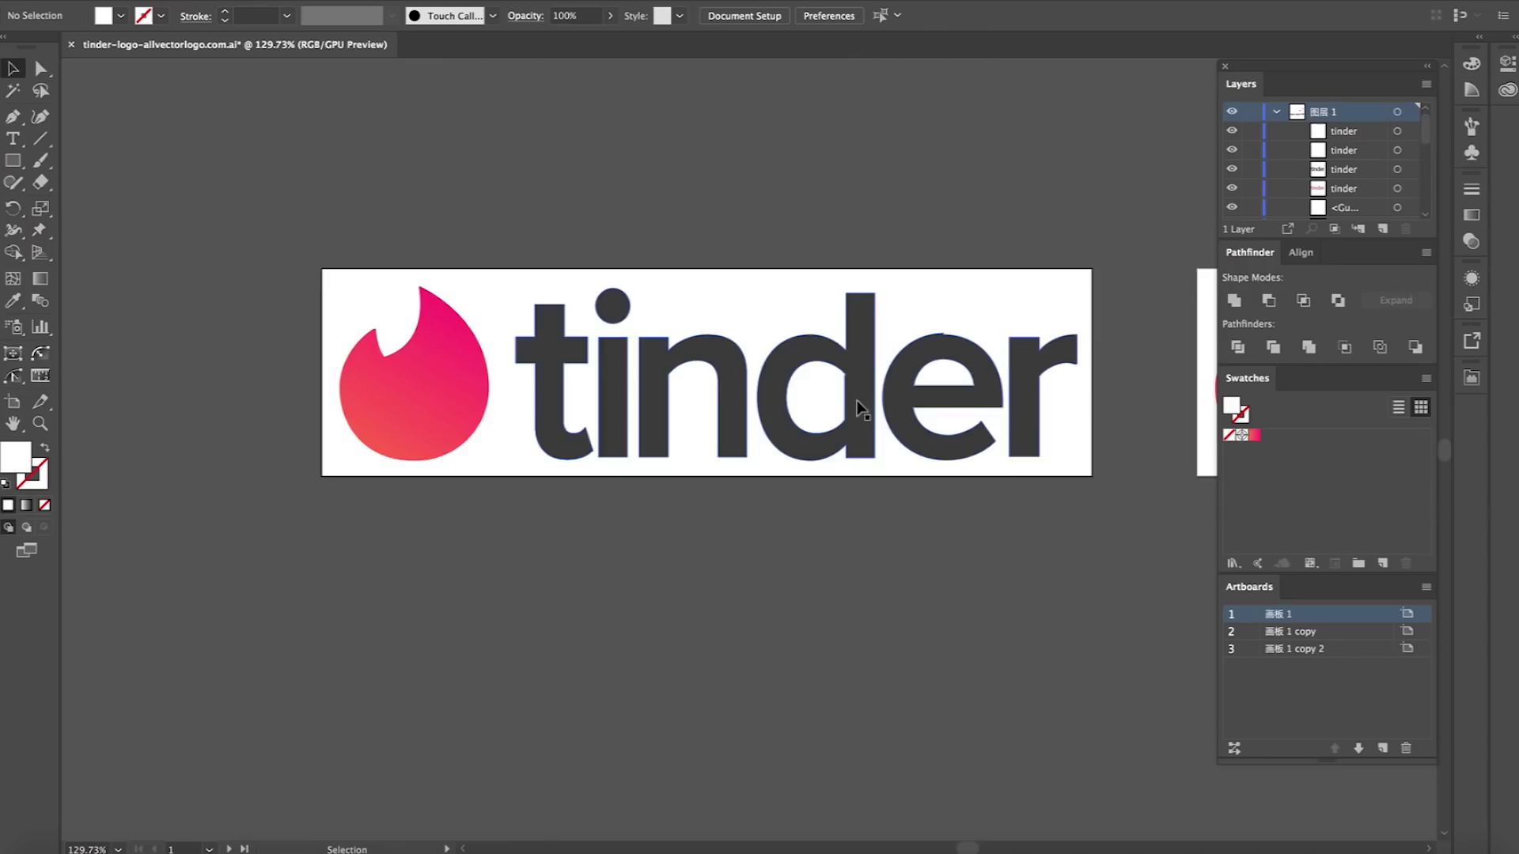
Examine the flame's anchor points and direction handles on the first artboard
left_click(579, 341)
left_click_drag(579, 342, 981, 419)
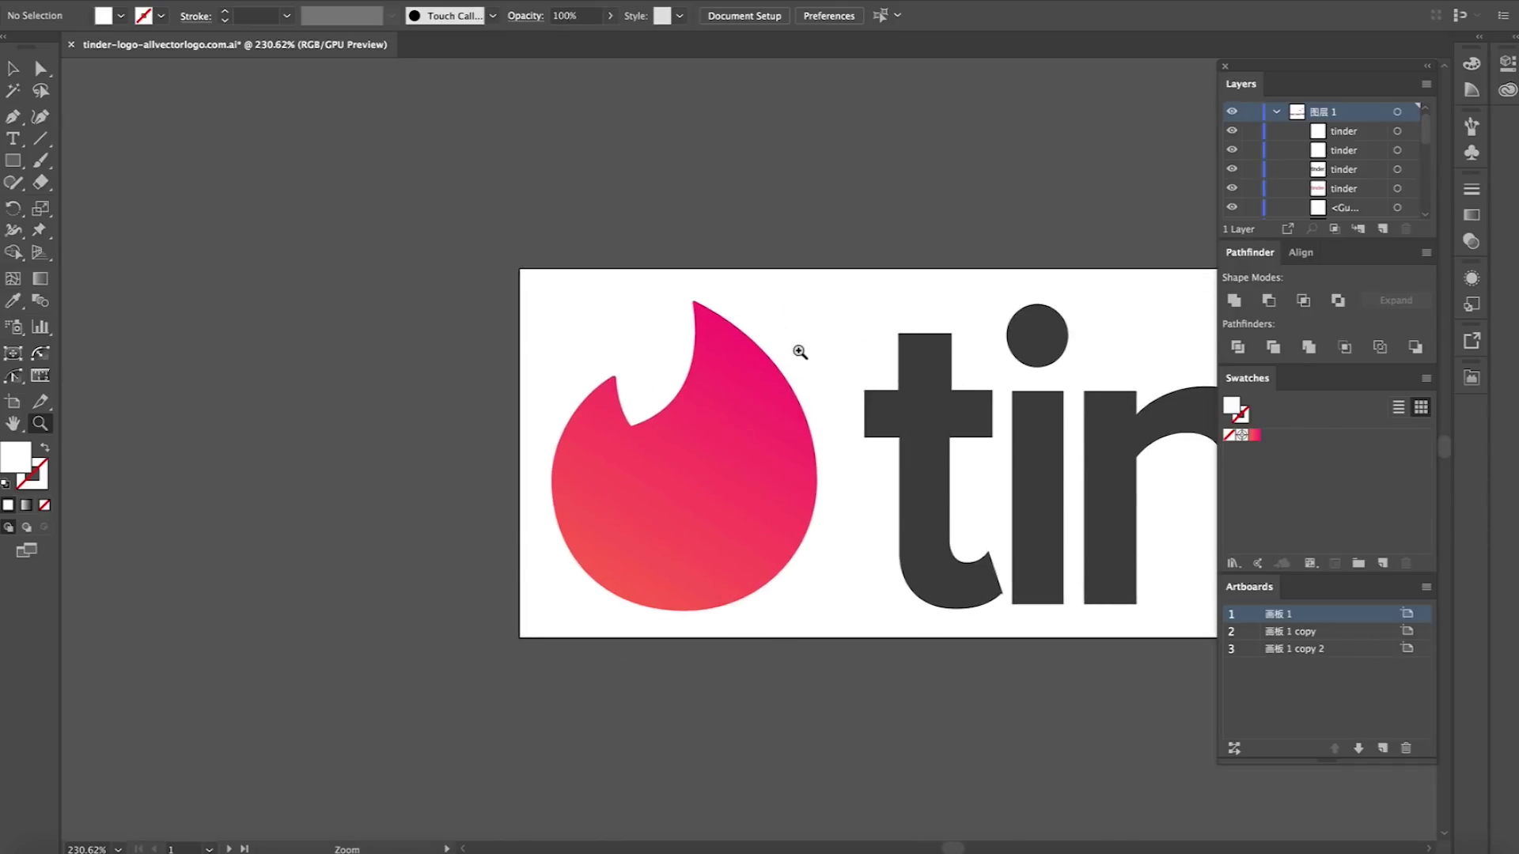
key("super+equal")
key("v")
left_click(474, 540)
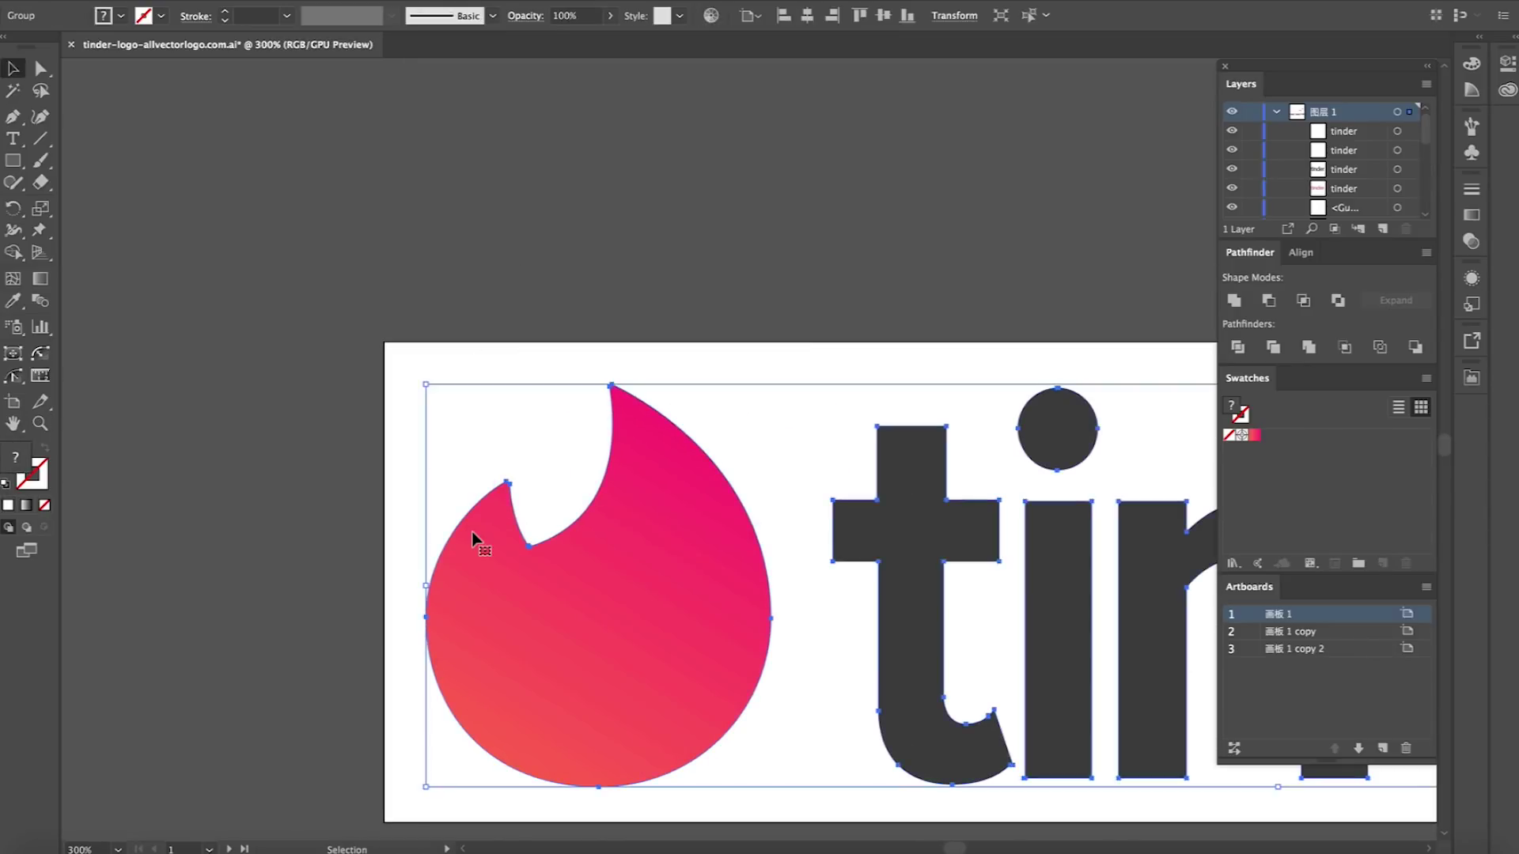
left_click_drag(637, 484, 648, 298)
left_click(492, 258)
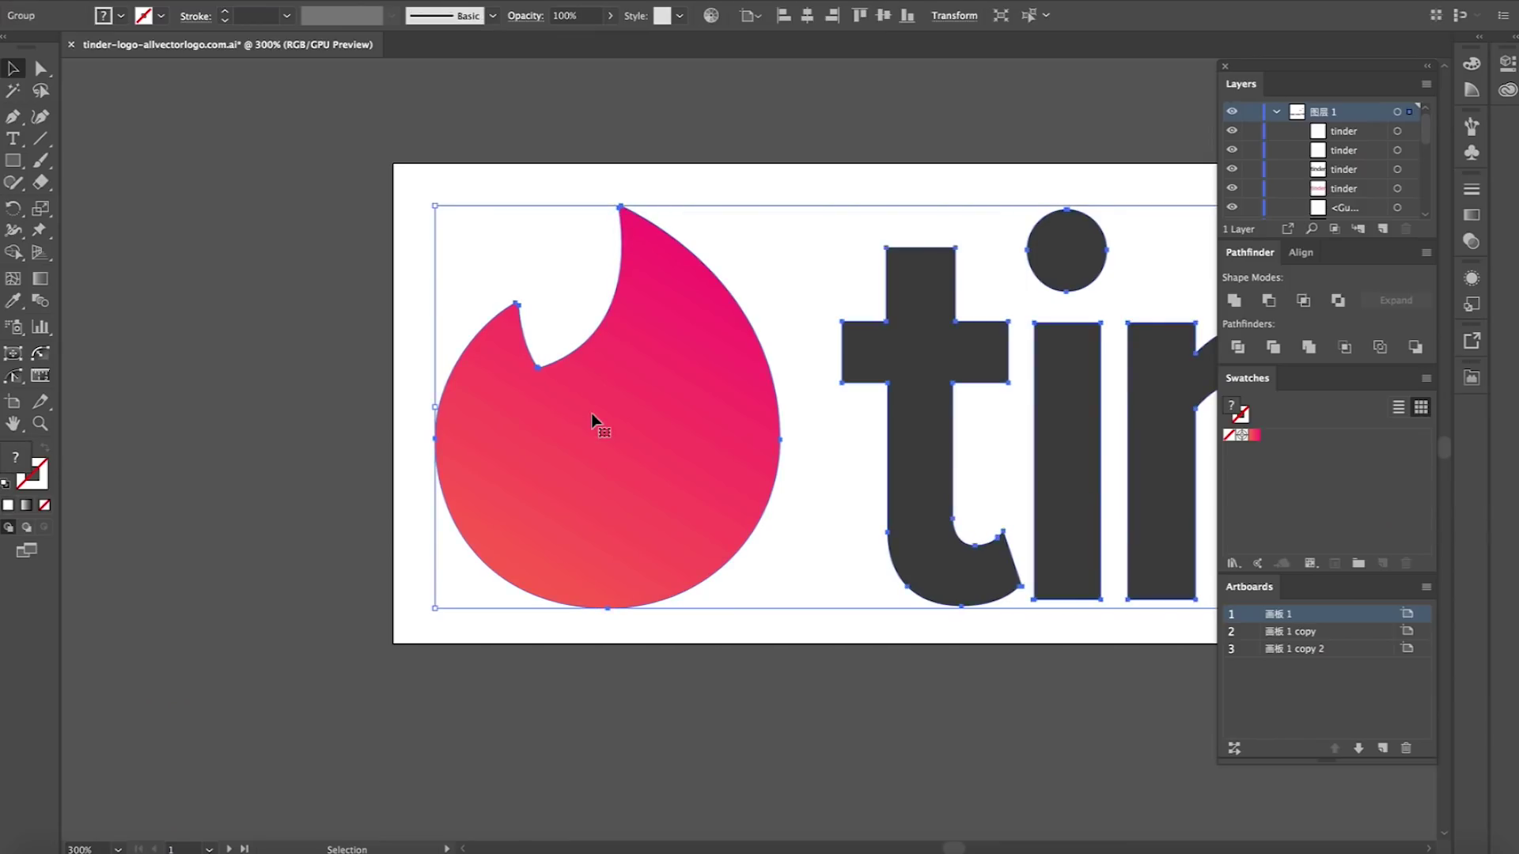
left_click(571, 323)
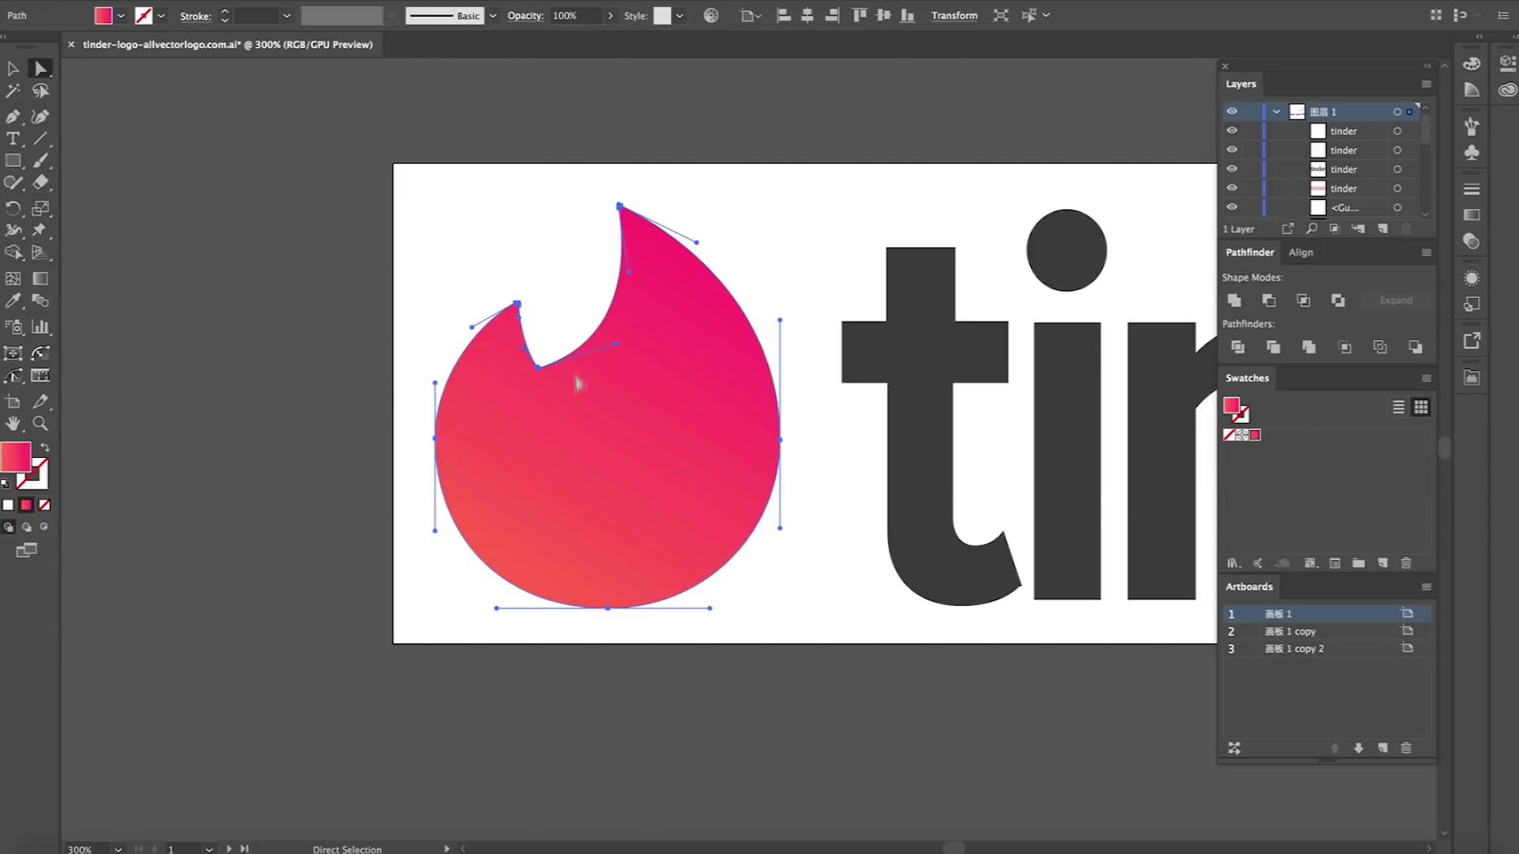
left_click(761, 261)
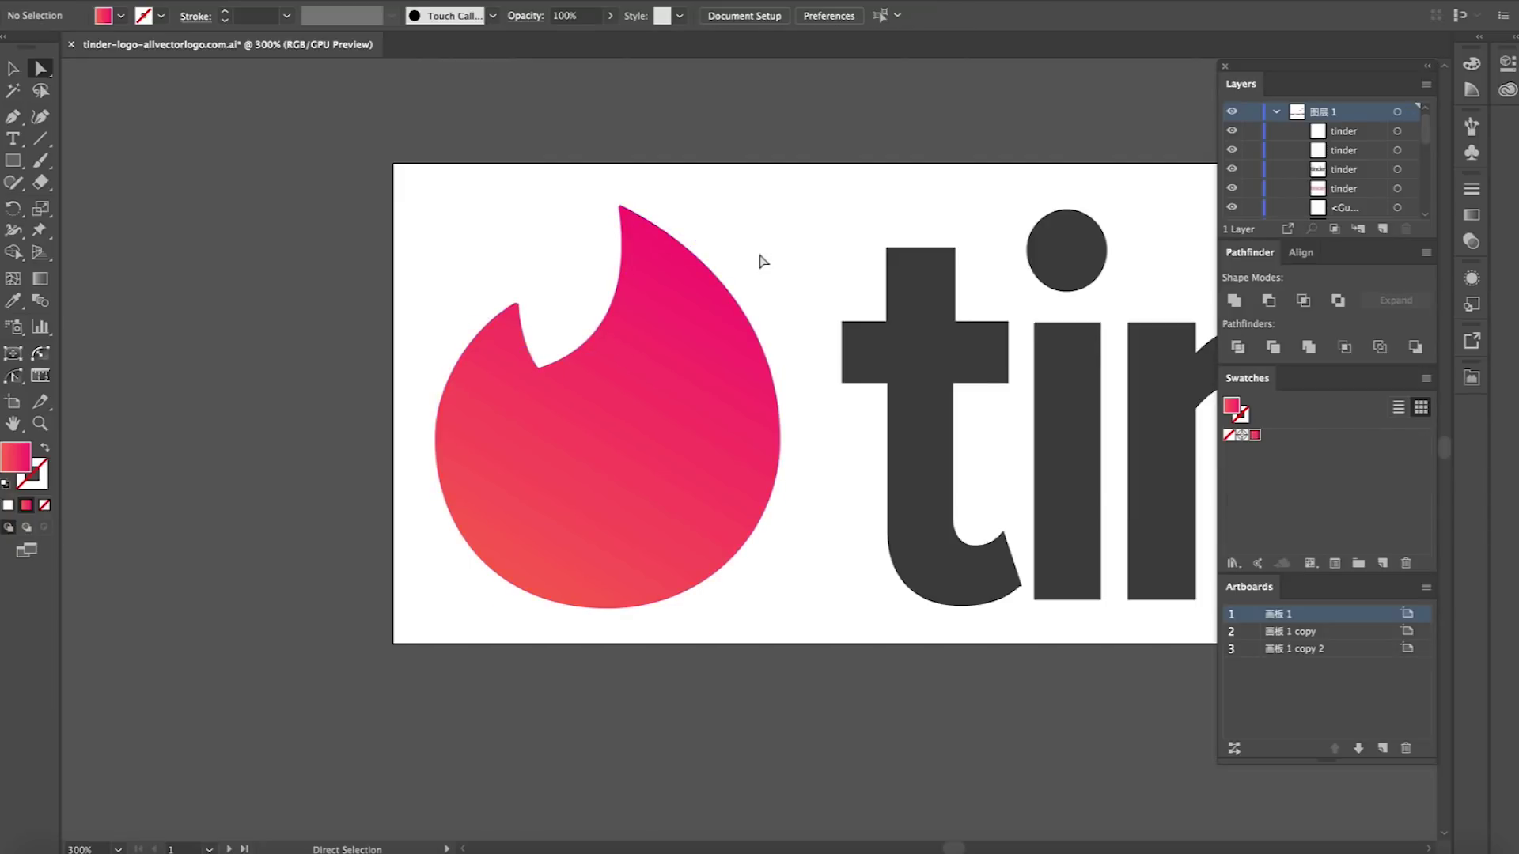
Examine the complete flame and wordmark on the first artboard
key("super+space")
left_click_drag(600, 297, 1105, 536)
key("space")
left_click_drag(166, 403, 644, 207)
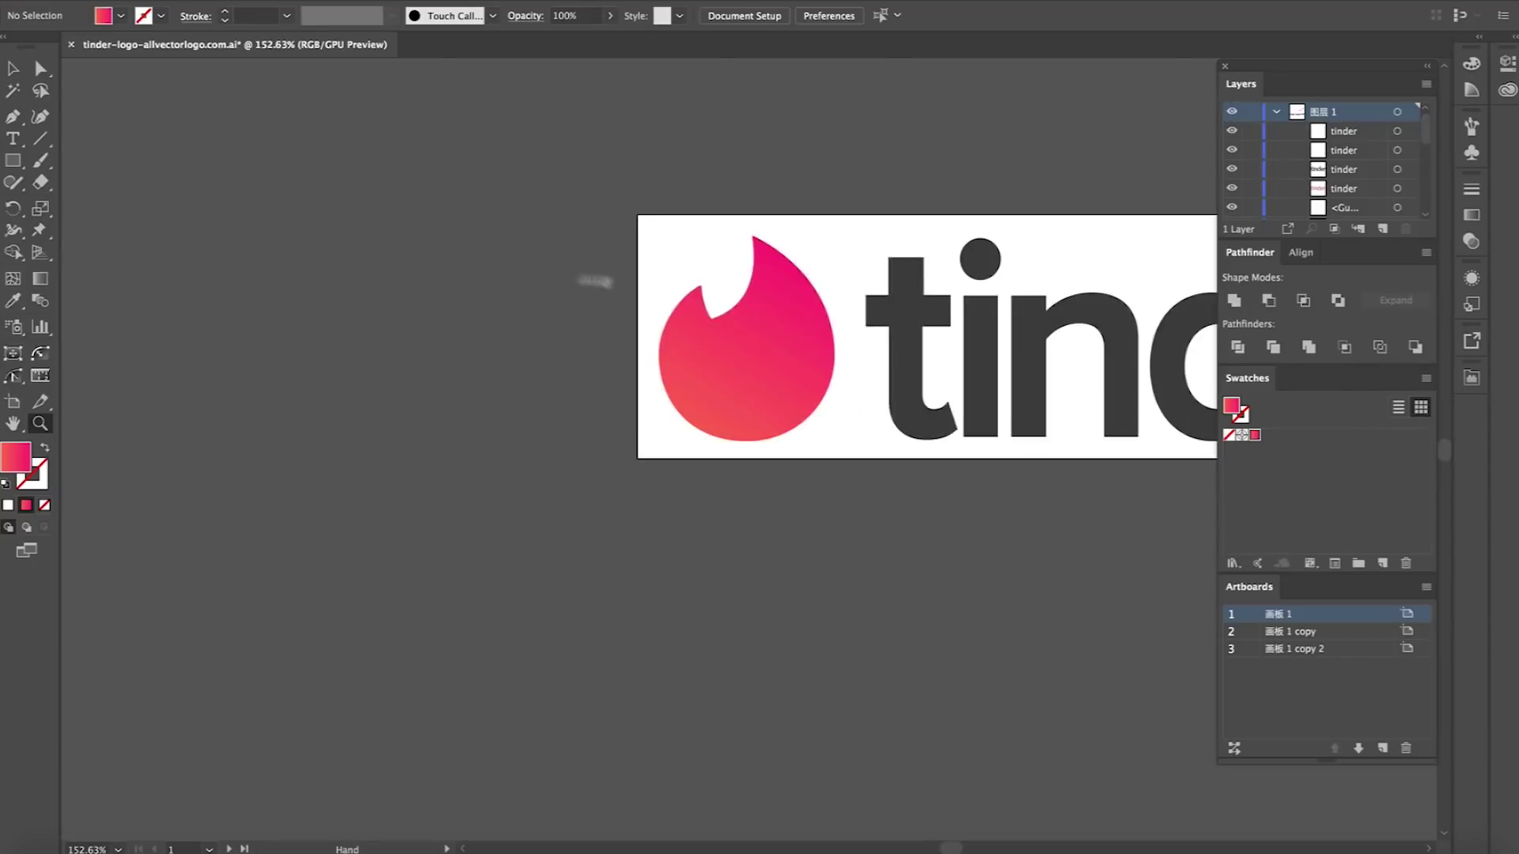
key("ctrl+0")
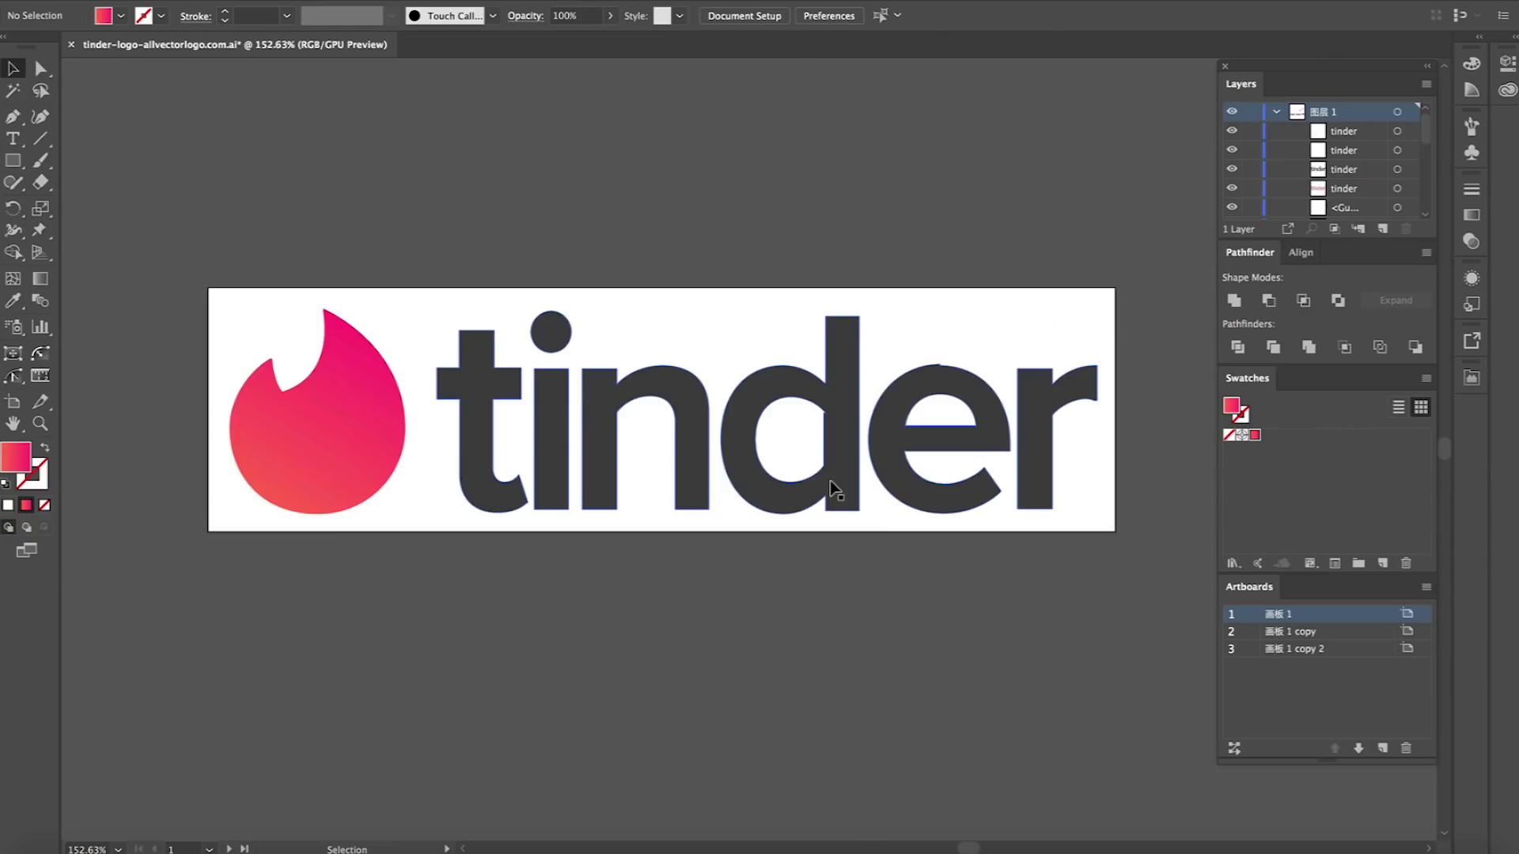
left_click(339, 329)
left_click(424, 298)
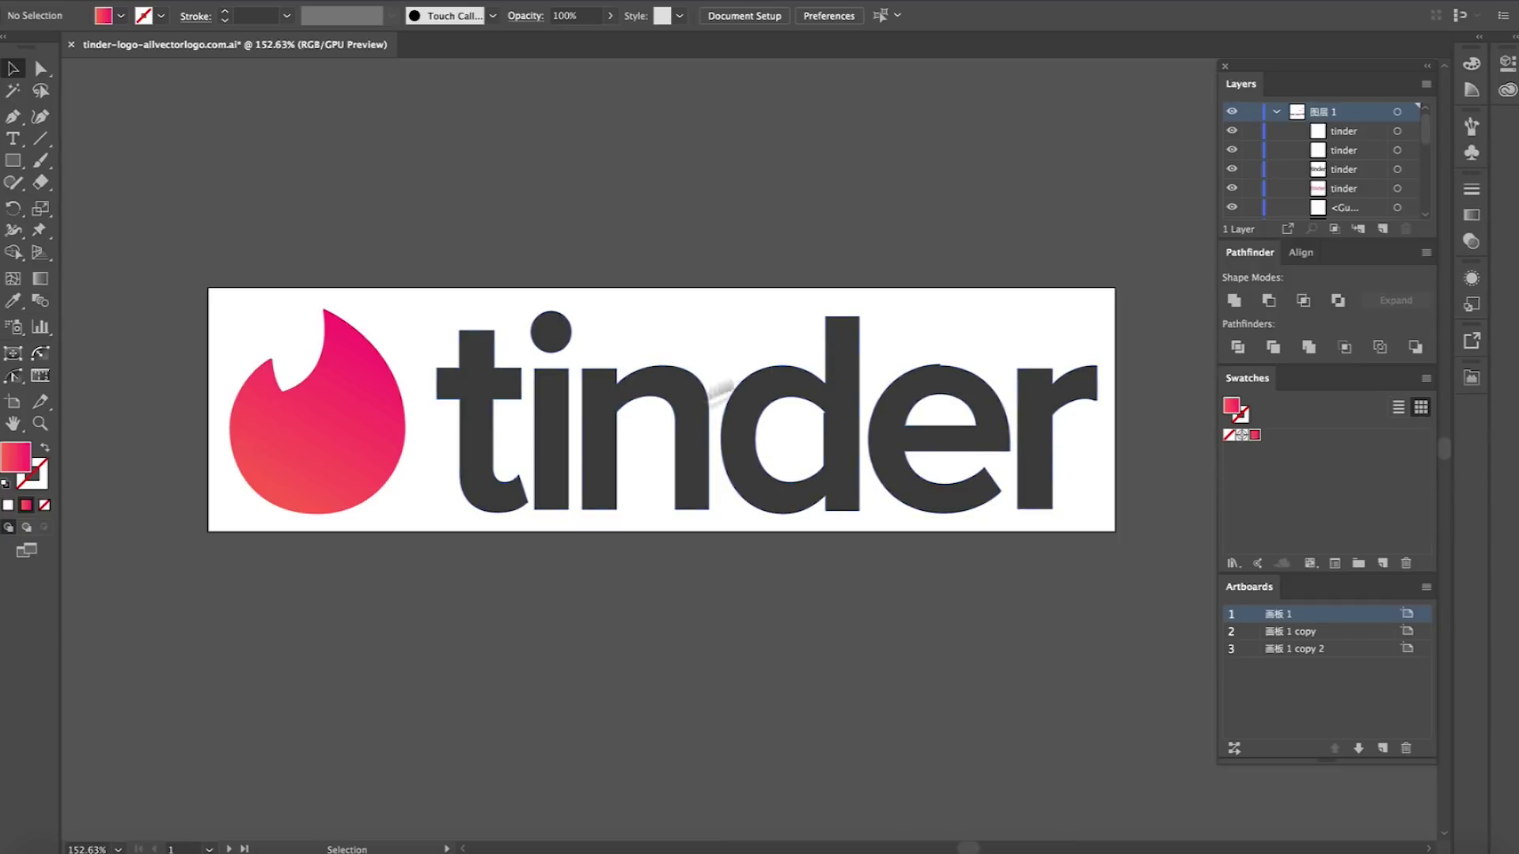
Inspect the joins of the letters d and t up close, and open the 800 × 190 tinder.com logo from the Google image results
left_click_drag(910, 362, 1097, 531)
left_click_drag(599, 331, 793, 367)
key("v")
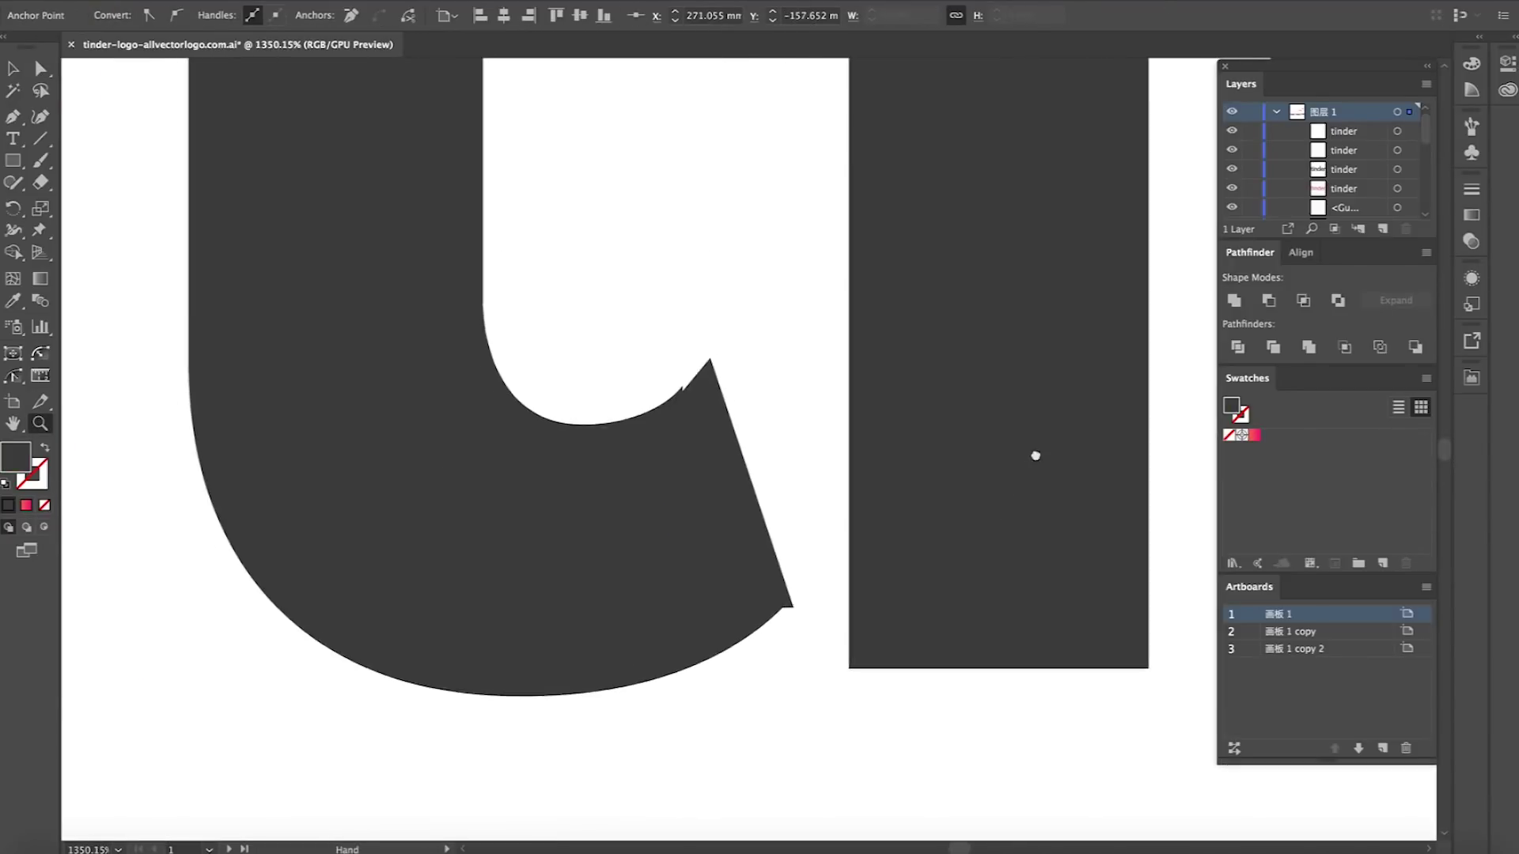
key("a")
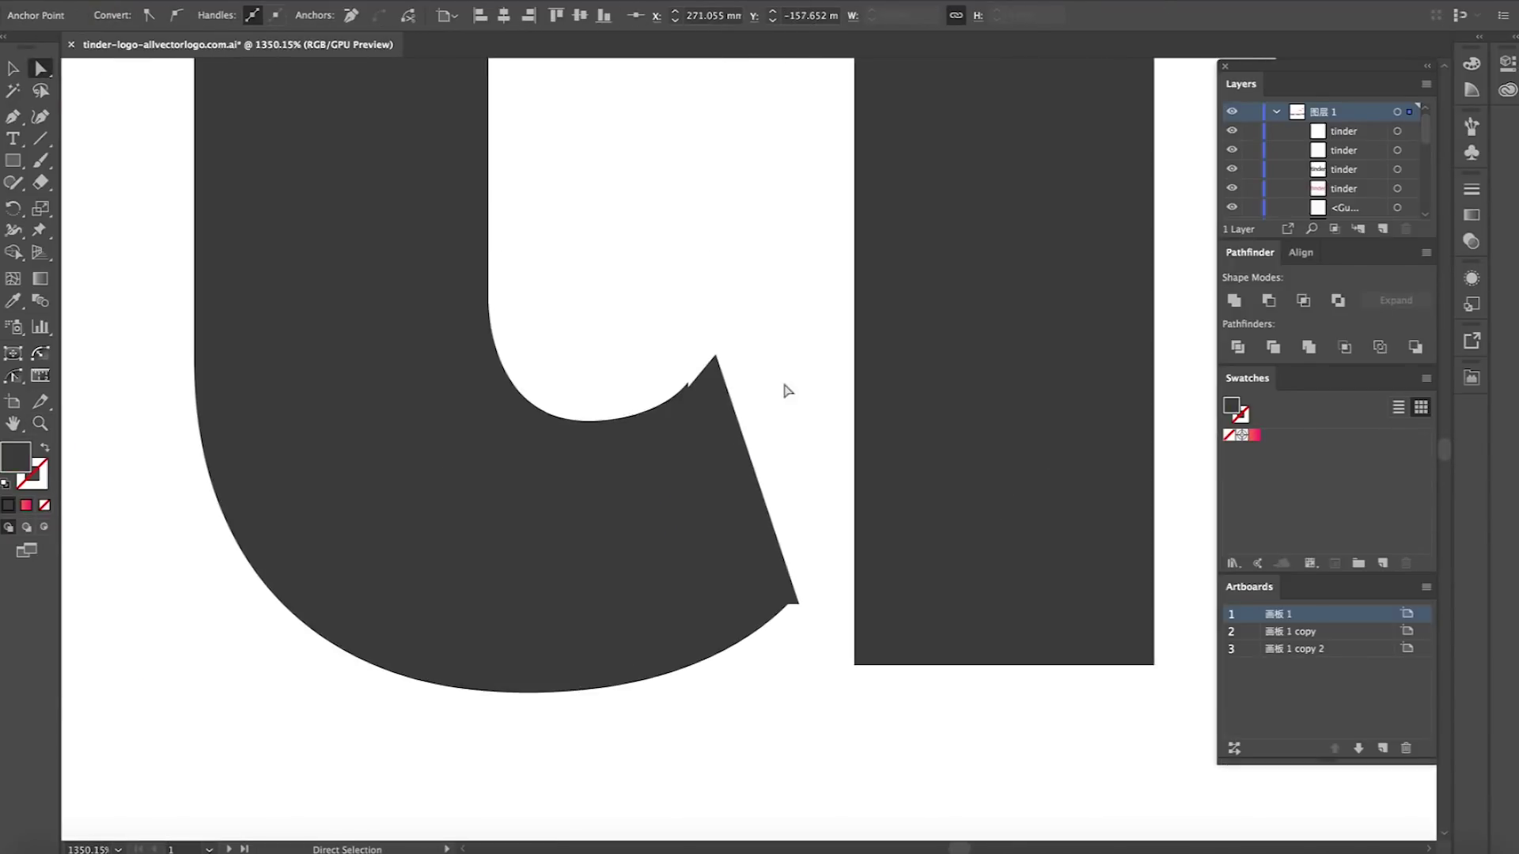
left_click(711, 409)
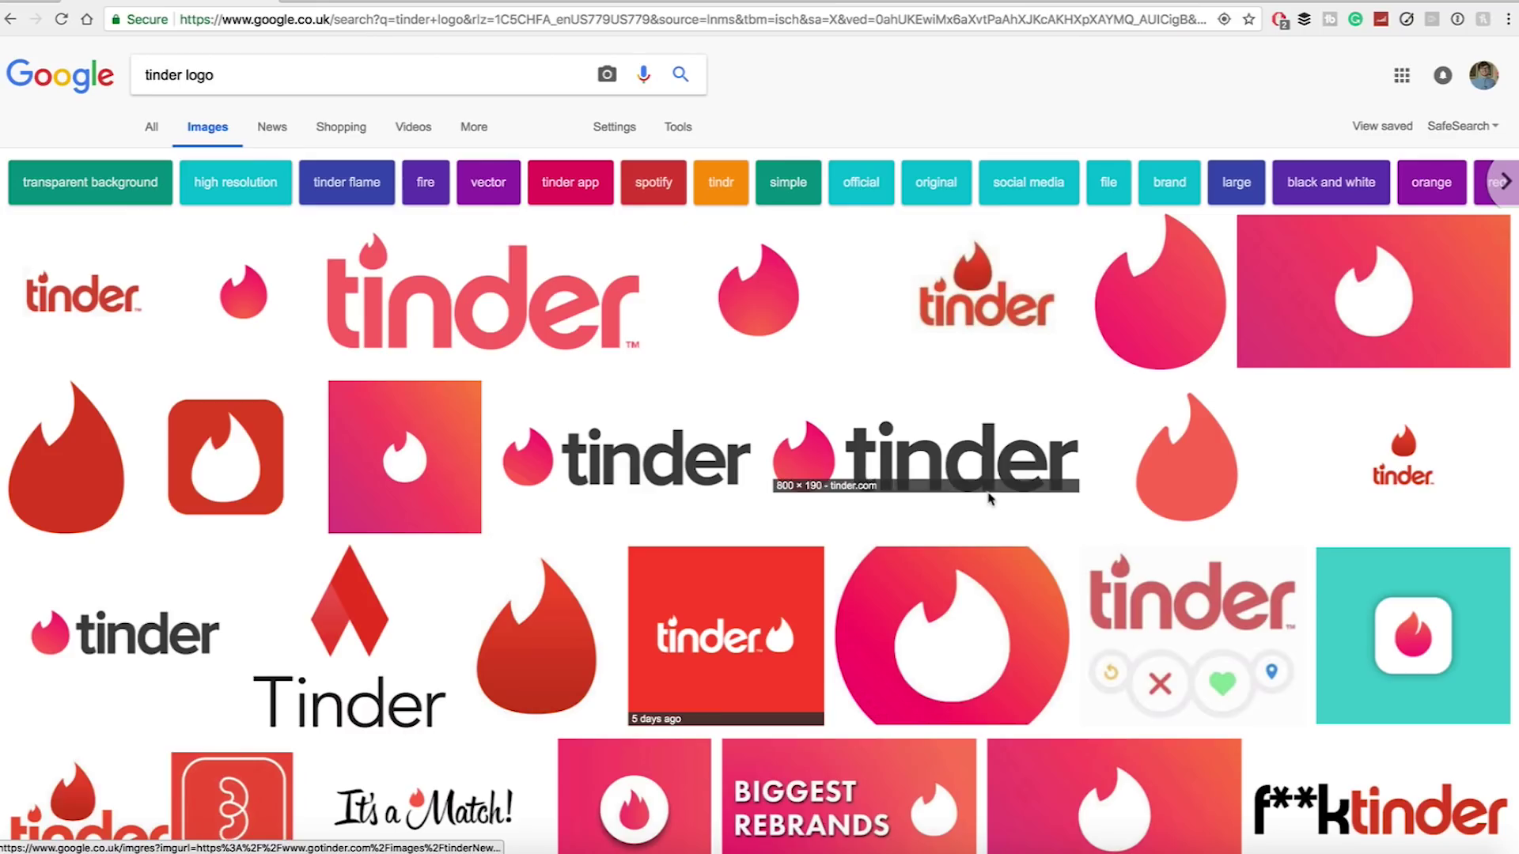
left_click(972, 466)
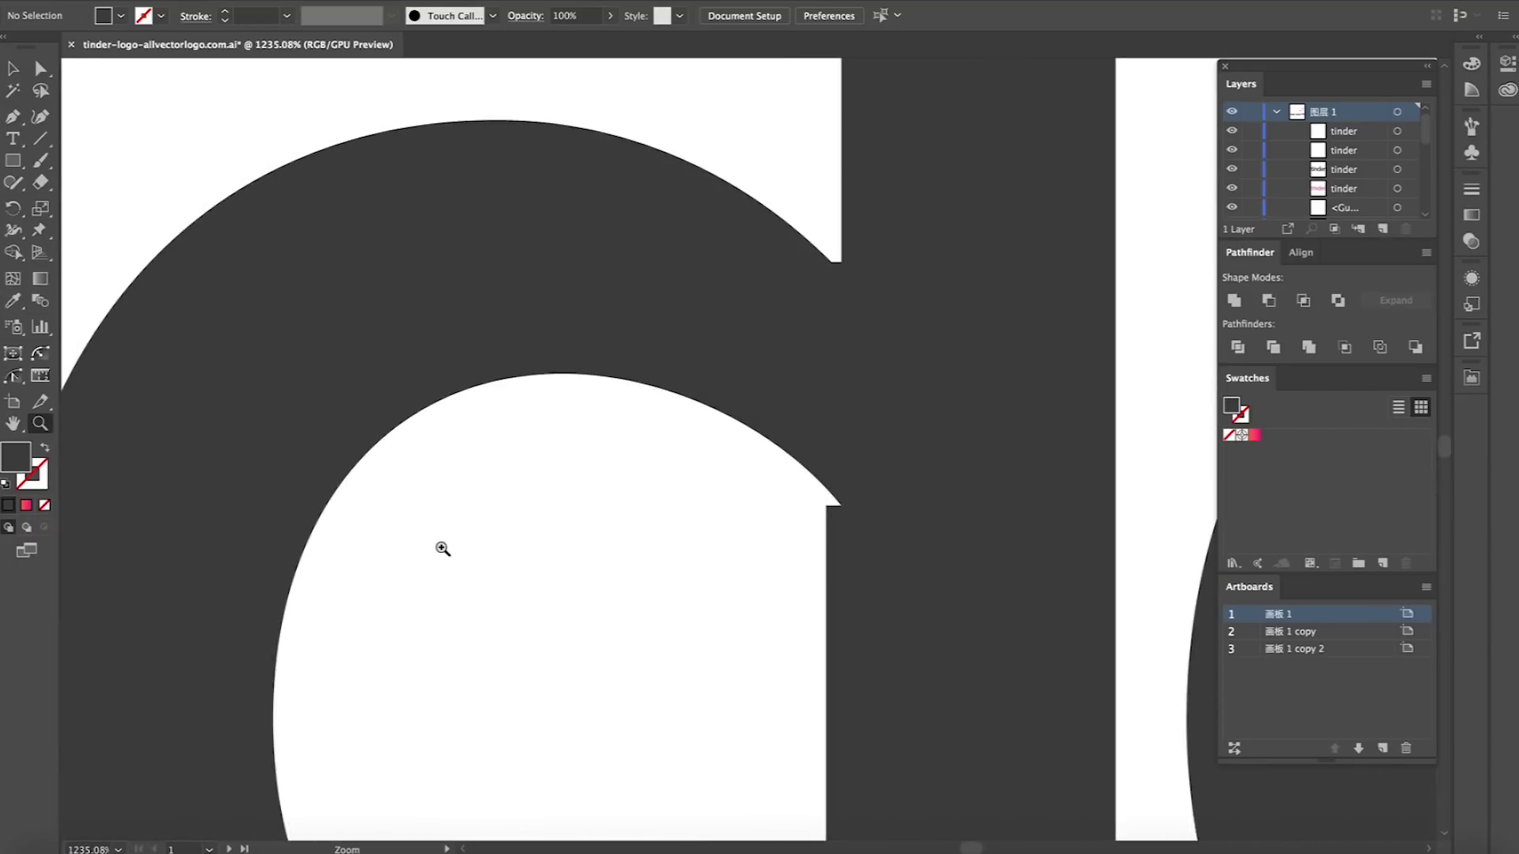
Examine the flame's rounded left tip and its overall outline
left_click_drag(440, 549, 36, 540)
scroll(329, 595, "down", 6)
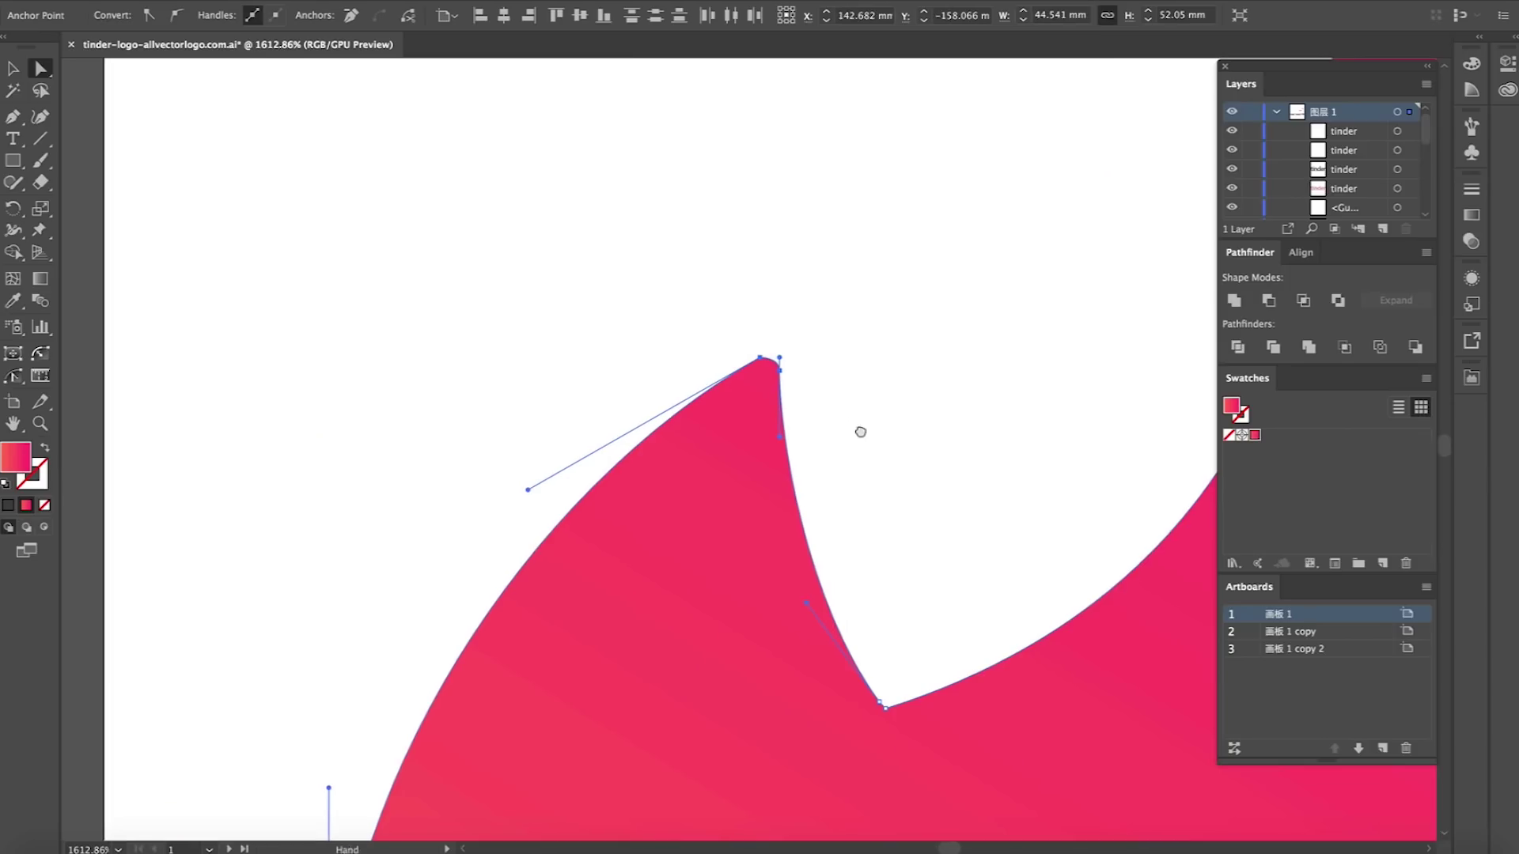
left_click_drag(782, 378, 1018, 383)
left_click_drag(583, 99, 1081, 506)
left_click(744, 238)
left_click(700, 265)
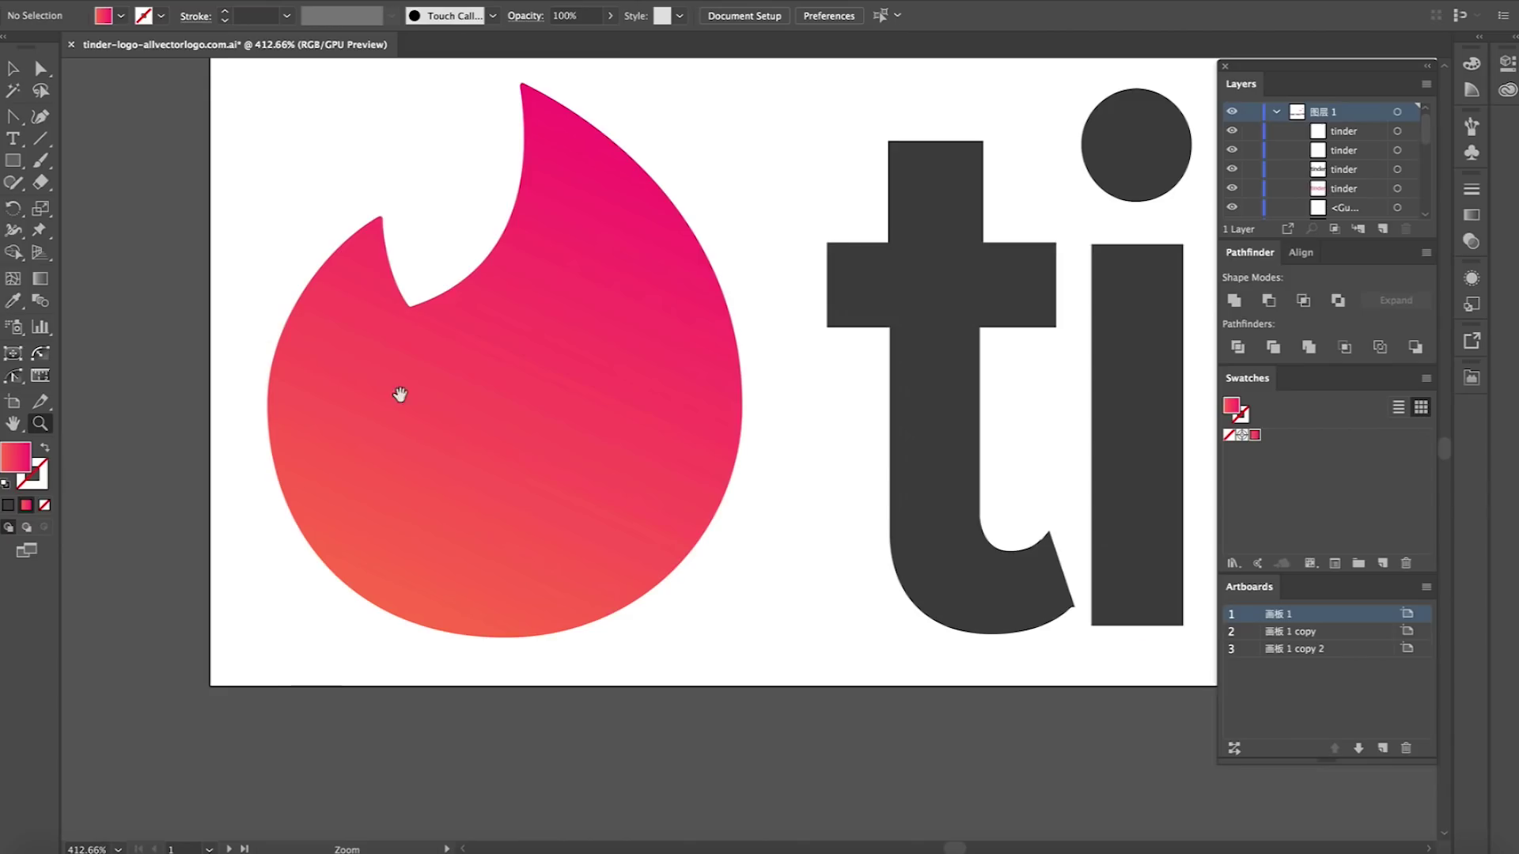
Remove the extra anchor point at the base of the notch between the flame's two tips
left_click_drag(400, 396, 785, 356)
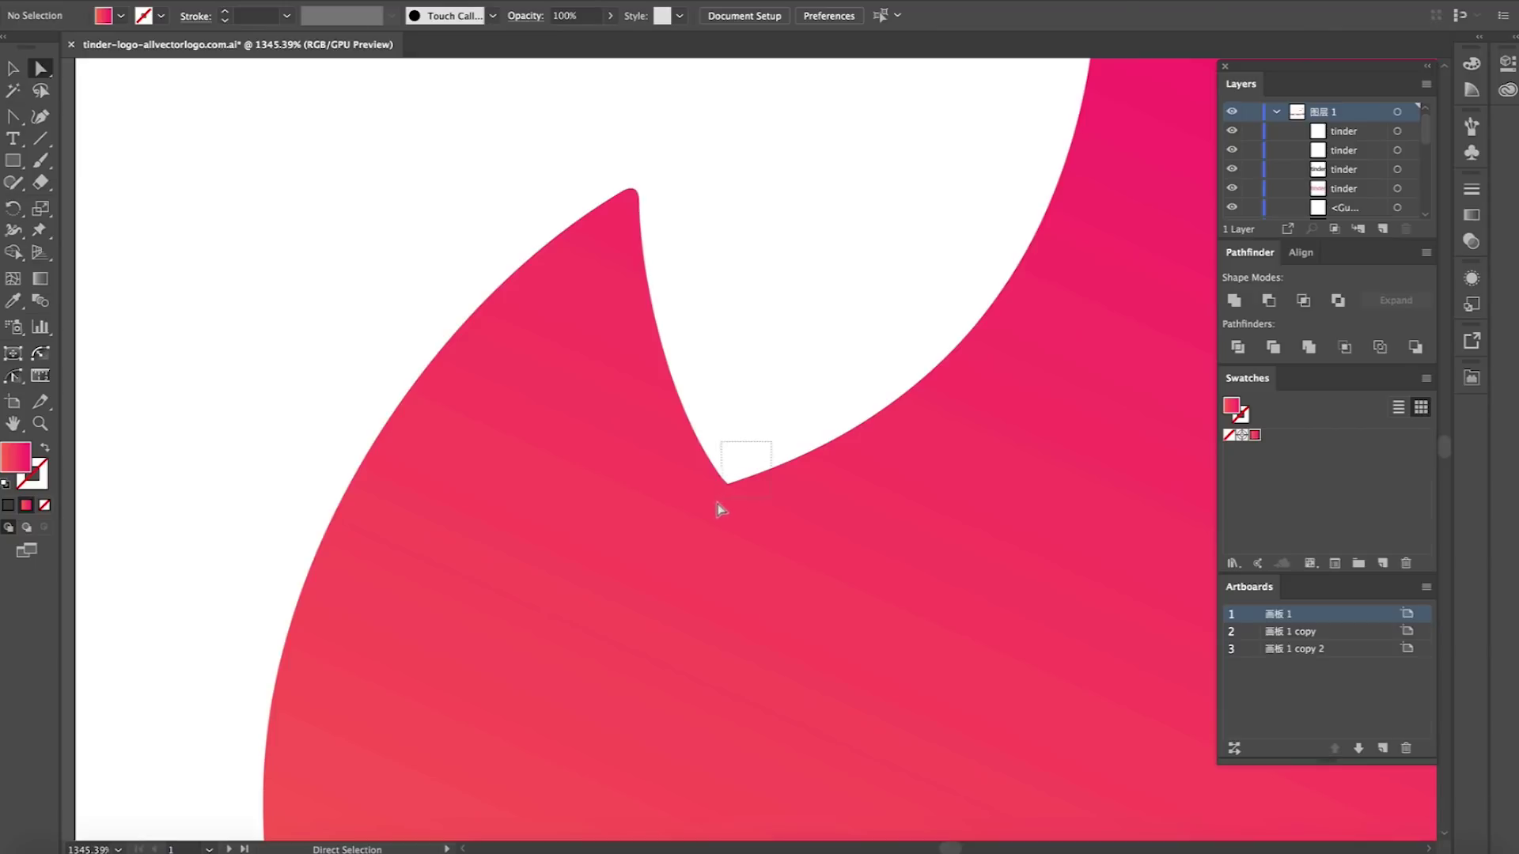
left_click(735, 472)
key("z")
left_click_drag(714, 490, 1212, 582)
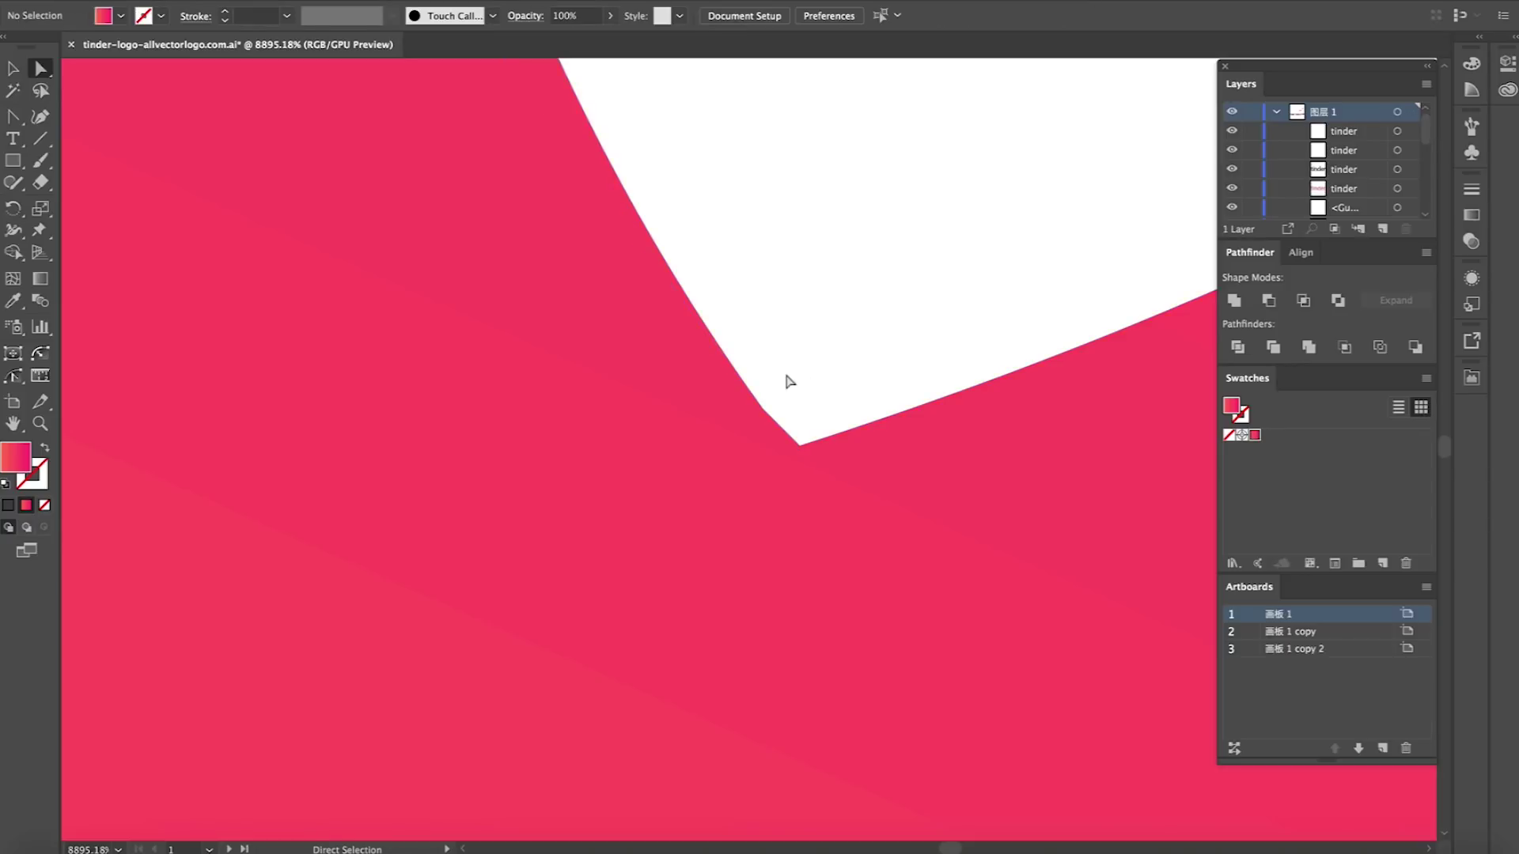
left_click(764, 412)
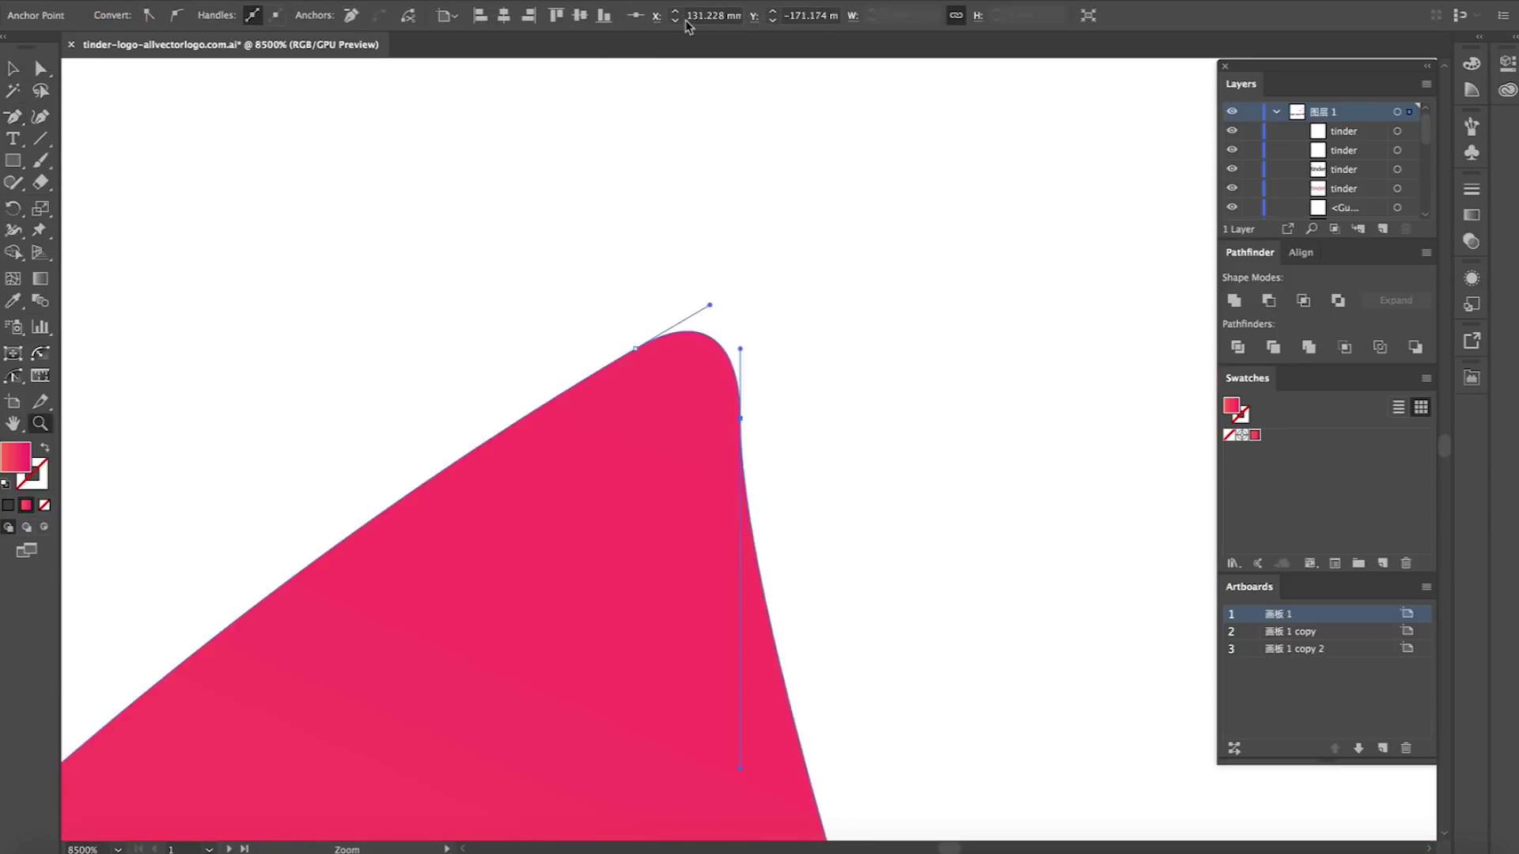
Lengthen the lower direction handle of the flame's left tip so the edge curves down into the notch
key("ctrl+minus")
key("ctrl+minus")
key("ctrl+minus")
key("ctrl+minus")
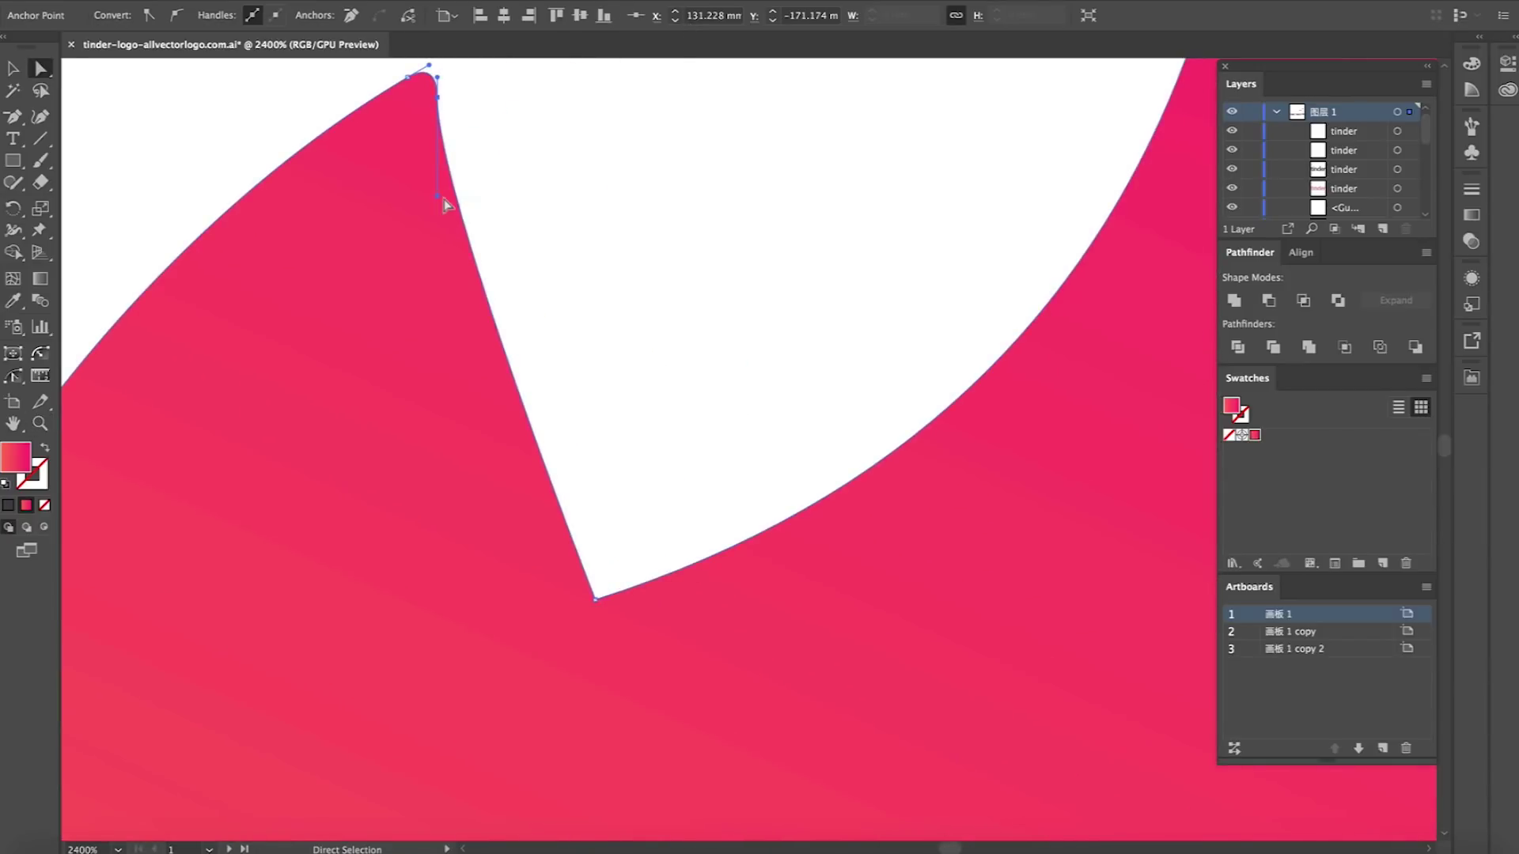
key("a")
left_click_drag(439, 348, 437, 341)
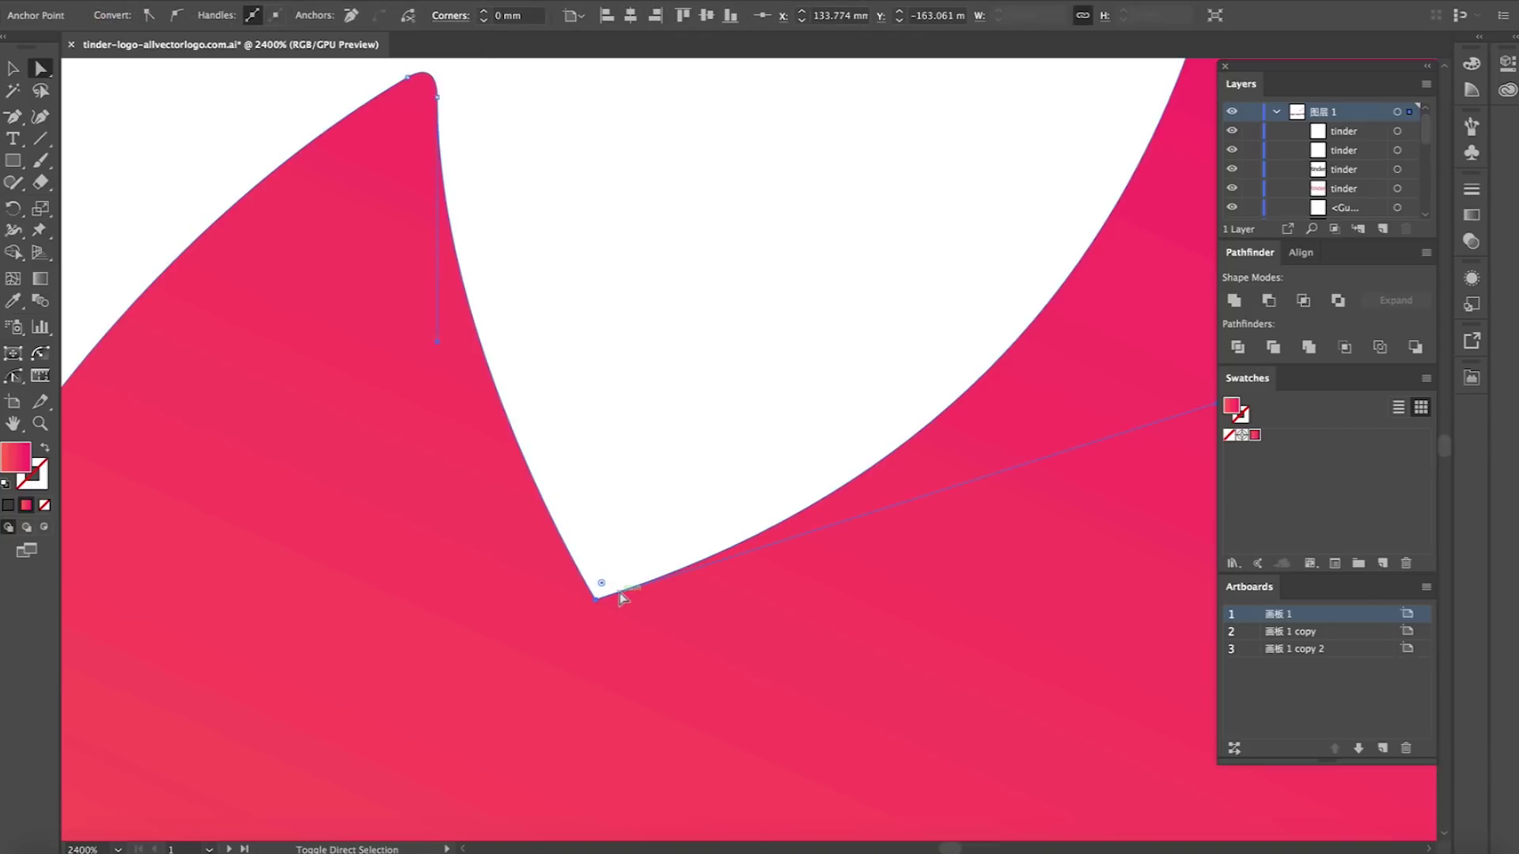
Adjust the direction handle at the flame's notch to reshape the curve rising to the taller tip, and deselect the path
left_click_drag(630, 607, 997, 407)
key("z")
left_click_drag(851, 282, 633, 348)
left_click_drag(888, 376, 752, 543)
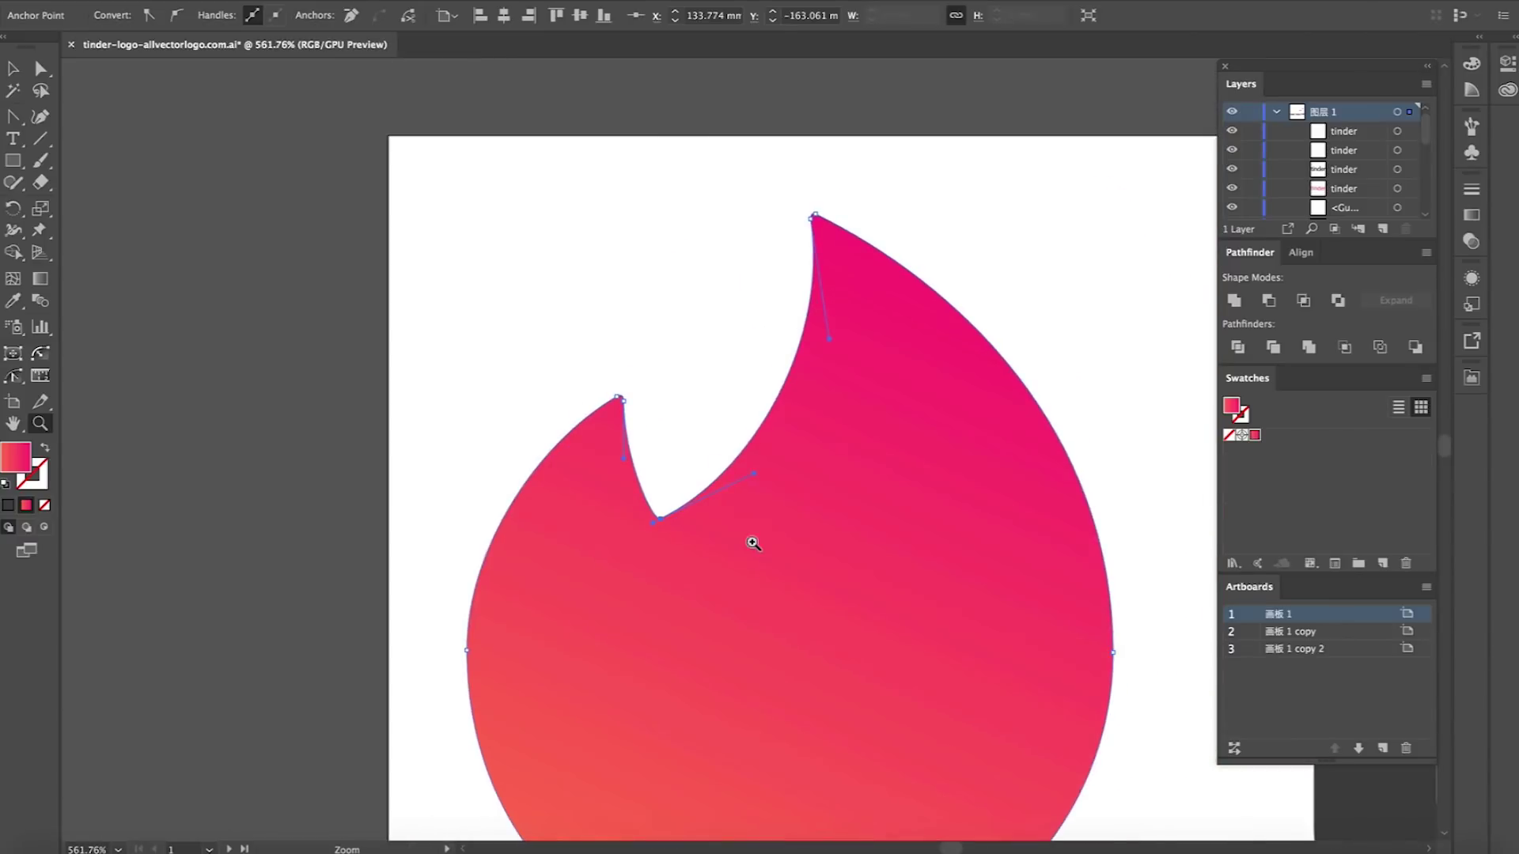
left_click(665, 377)
Examine the flame's notch and the rounding of its taller tip up close
key("z")
left_click_drag(633, 504, 1021, 548)
left_click_drag(827, 524, 783, 577)
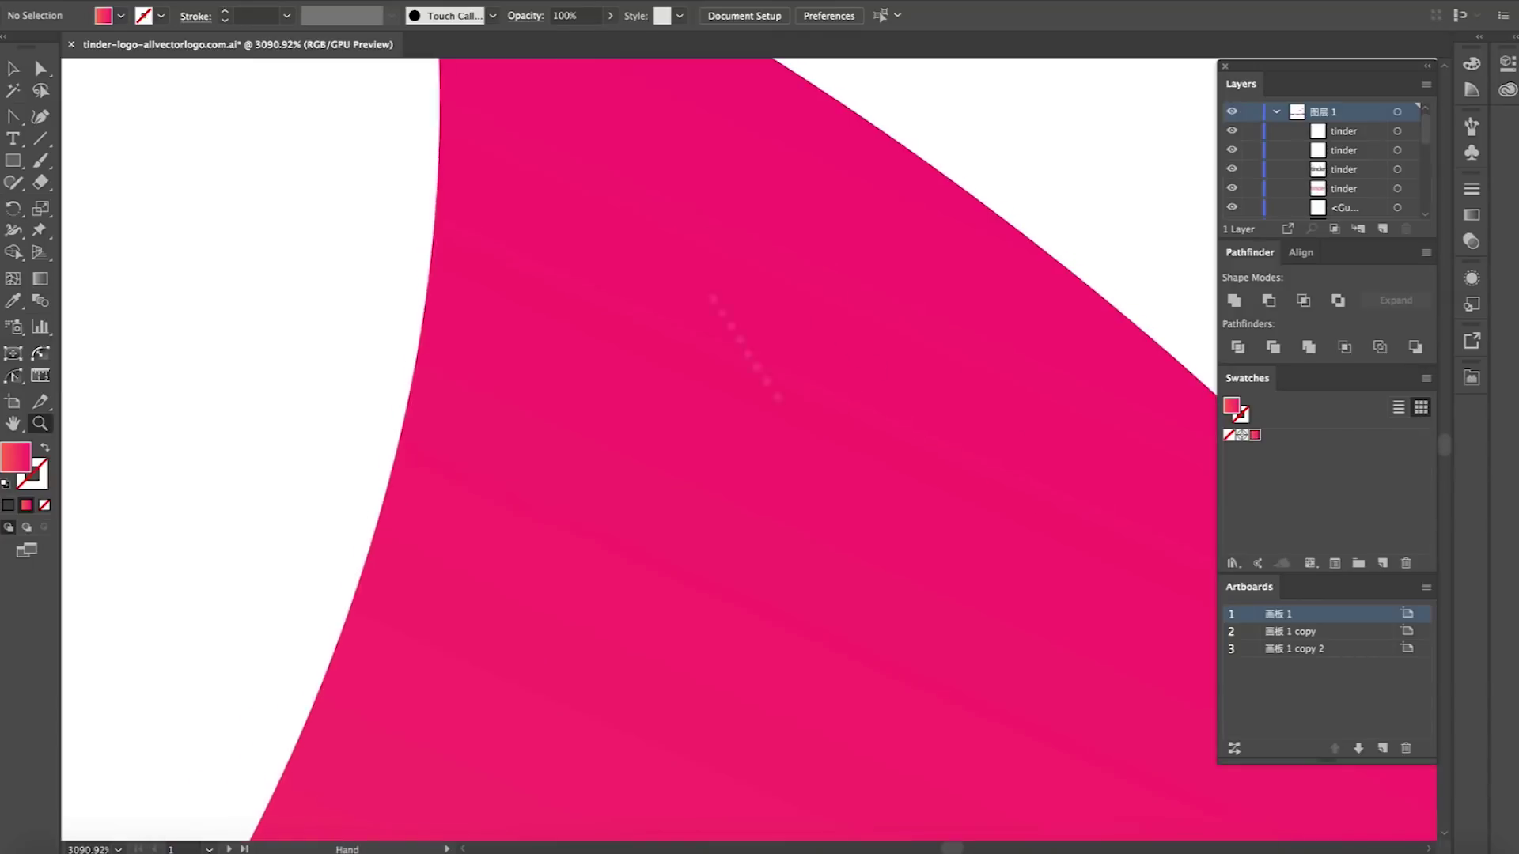
left_click_drag(712, 298, 1068, 836)
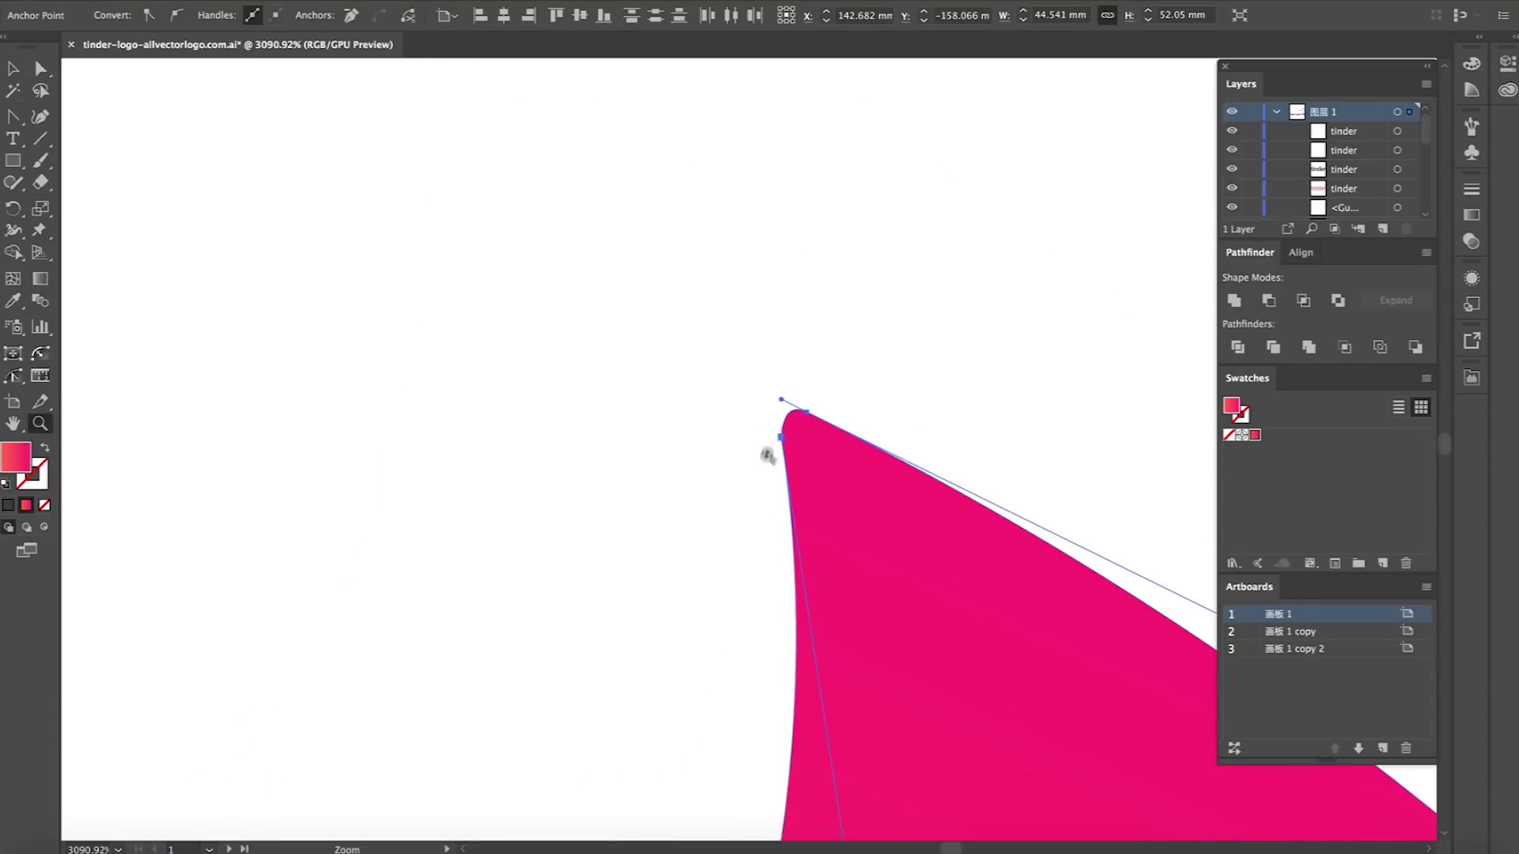
left_click_drag(767, 456, 854, 466)
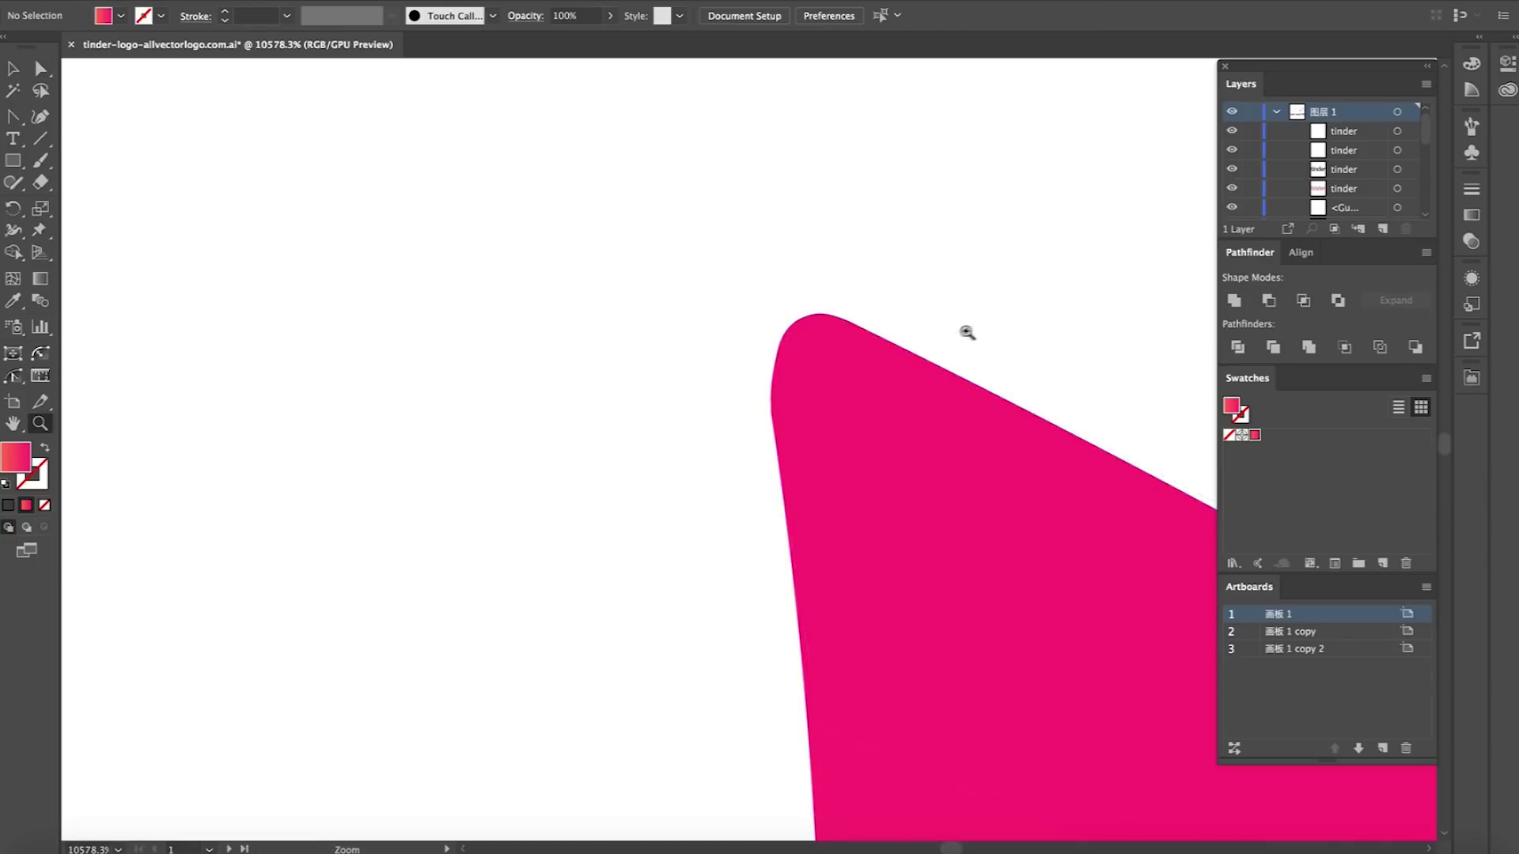
left_click_drag(966, 332, 617, 336)
left_click_drag(1020, 444, 563, 333)
left_click_drag(705, 329, 333, 356)
left_click_drag(655, 505, 164, 409)
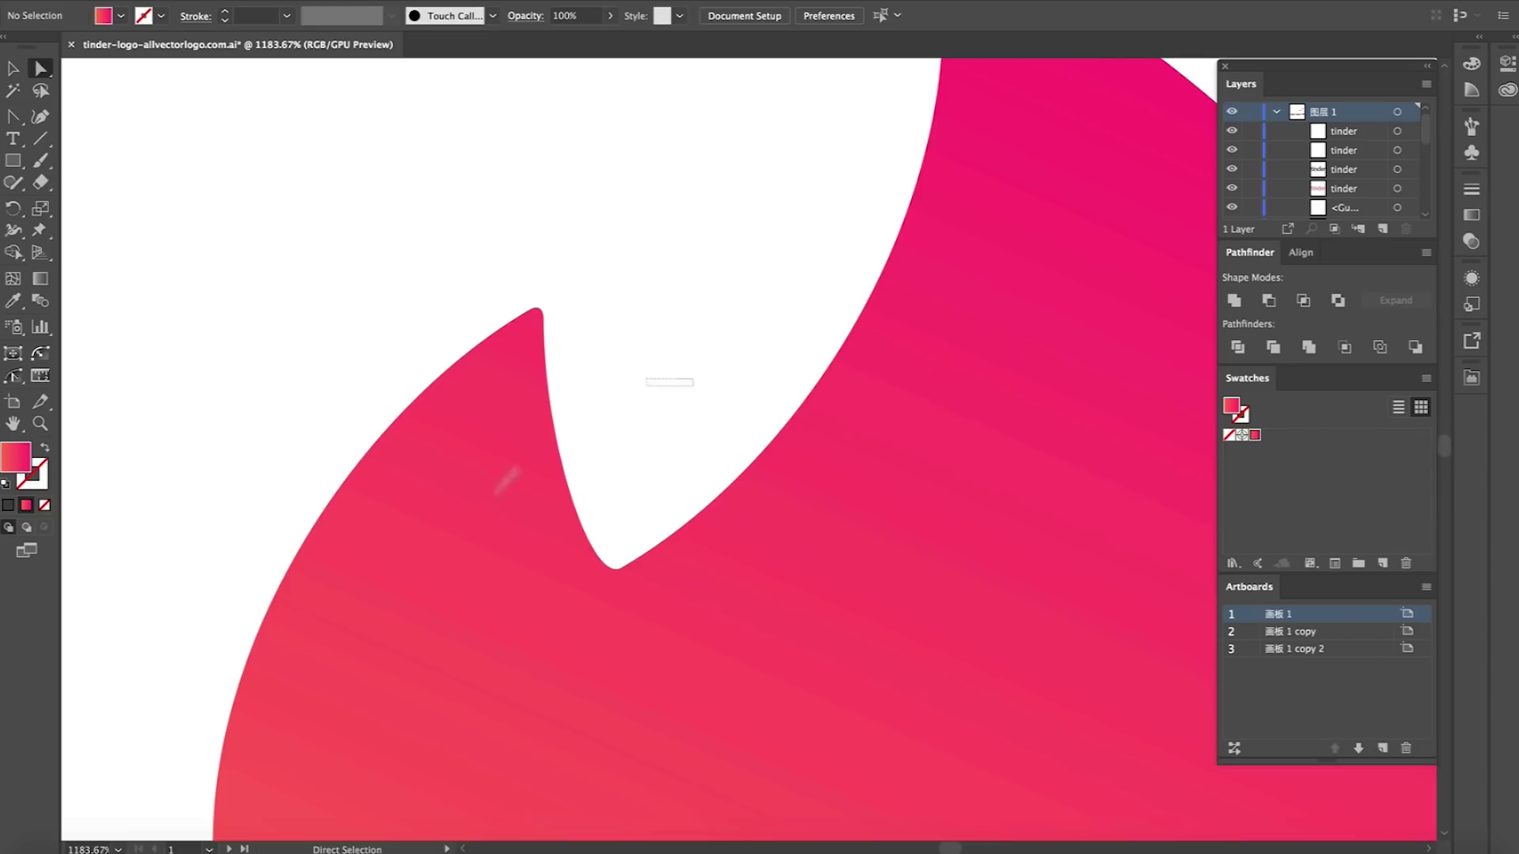
Examine the left tip's anchors and compare them with the flame path on the second artboard
left_click_drag(562, 310, 309, 407)
key("z")
left_click_drag(429, 454, 180, 454)
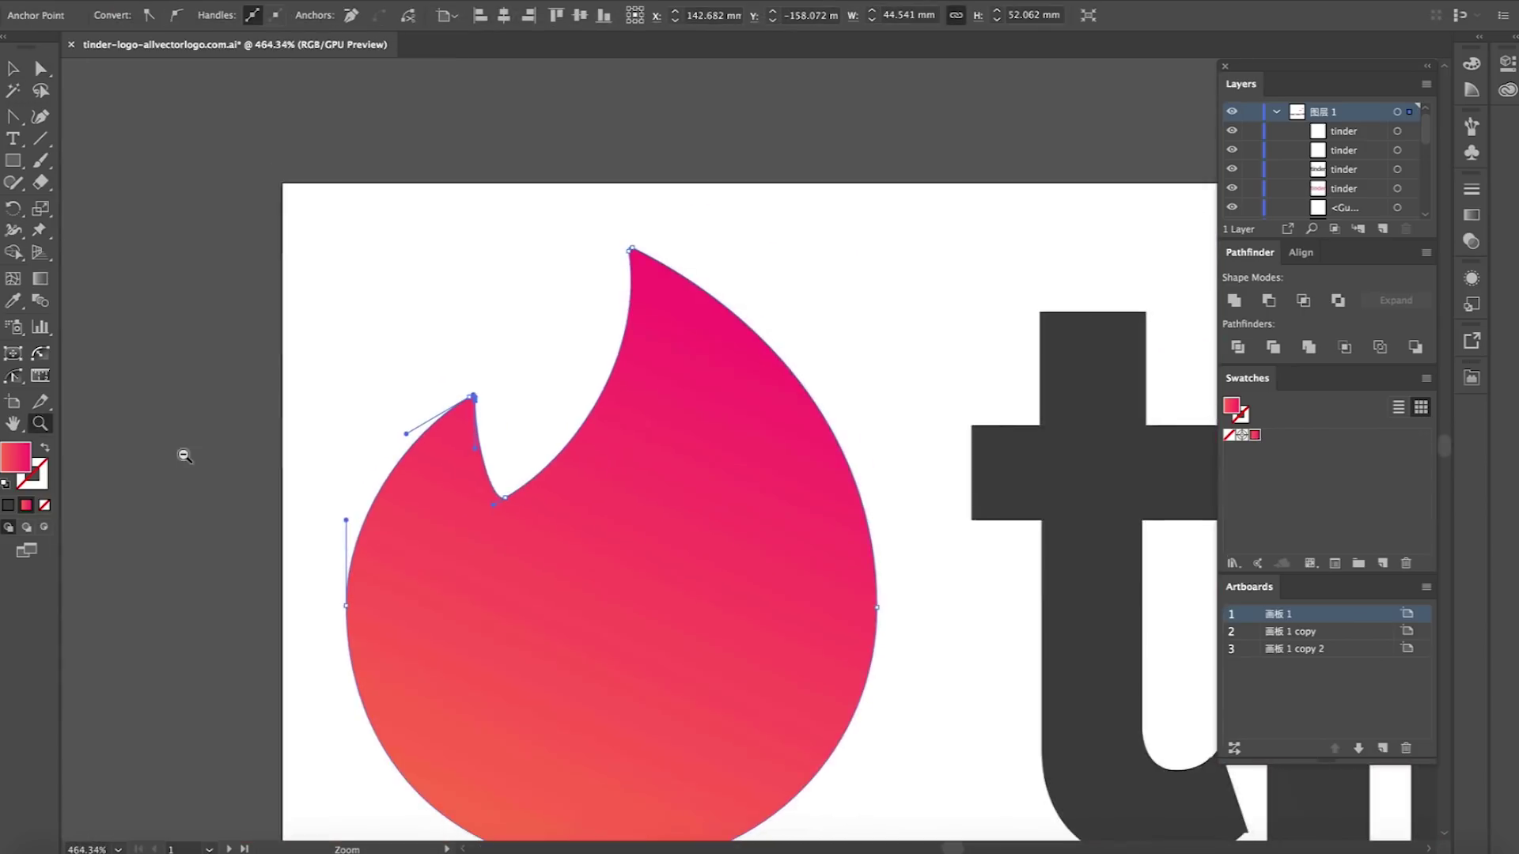
left_click_drag(350, 459, 213, 370)
left_click_drag(388, 402, 261, 402)
left_click_drag(1007, 431, 291, 428)
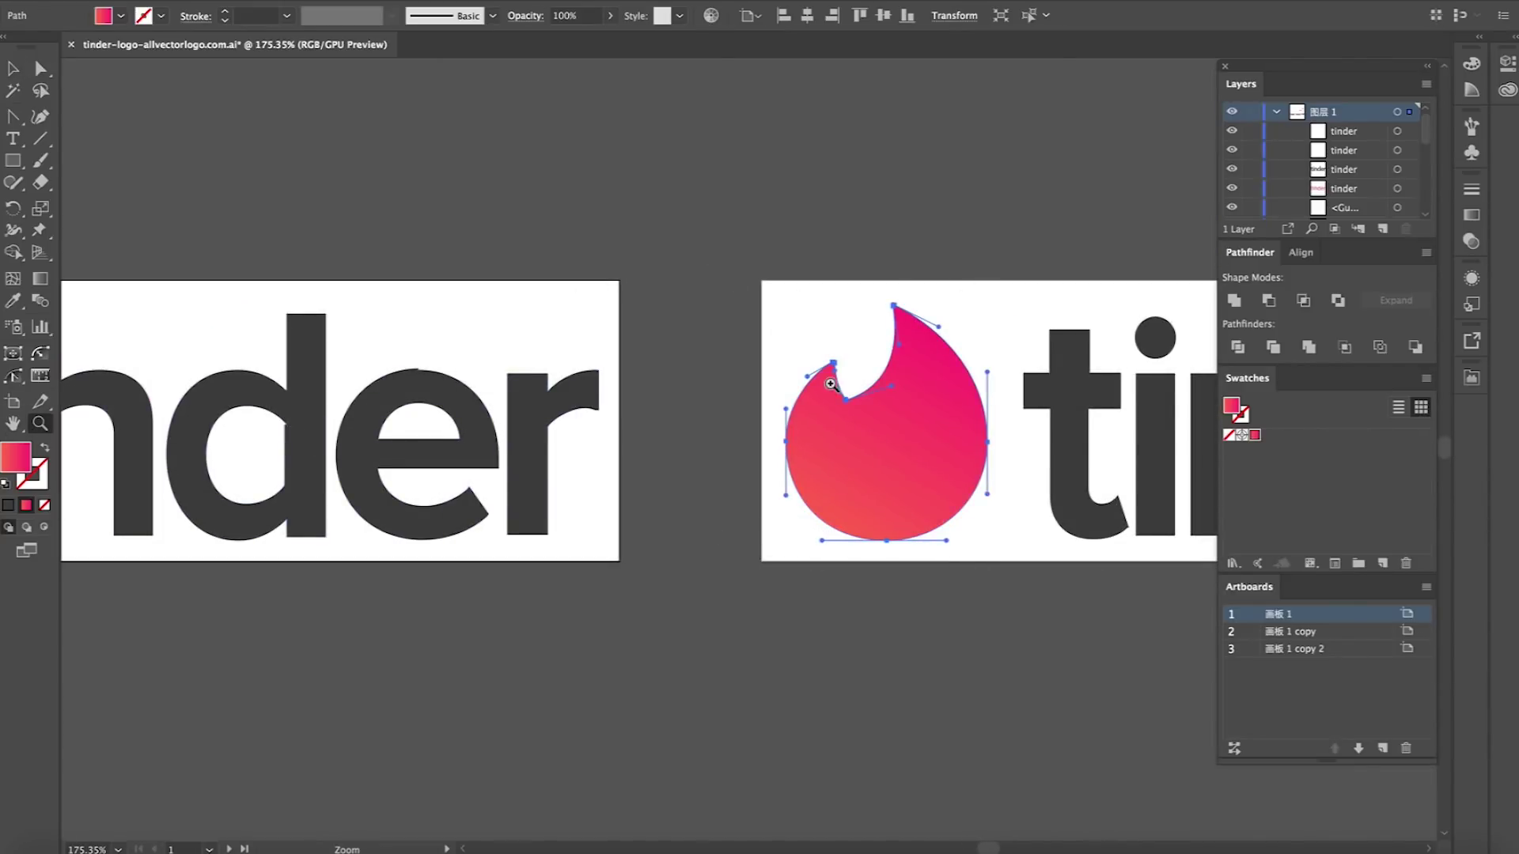
left_click_drag(830, 384, 860, 375)
key("v")
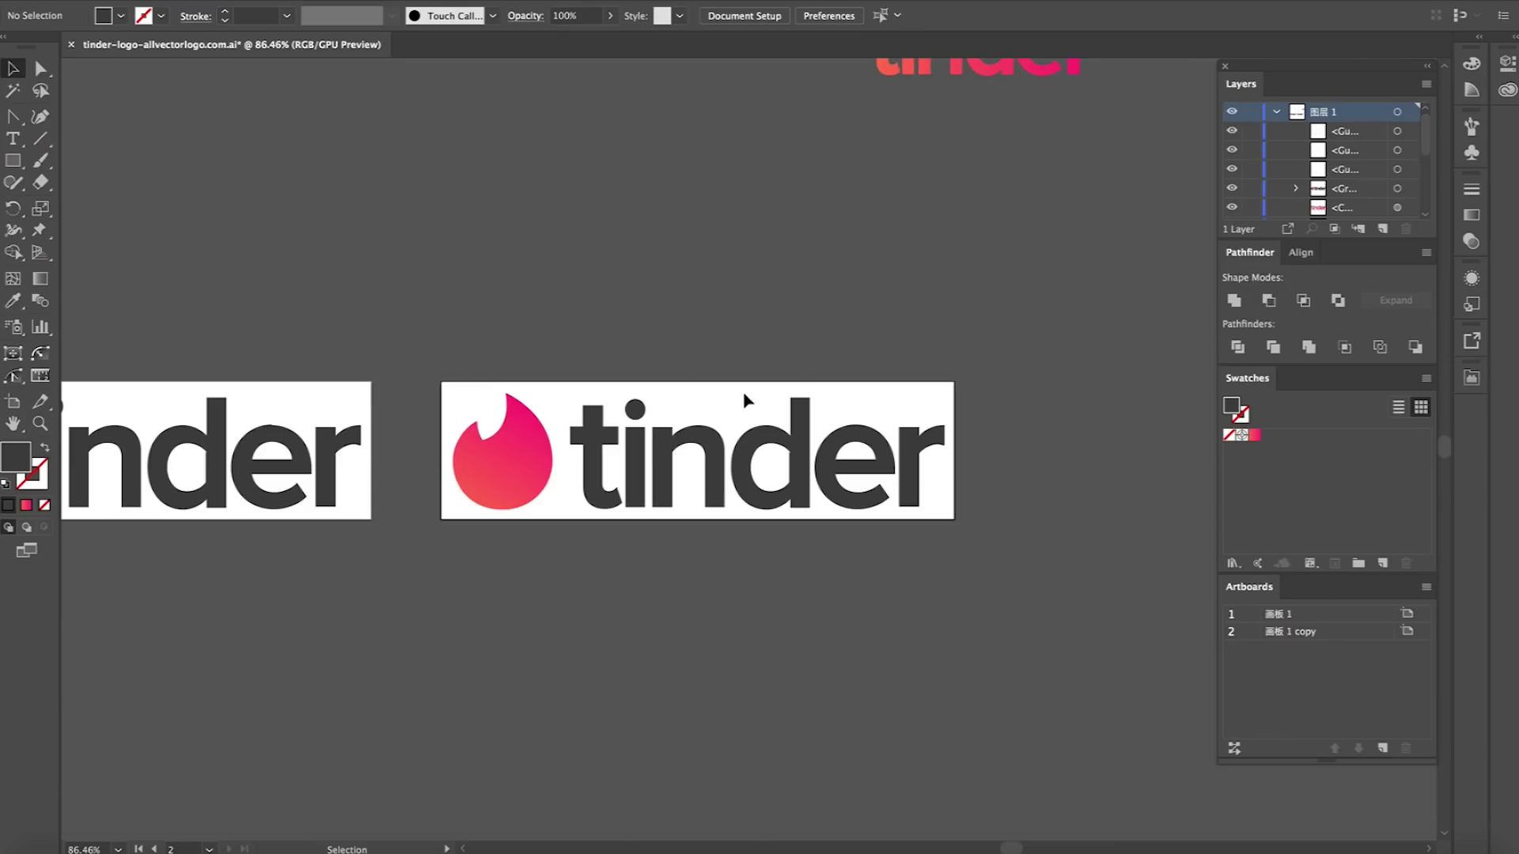
Compare the letter edges of the second artboard's wordmark with those on the first artboard
key("z")
key("space")
mouse_move(720, 409)
left_mouse_down()
mouse_move(915, 415)
mouse_move(738, 386)
left_mouse_up()
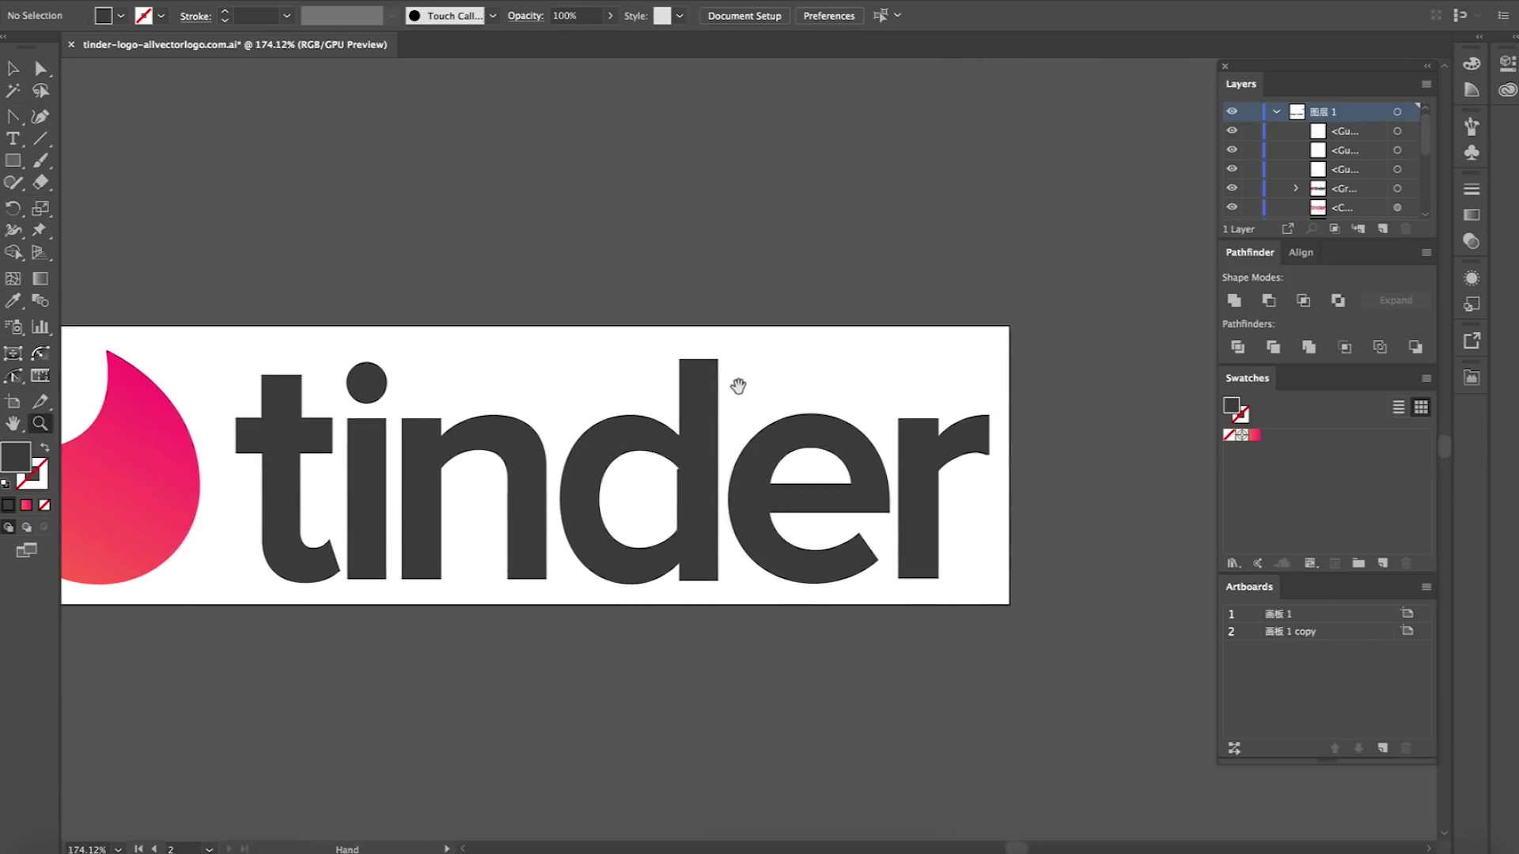
left_click_drag(599, 400, 708, 401)
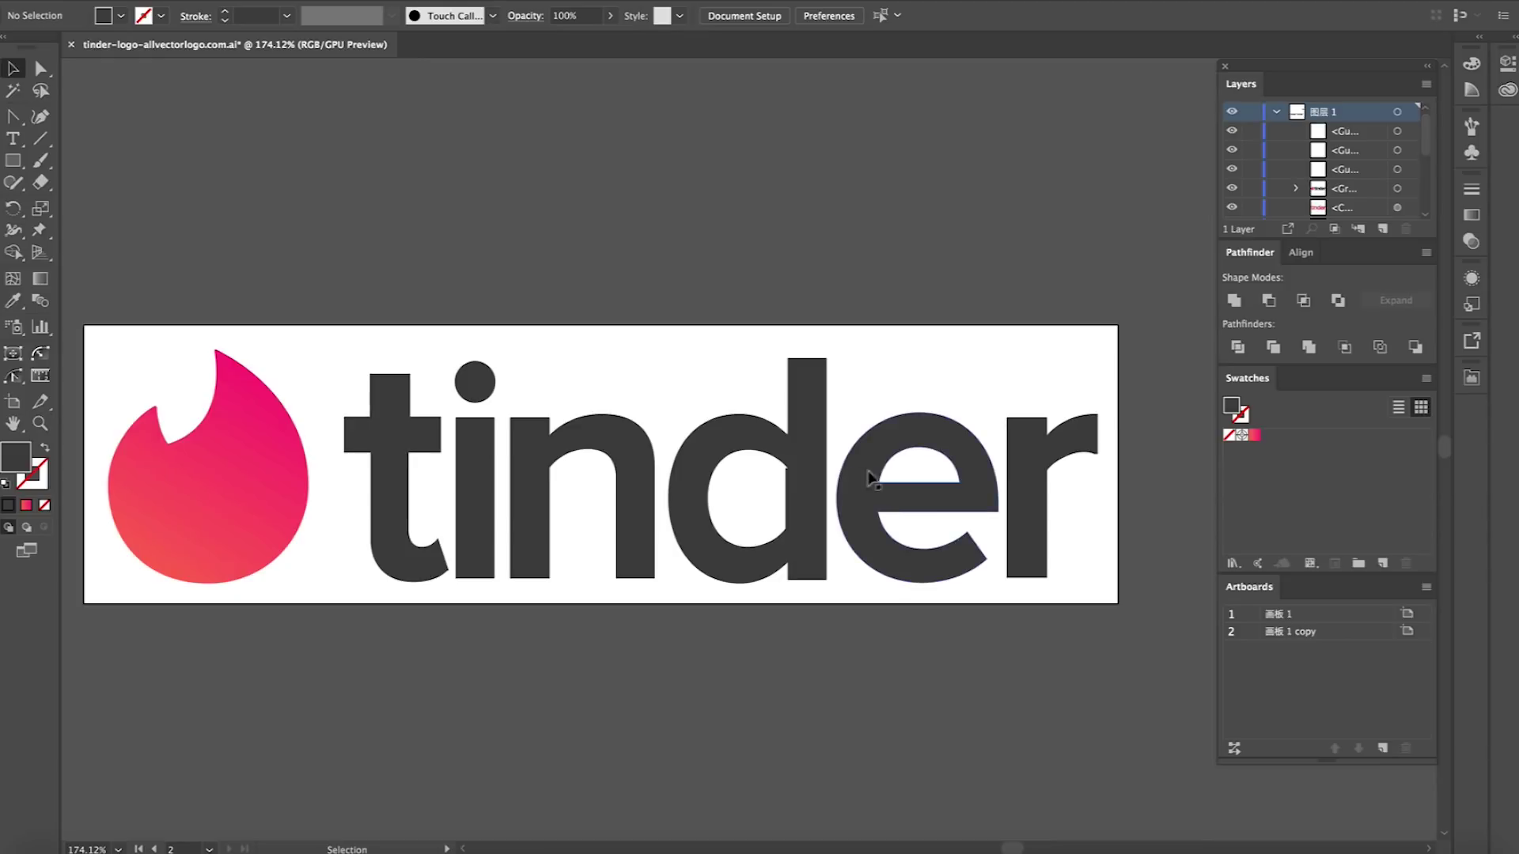
key("super+space")
left_click_drag(874, 470, 942, 455)
left_click_drag(819, 461, 672, 366)
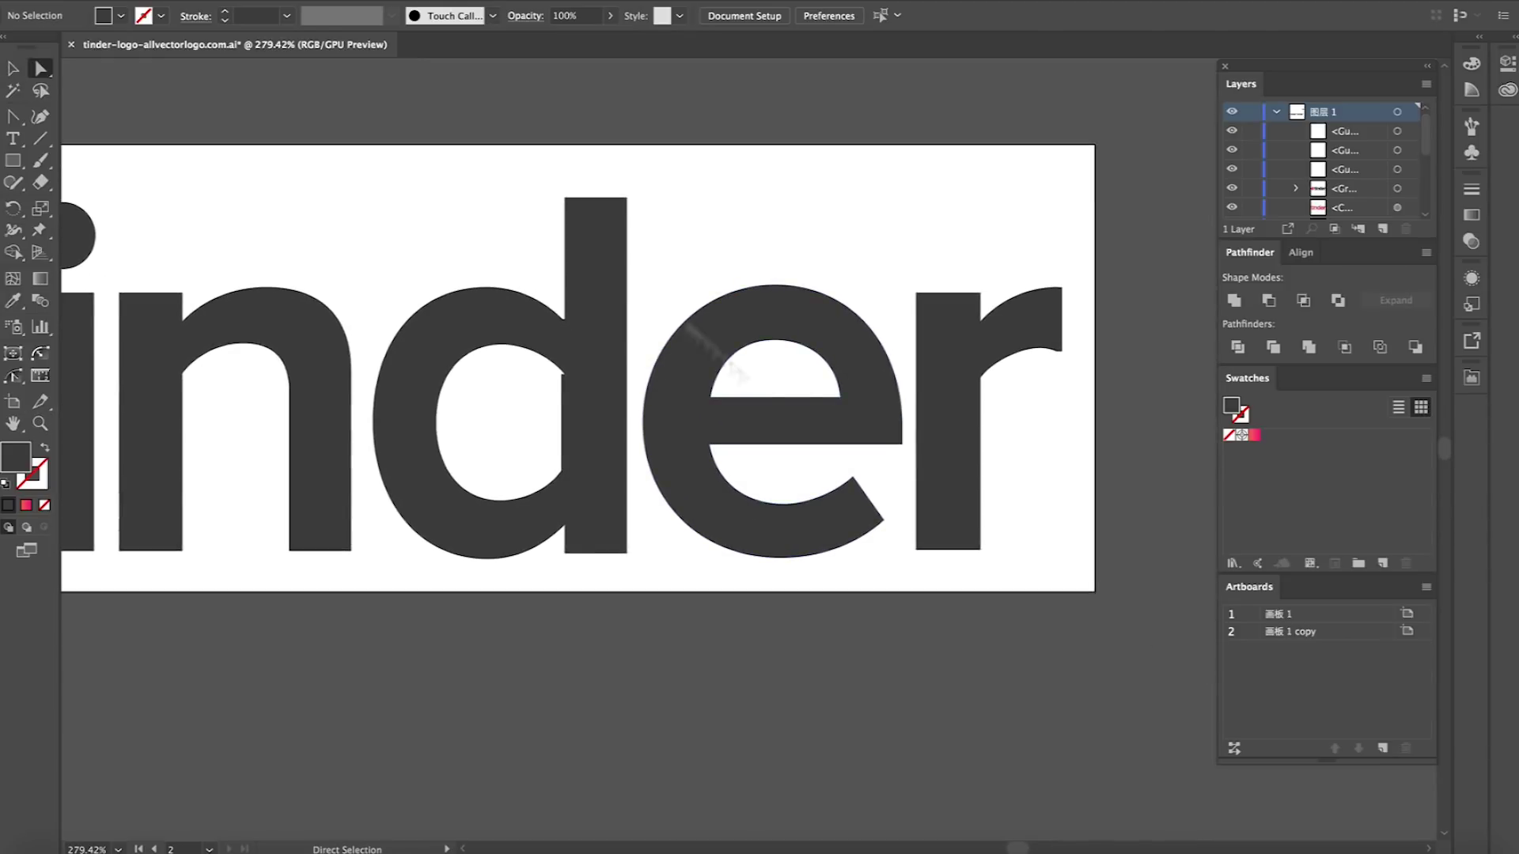
left_click_drag(655, 299, 891, 582)
left_click_drag(670, 300, 1151, 261)
left_click_drag(475, 300, 1190, 261)
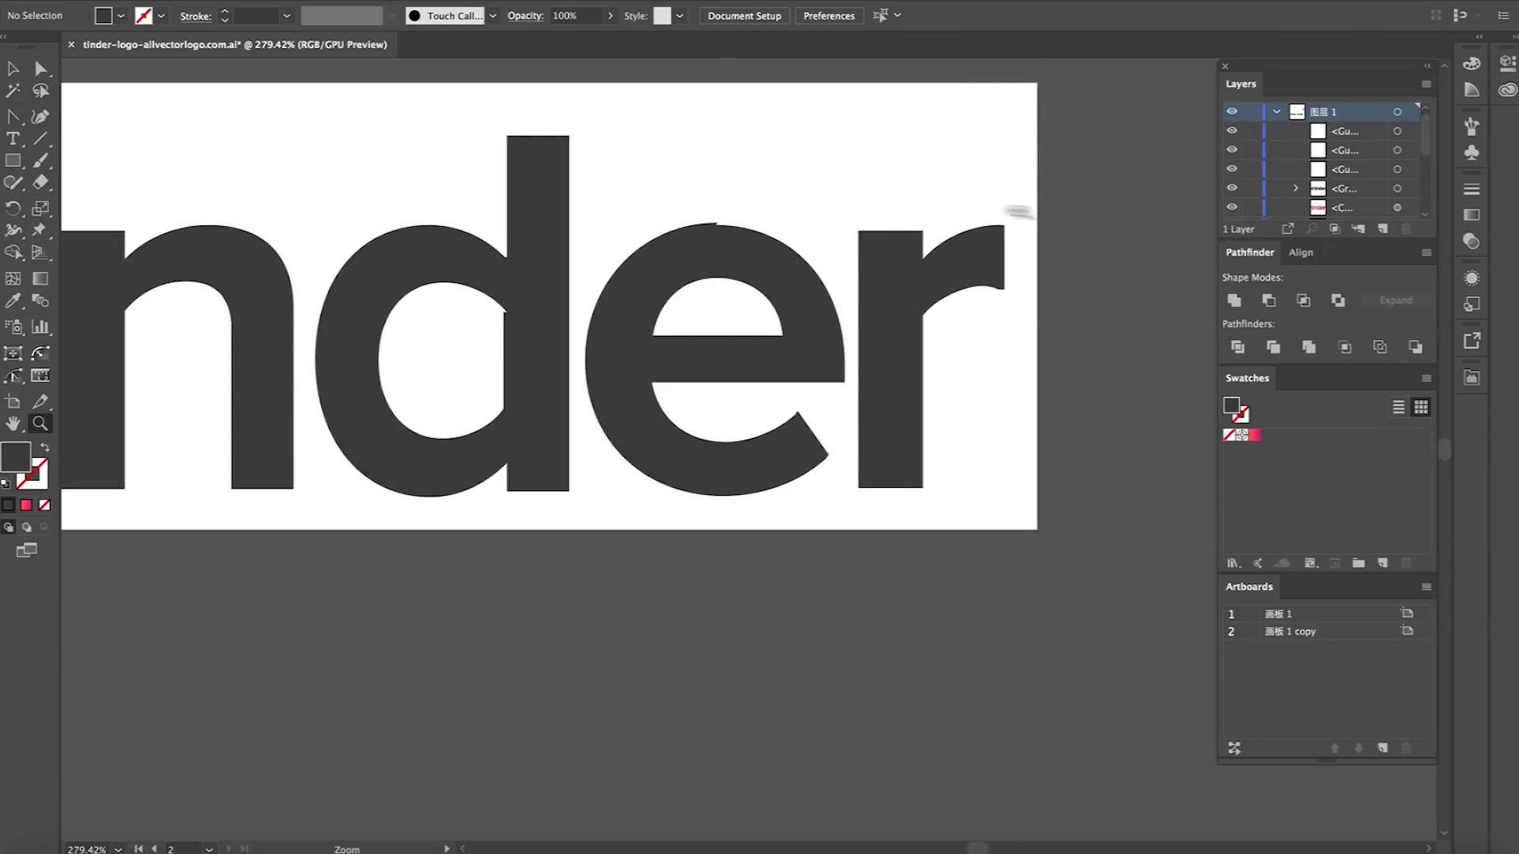
Try deleting the misaligned anchor point at the top of the first artboard's letter e, and undo the deletion
left_click(707, 222)
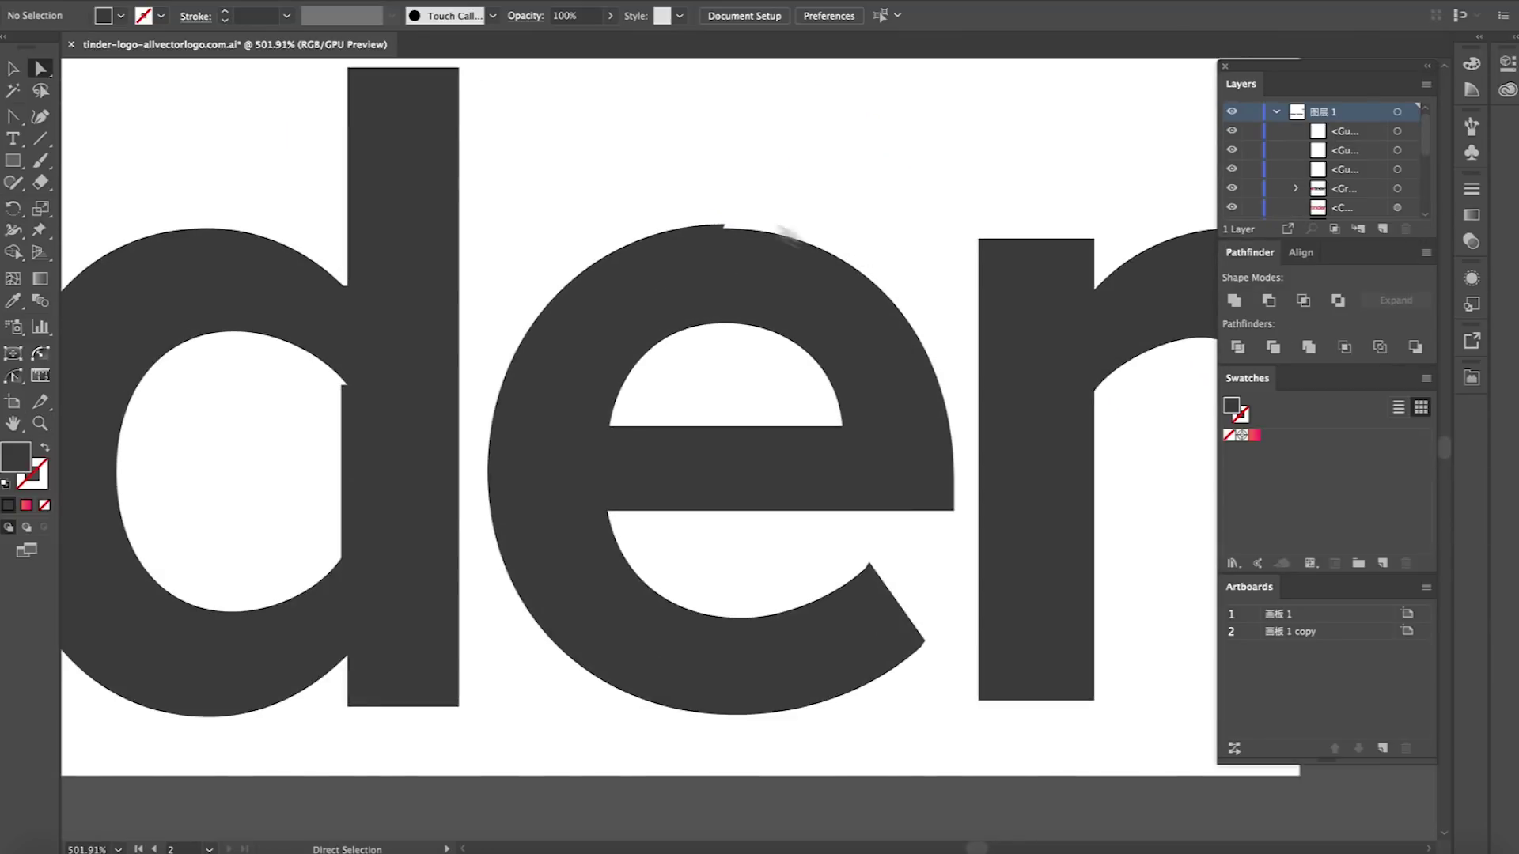
left_click(724, 227)
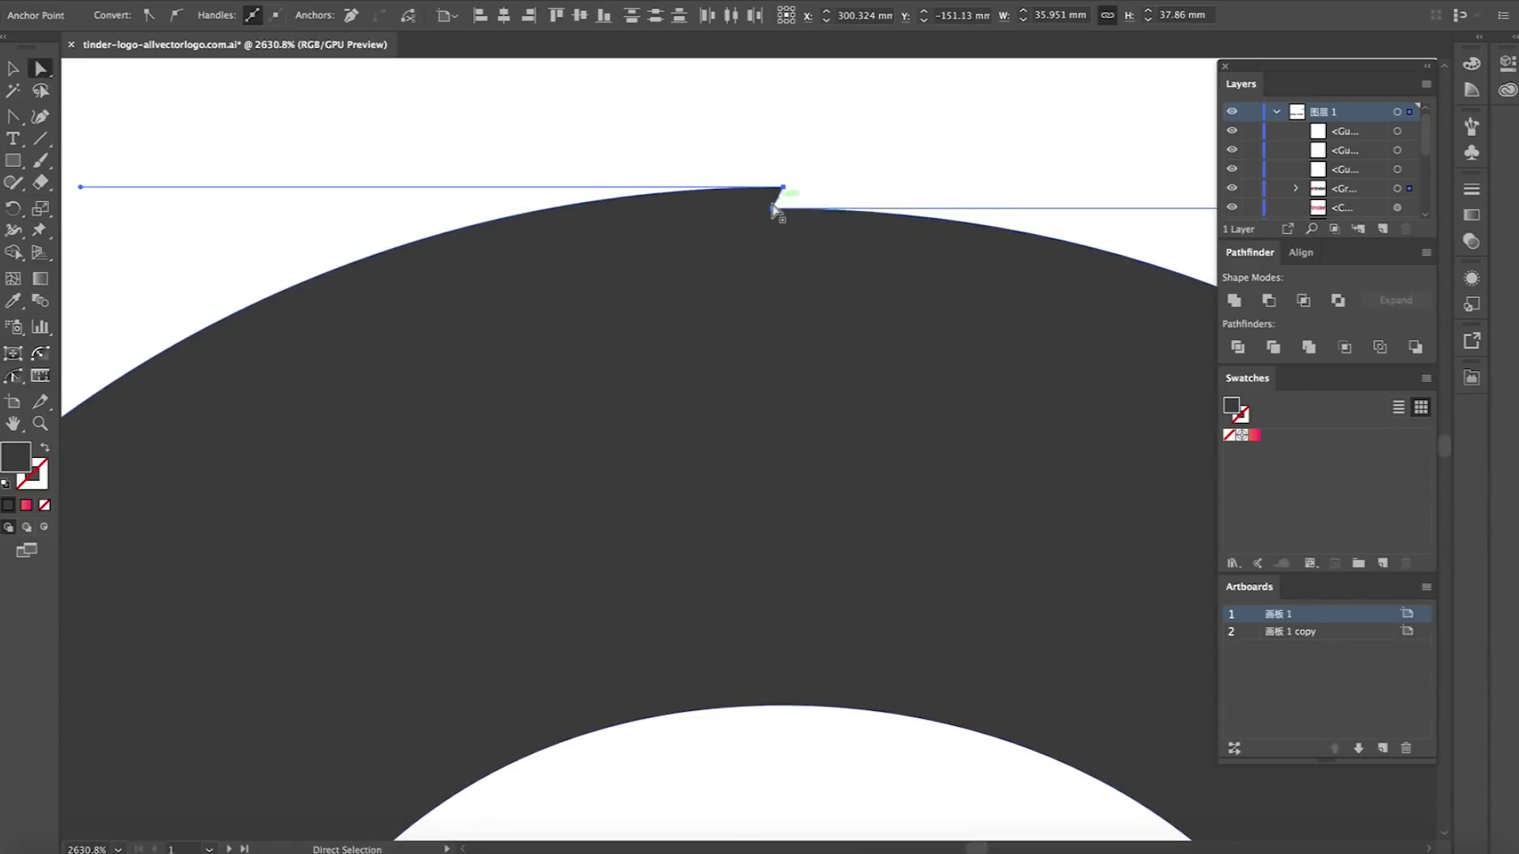
key("Delete")
key("super+z")
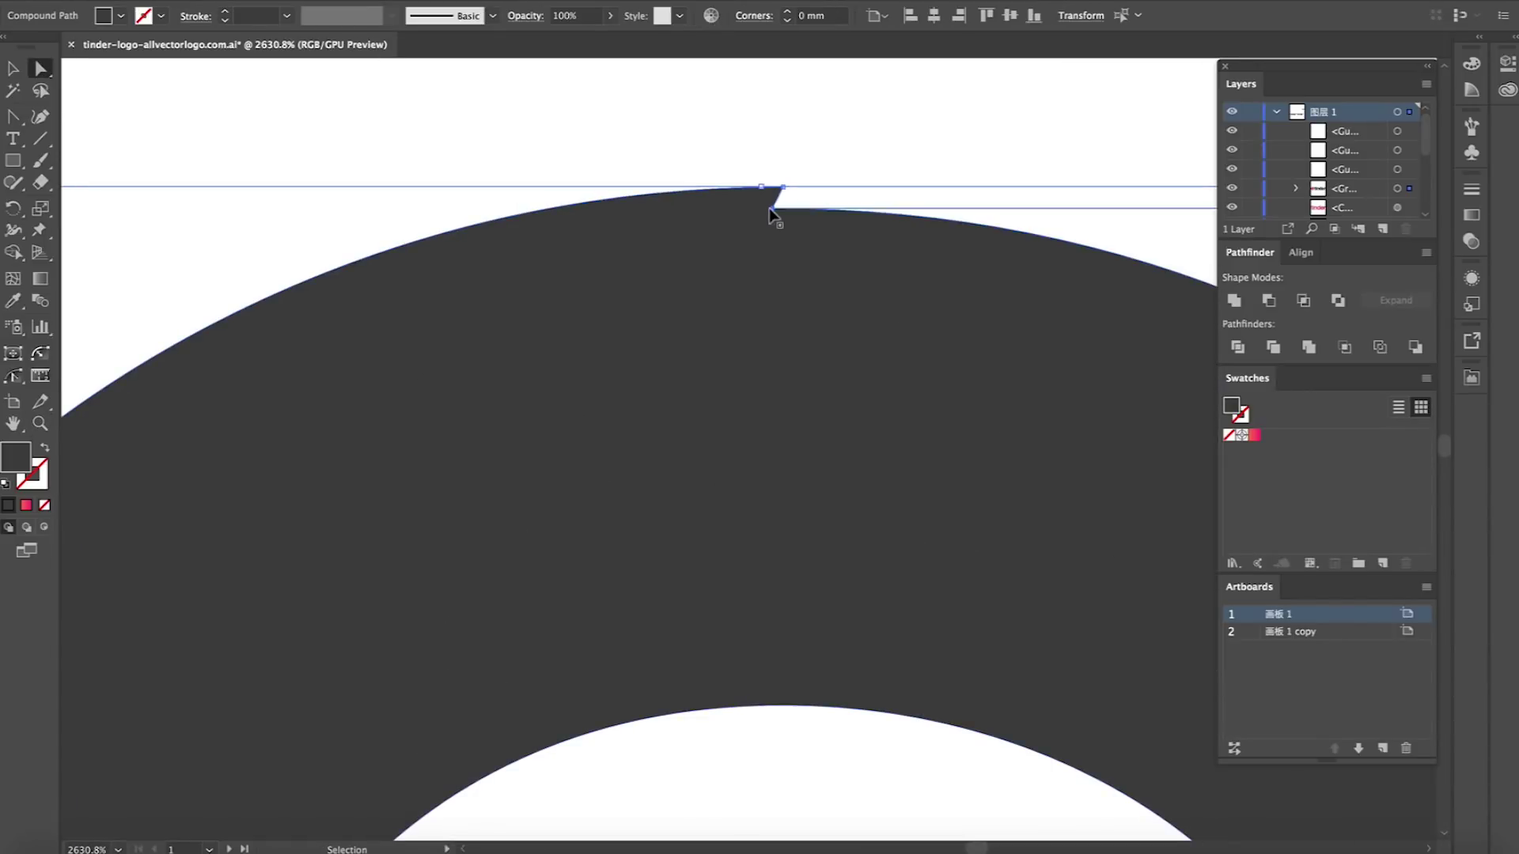
Remove the misaligned anchor at the top of the letter e and give the remaining top anchor smooth horizontal handles that round the arc
left_click(772, 210)
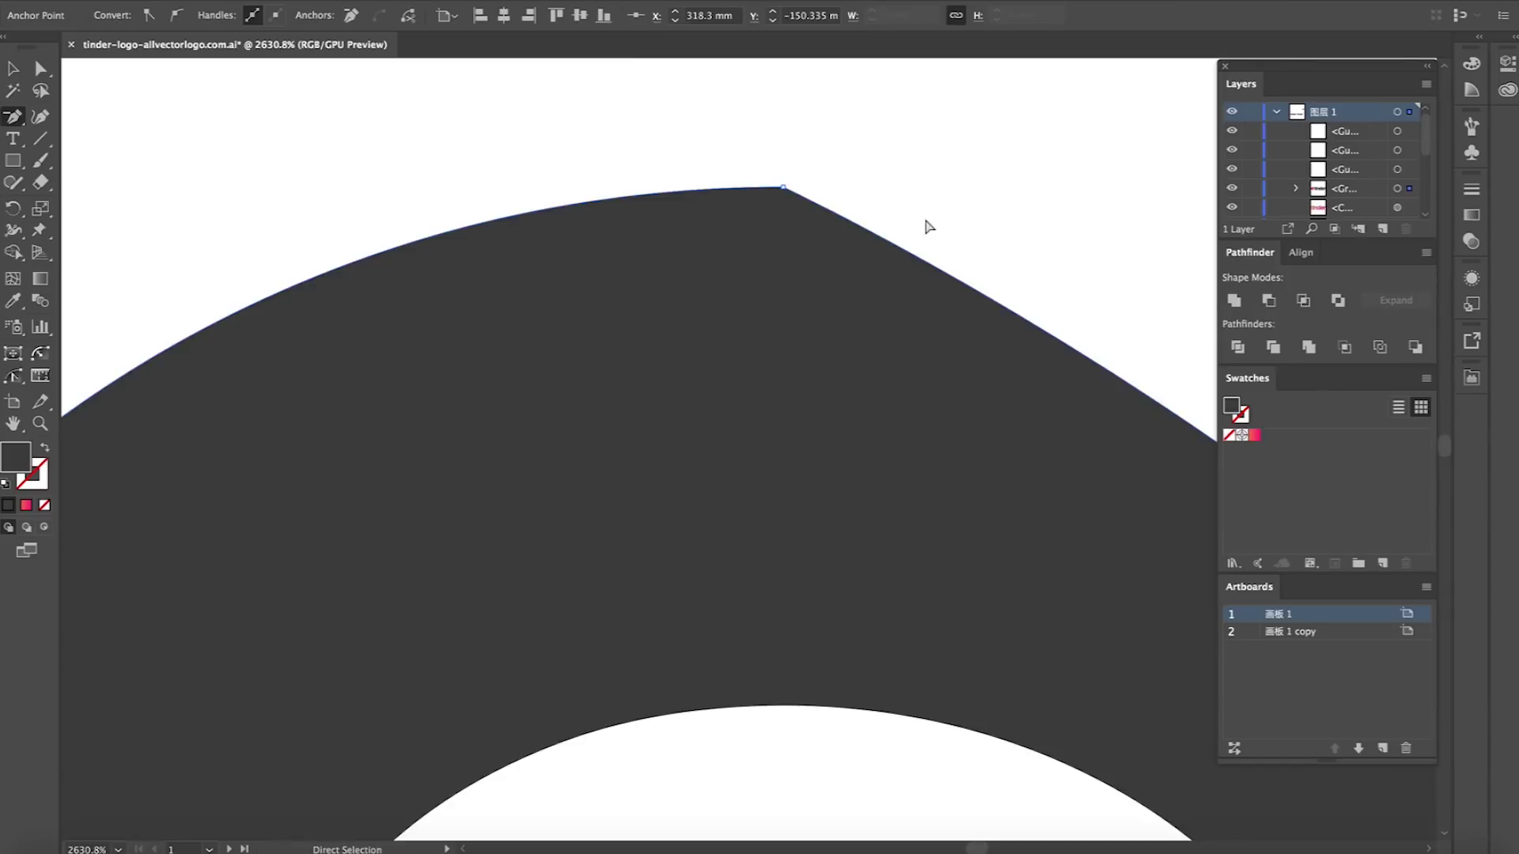
key("super+minus")
key("super+minus")
key("super+minus")
key("super+minus")
left_click_drag(617, 252, 976, 482)
key("a")
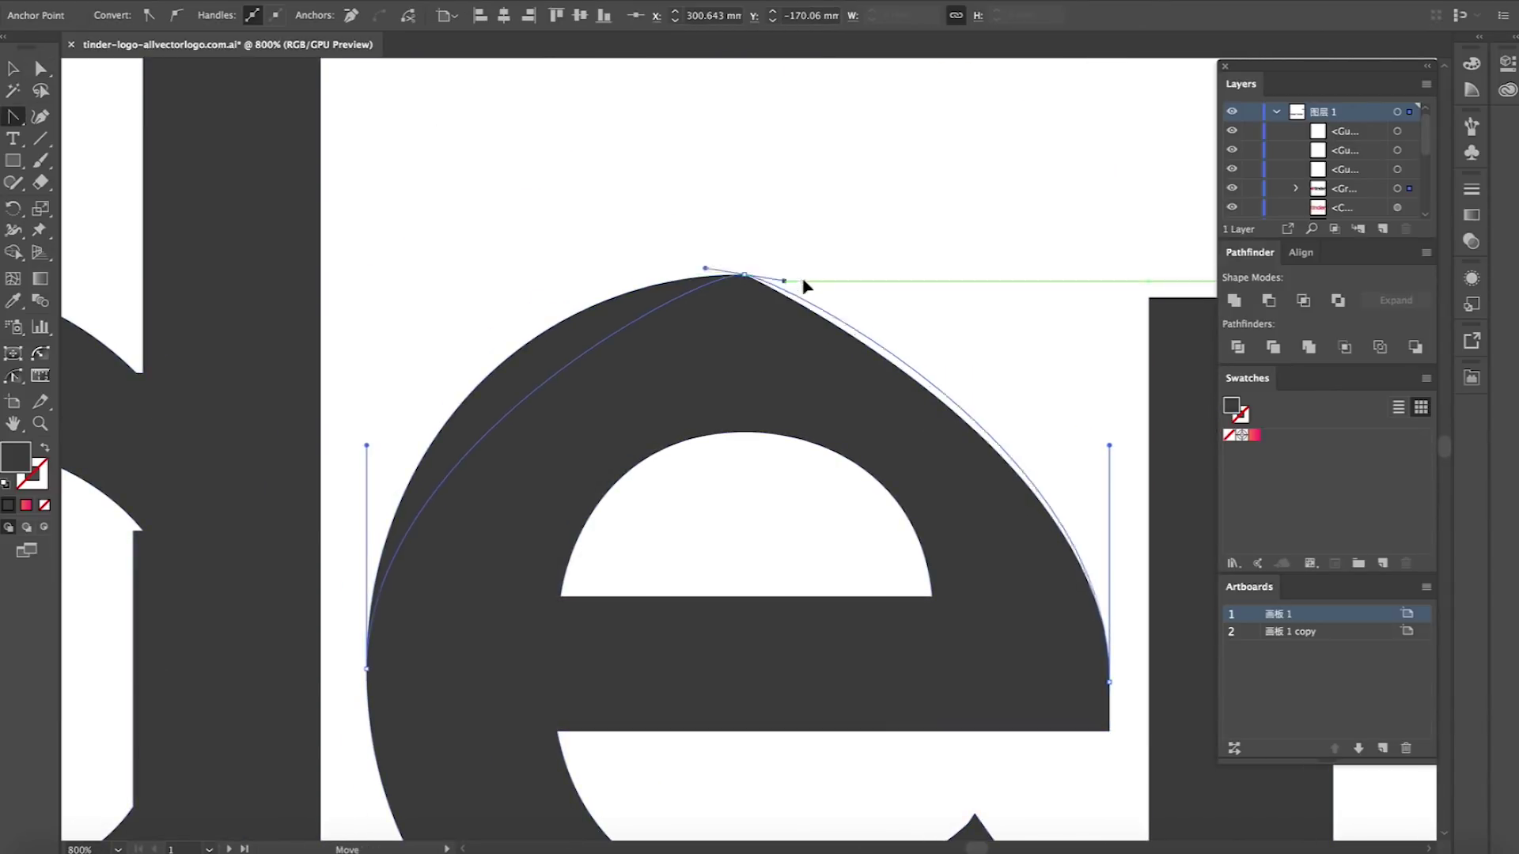
left_click_drag(804, 286, 805, 277)
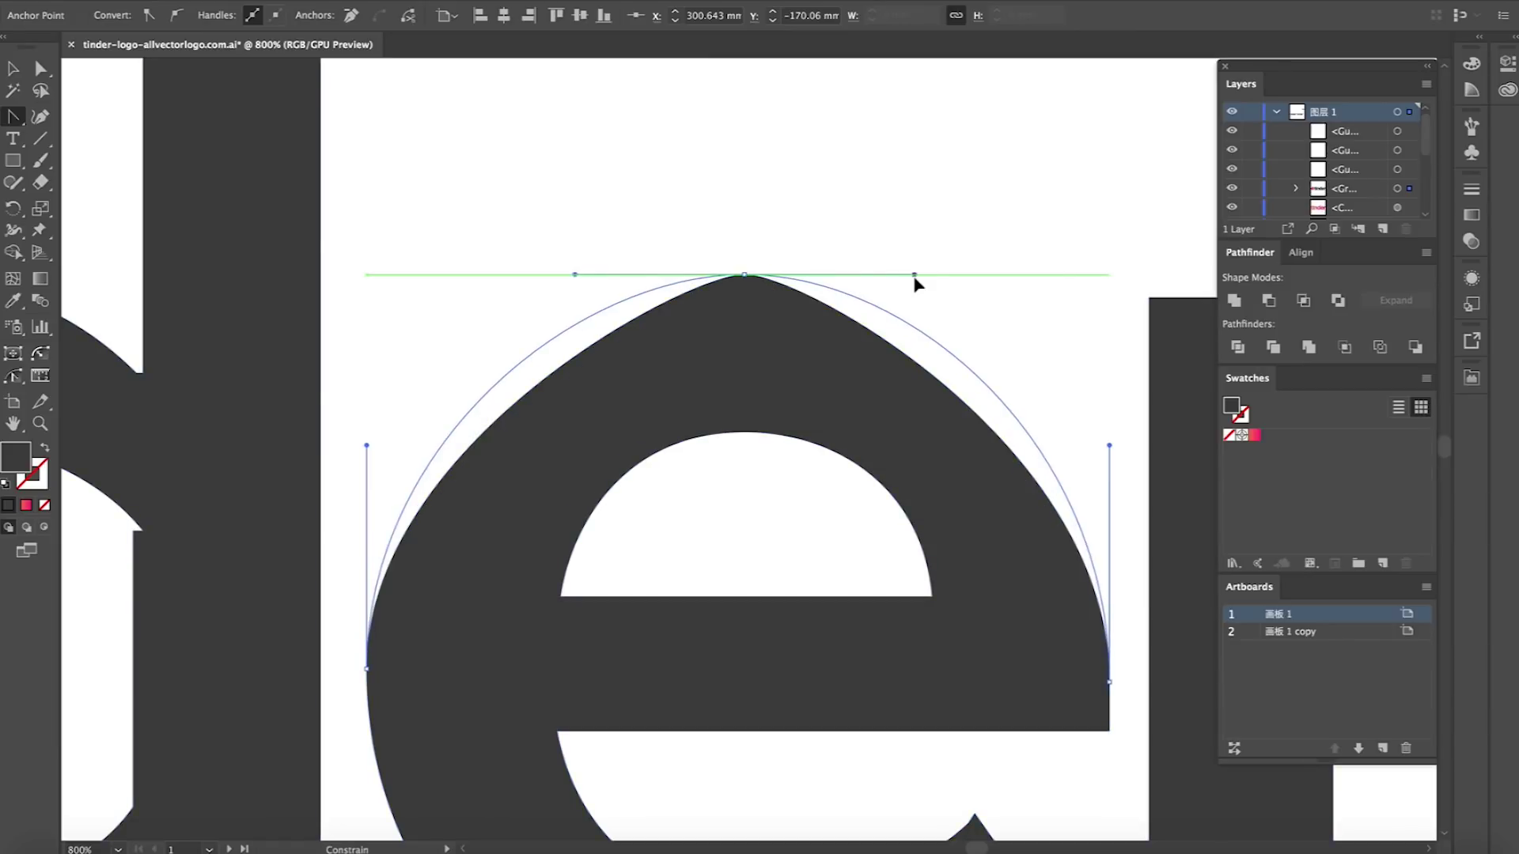
left_click_drag(914, 276, 925, 276)
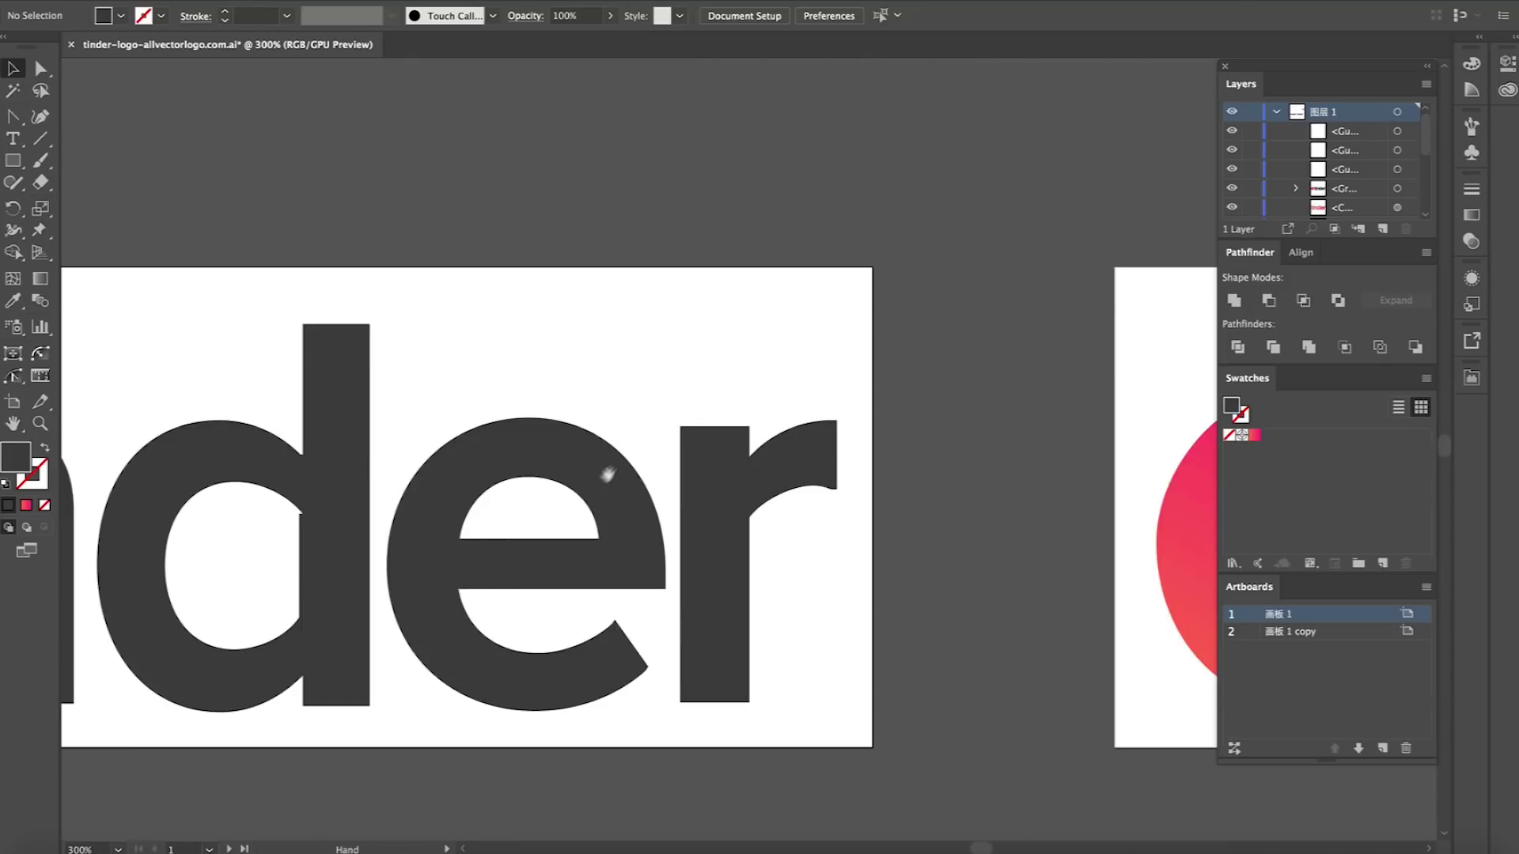
Delete the two outer corner anchors at the end of the letter e's lower stroke
key("a")
left_click(608, 475)
key("z")
left_click_drag(527, 678, 1146, 556)
left_click_drag(729, 577, 1139, 577)
left_click_drag(915, 474, 877, 276)
key("a")
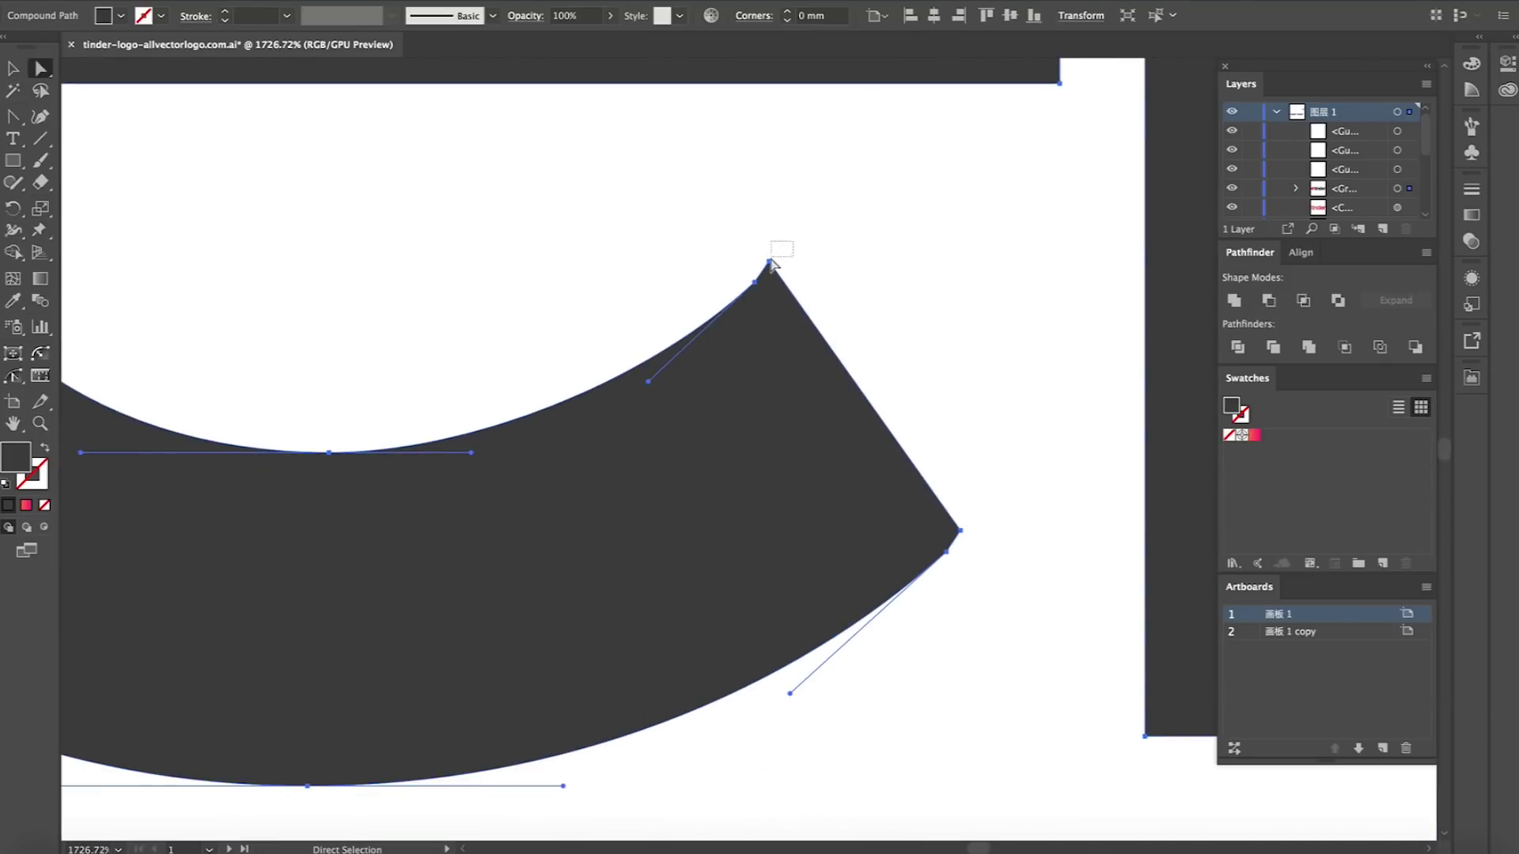
left_click(771, 263)
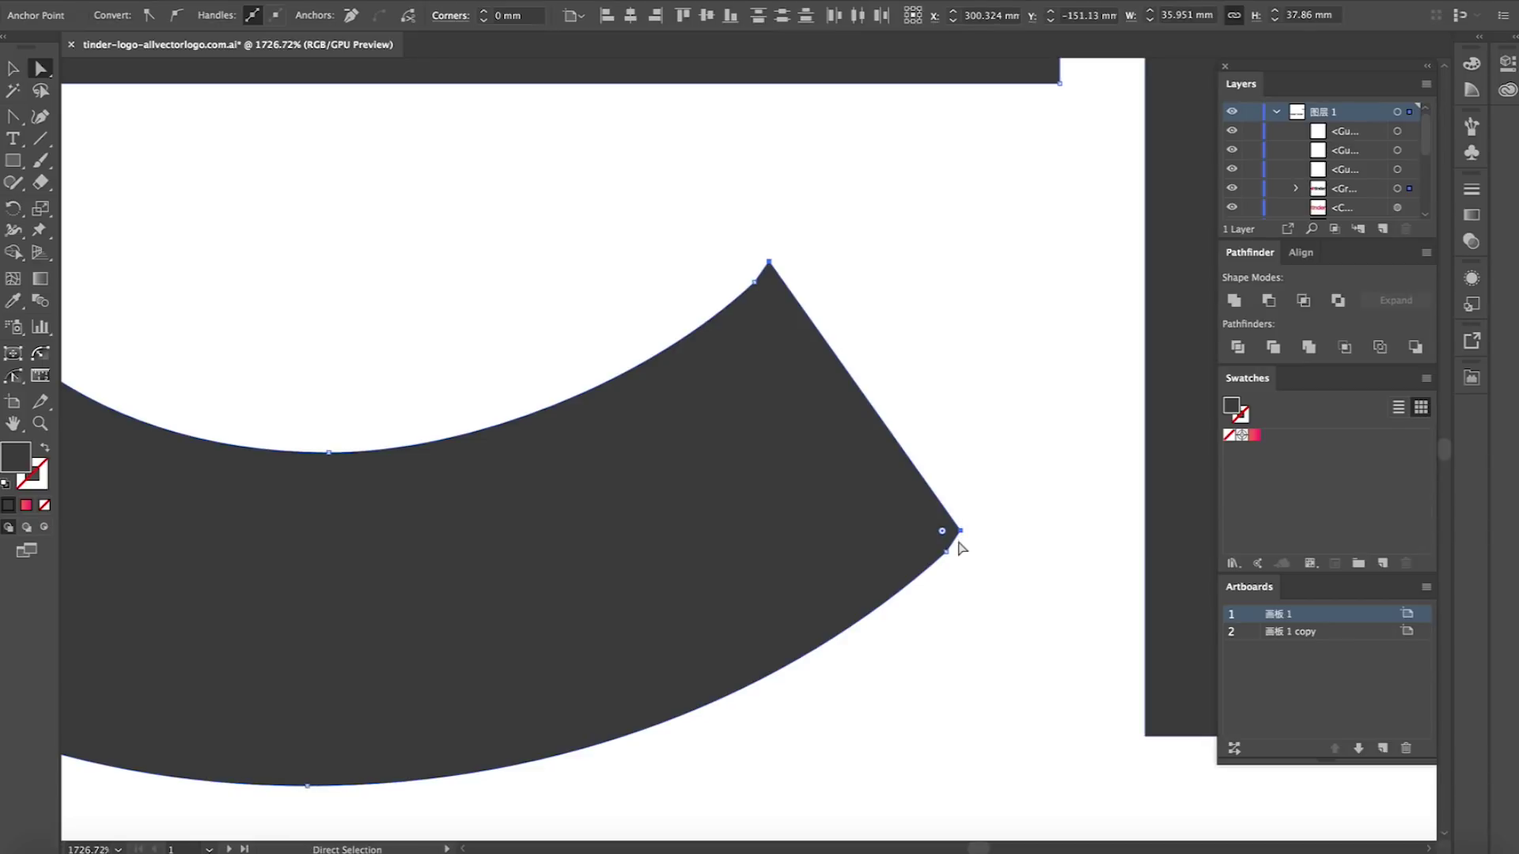
key("Delete")
Close the gap at the end of the letter e's lower stroke by selecting and joining its open endpoints in outline view
key("ctrl+y")
left_click_drag(960, 555, 693, 226)
key("z")
left_click_drag(923, 406, 595, 456)
key("ctrl+y")
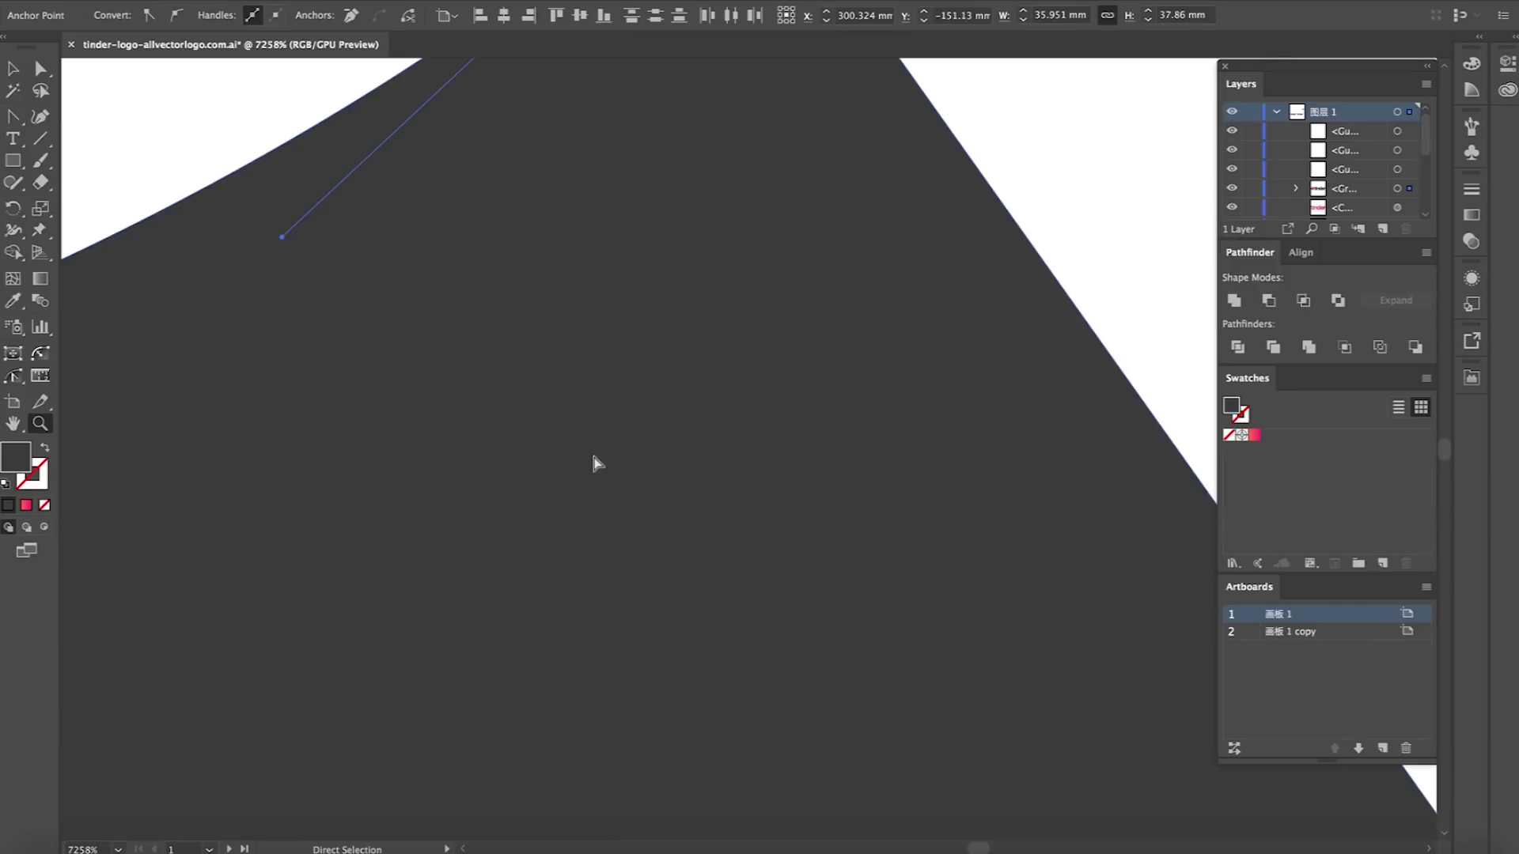
key("ctrl+minus")
key("ctrl+minus")
key("ctrl+minus")
key("ctrl+minus")
key("ctrl+minus")
key("super+minus")
key("super+minus")
key("super+minus")
key("super+minus")
key("super+minus")
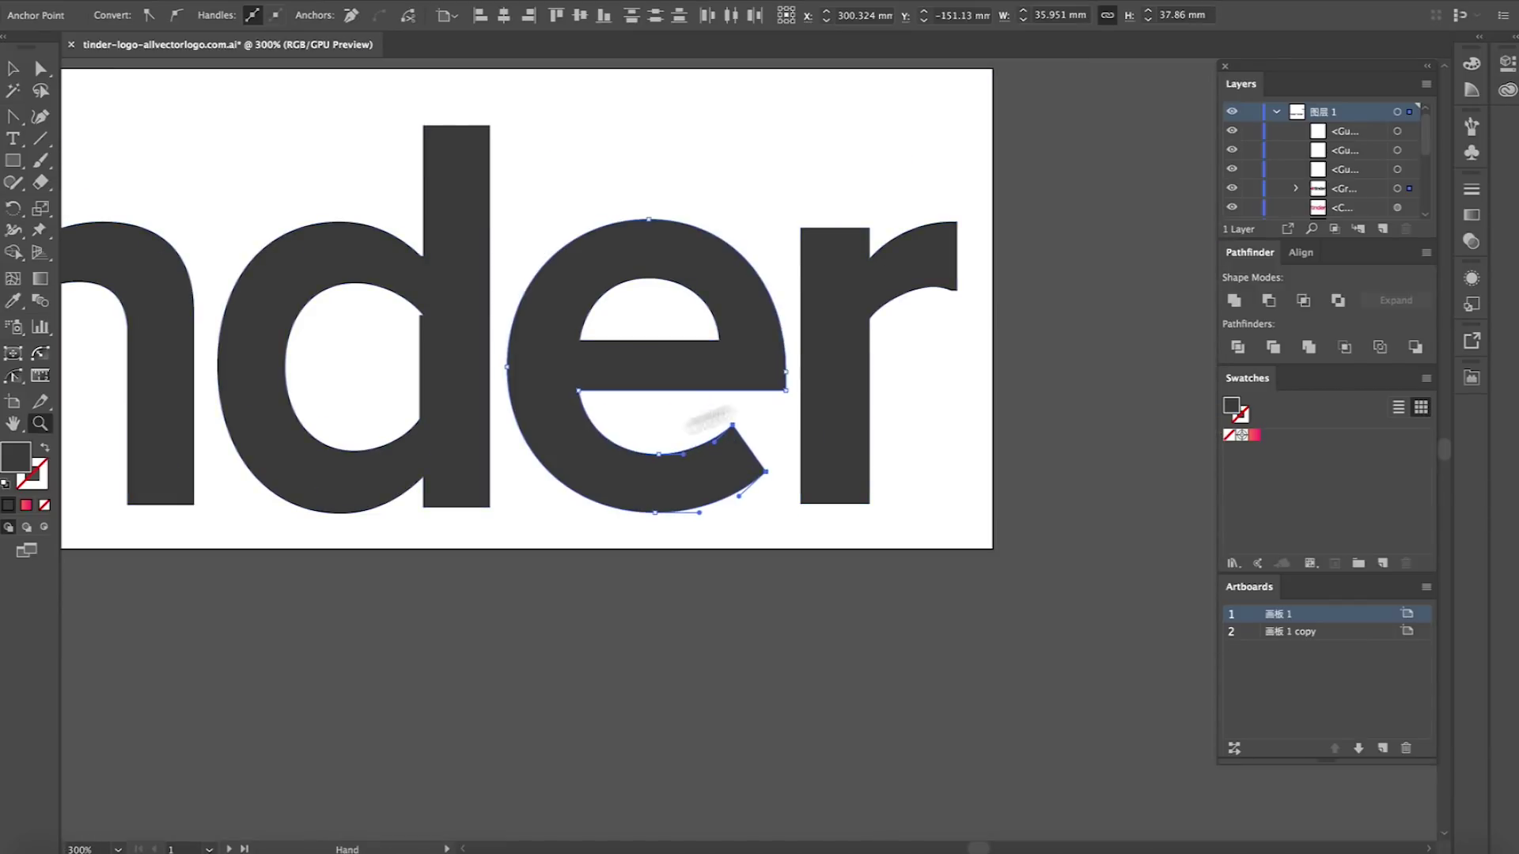
Delete the outer corner anchors that form the vertical end edge of the letter r's arm
left_click_drag(854, 353, 641, 353)
left_click_drag(877, 241, 1163, 332)
left_click_drag(518, 355, 1105, 488)
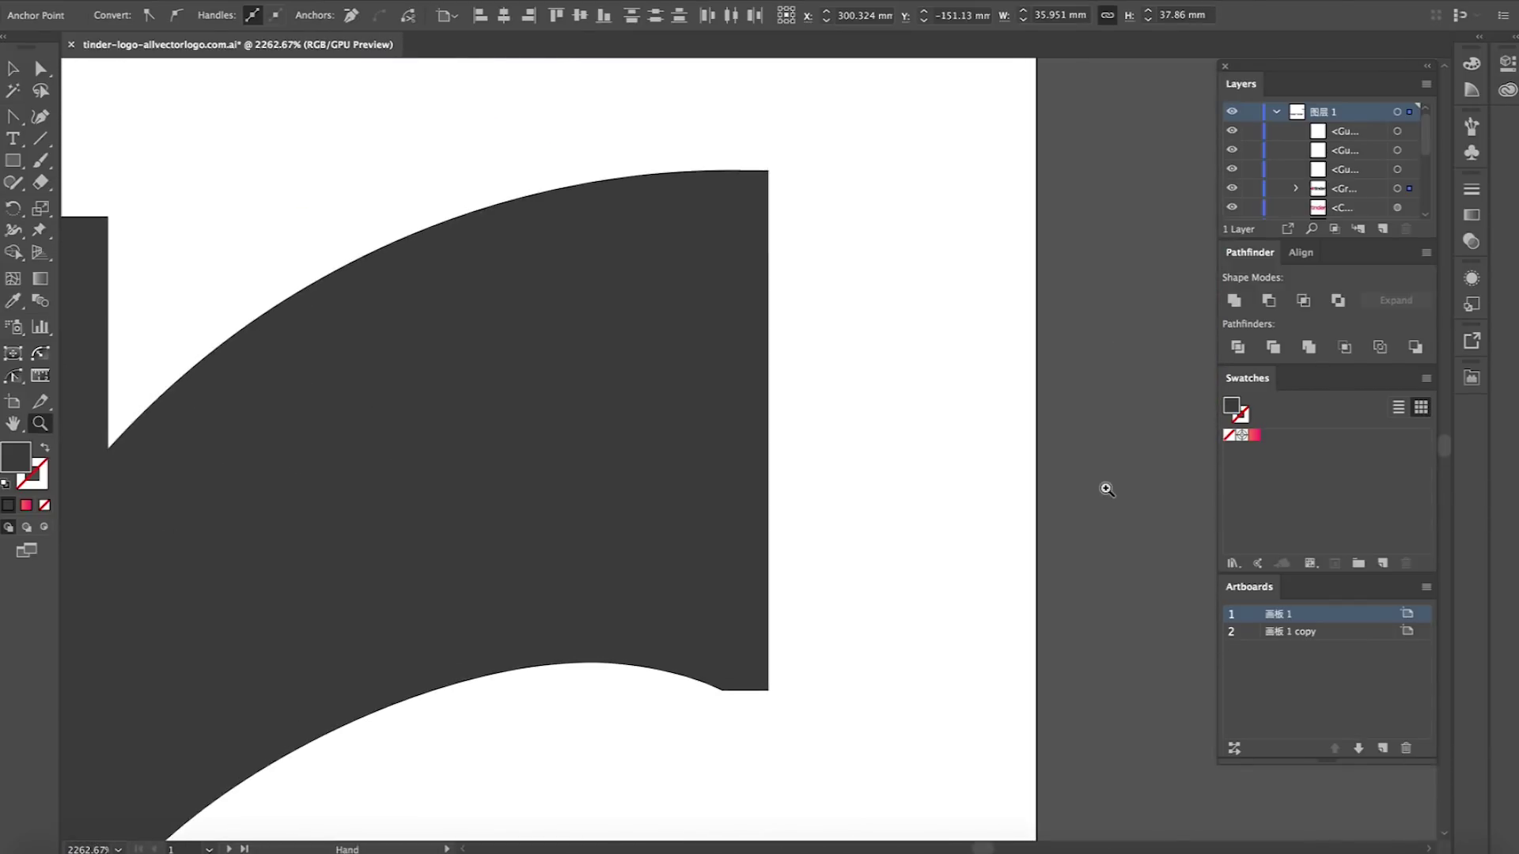
key("a")
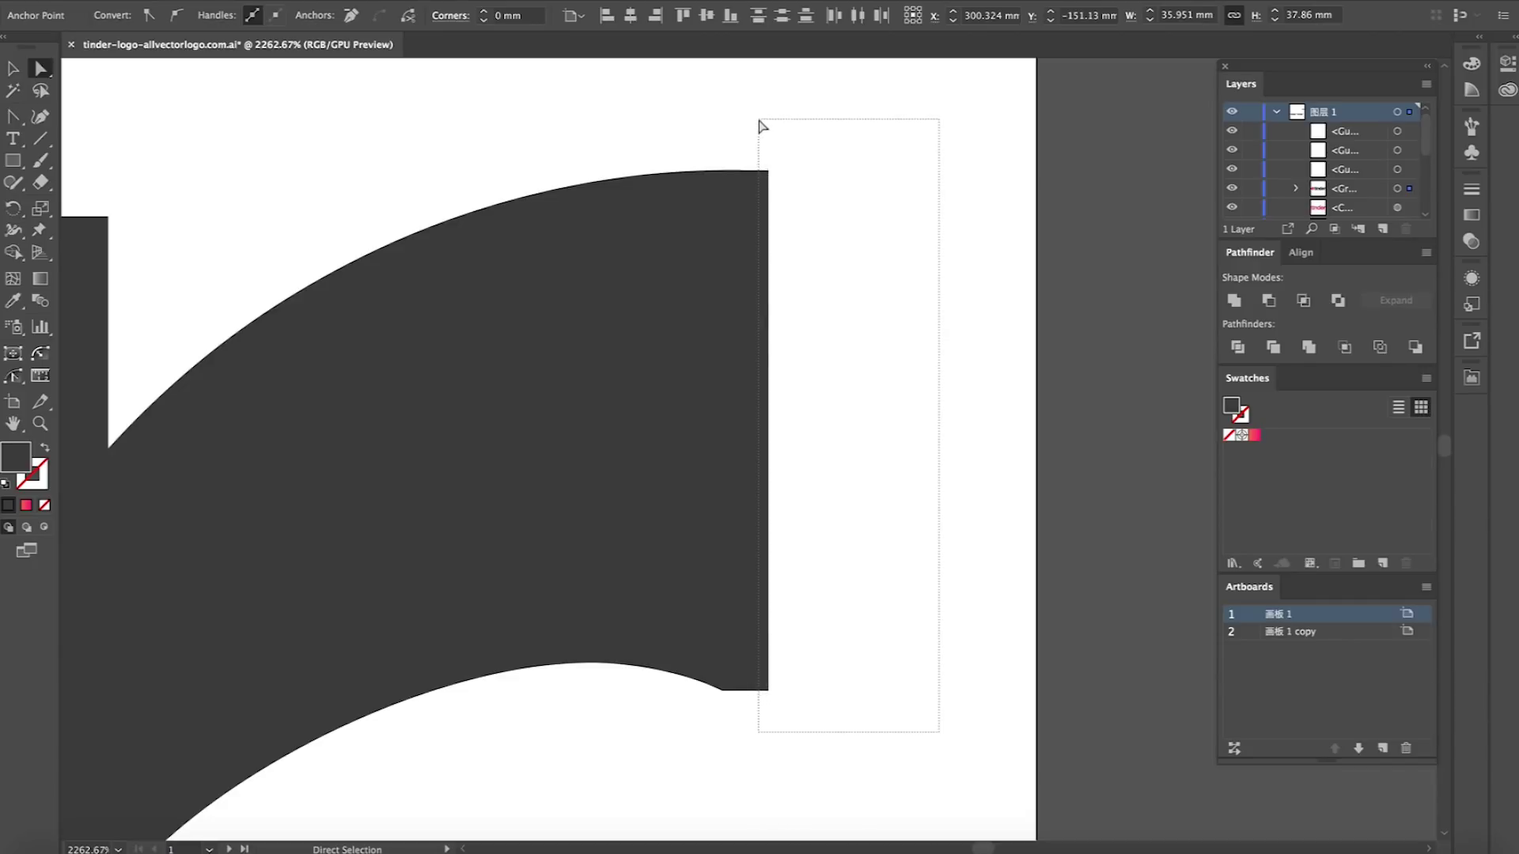
key("Delete")
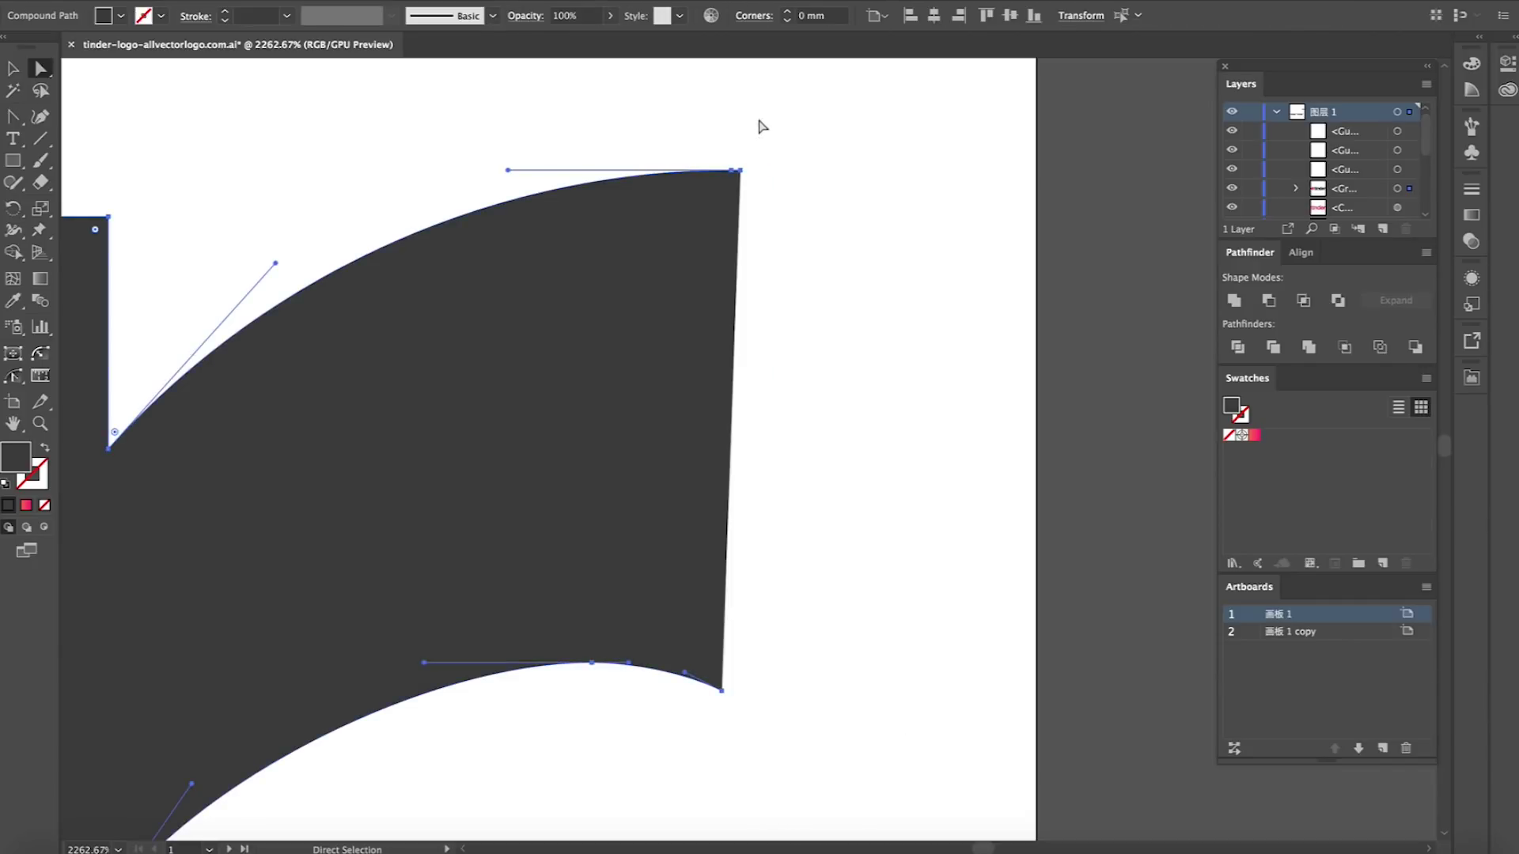
Join the two open endpoints of the letter r's arm in outline view
key("super+y")
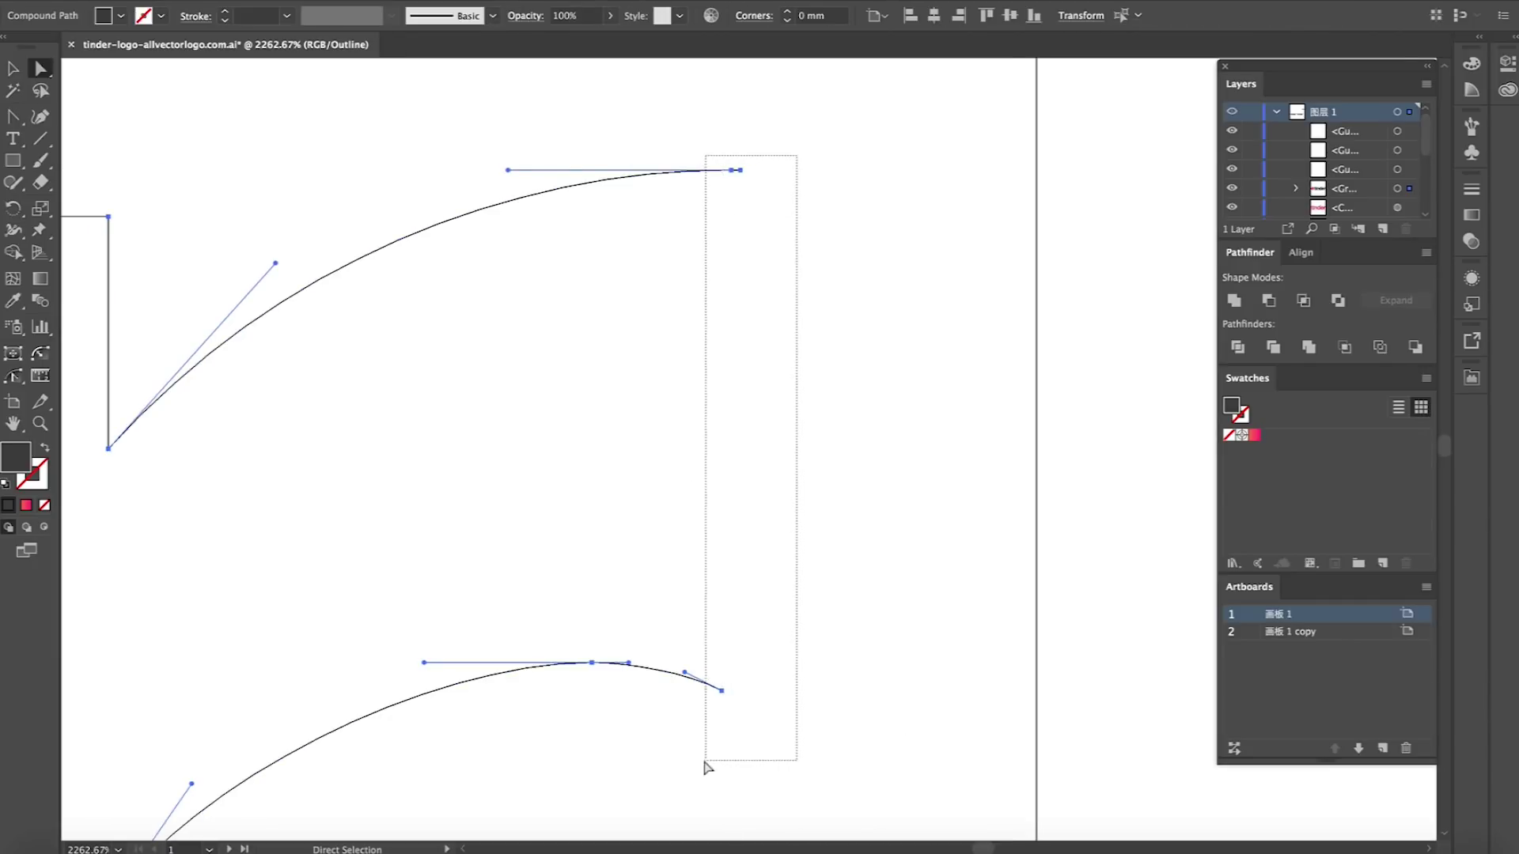
left_click_drag(704, 762, 705, 762)
key("super+j")
key("super+minus")
key("super+minus")
key("super+minus")
key("super+minus")
key("super+minus")
key("super+minus")
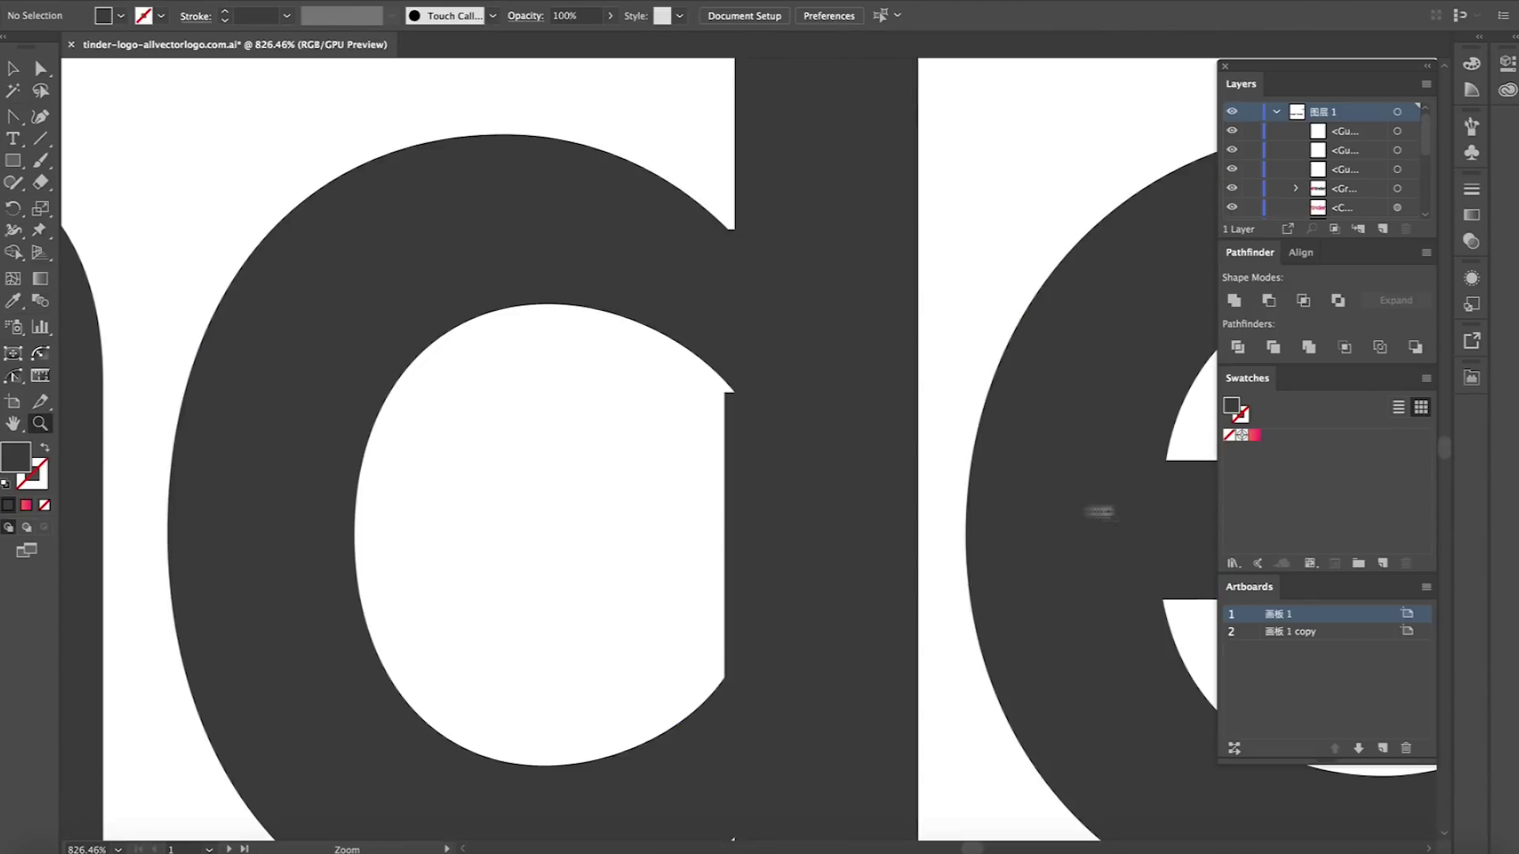
Place a vertical guide at the upper inner corner of the letter d's counter and delete the stray anchor beside that corner
key("a")
left_click(804, 450)
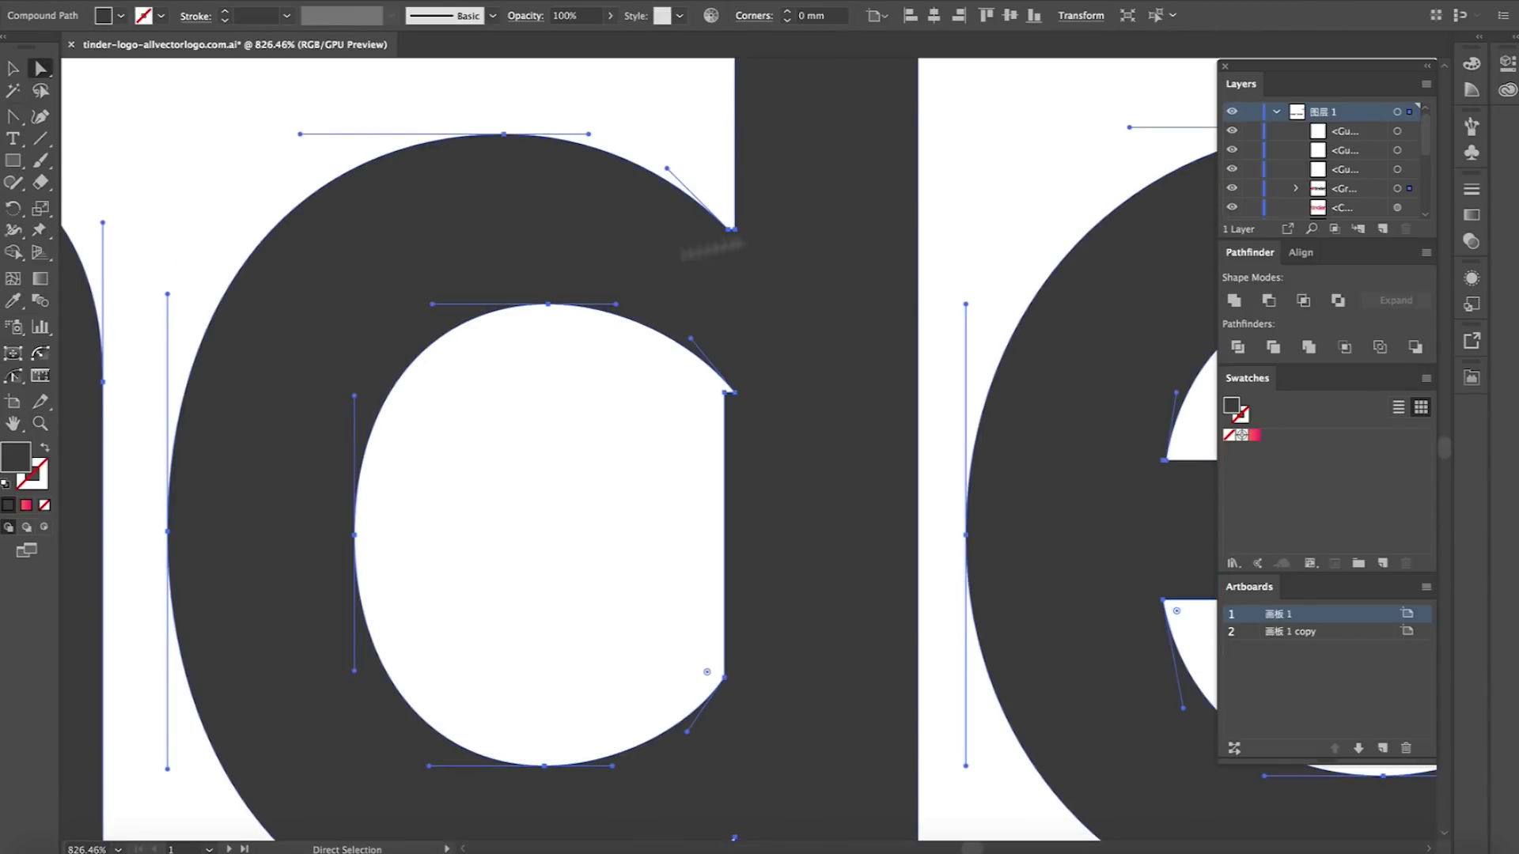
key("super+r")
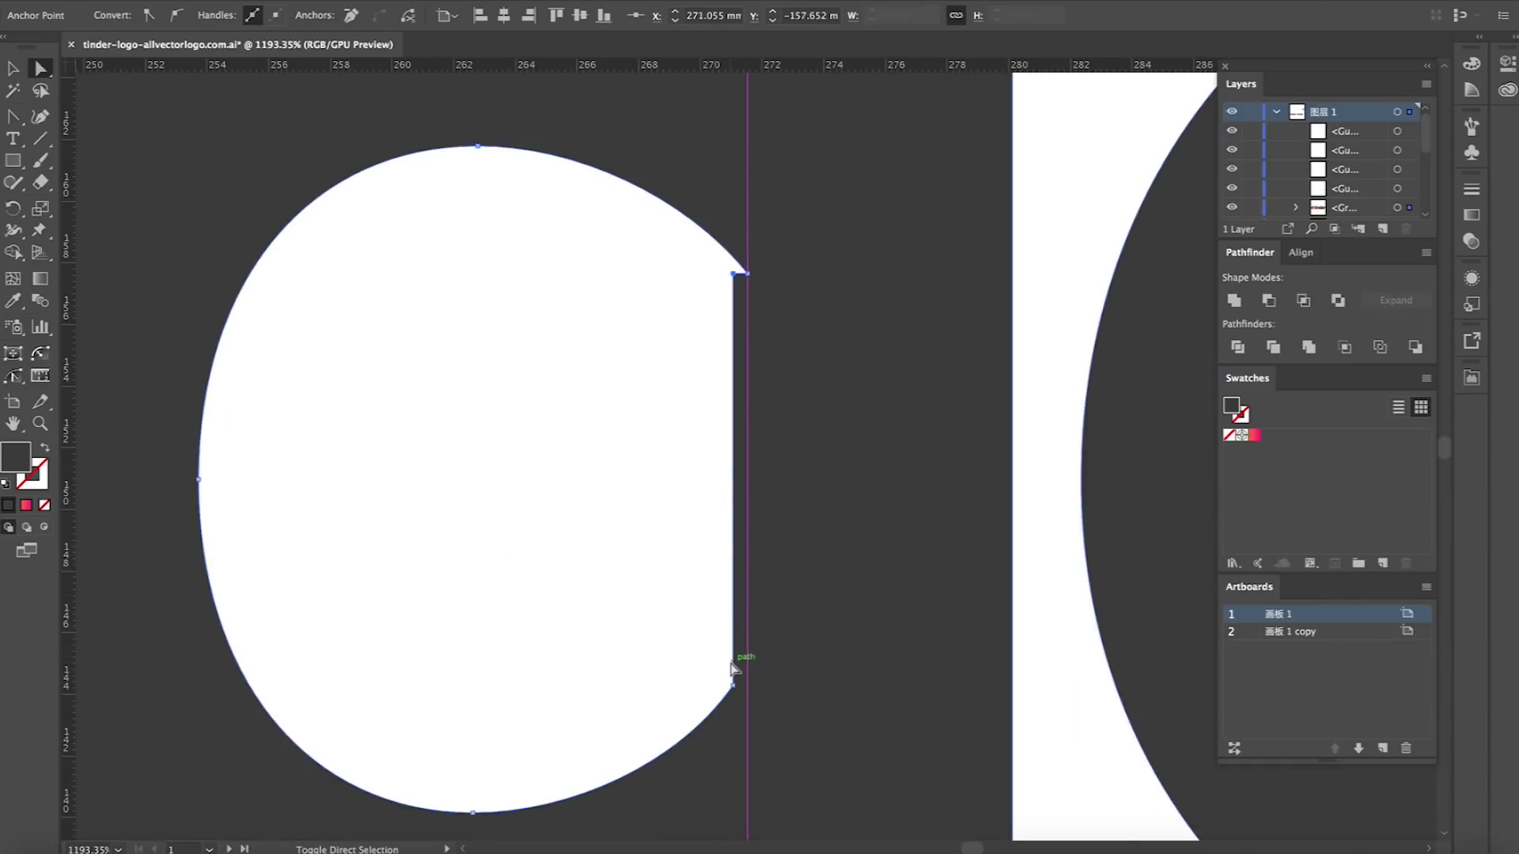
key("Delete")
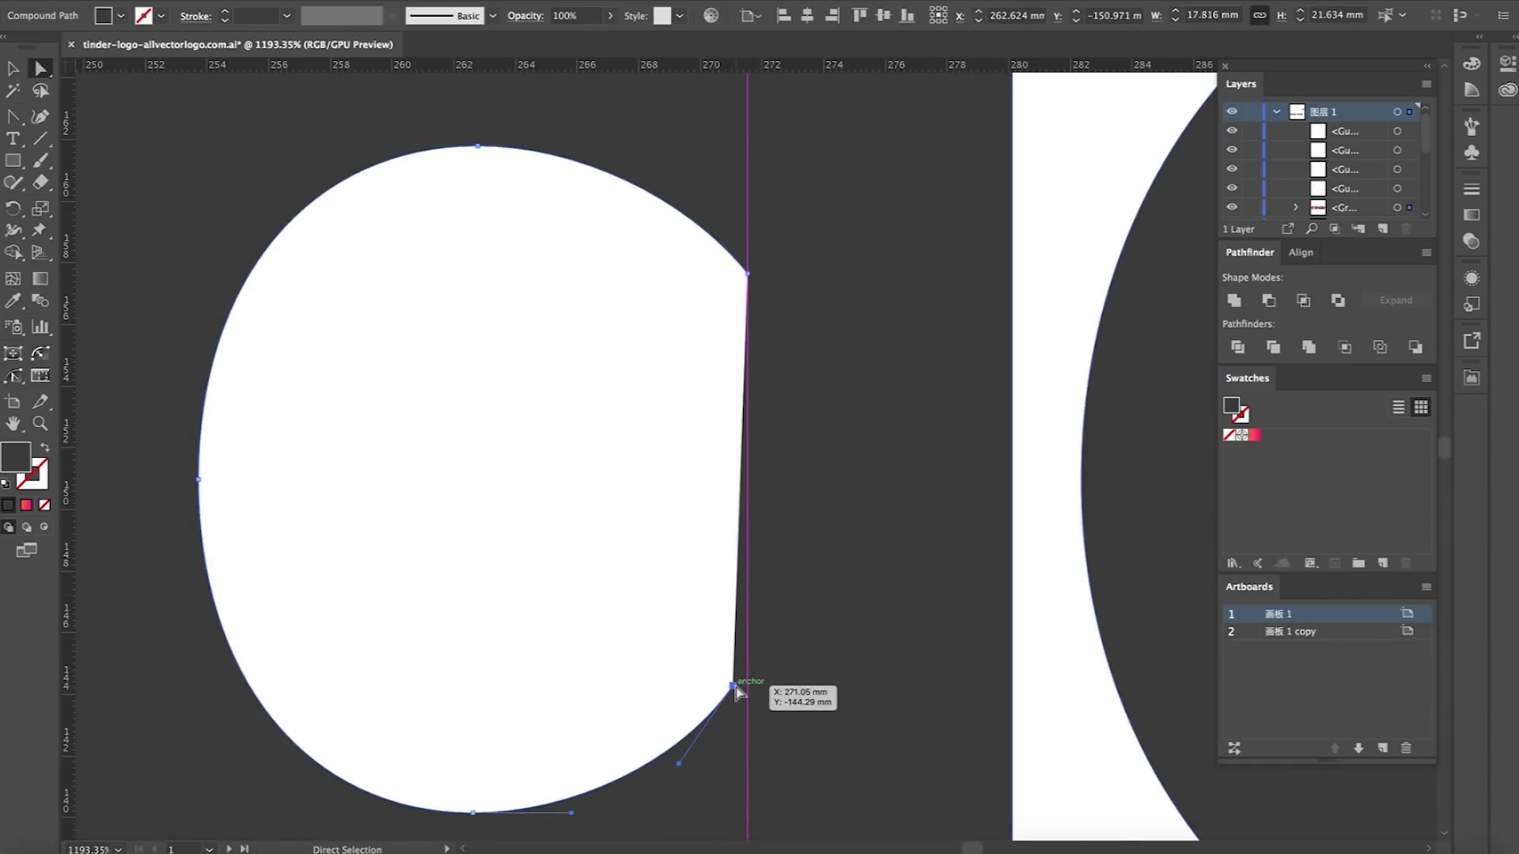
Move the lower corner anchor of the d's counter horizontally onto the guide at about X 271.56 mm and check the outline
left_click_drag(734, 687, 748, 687)
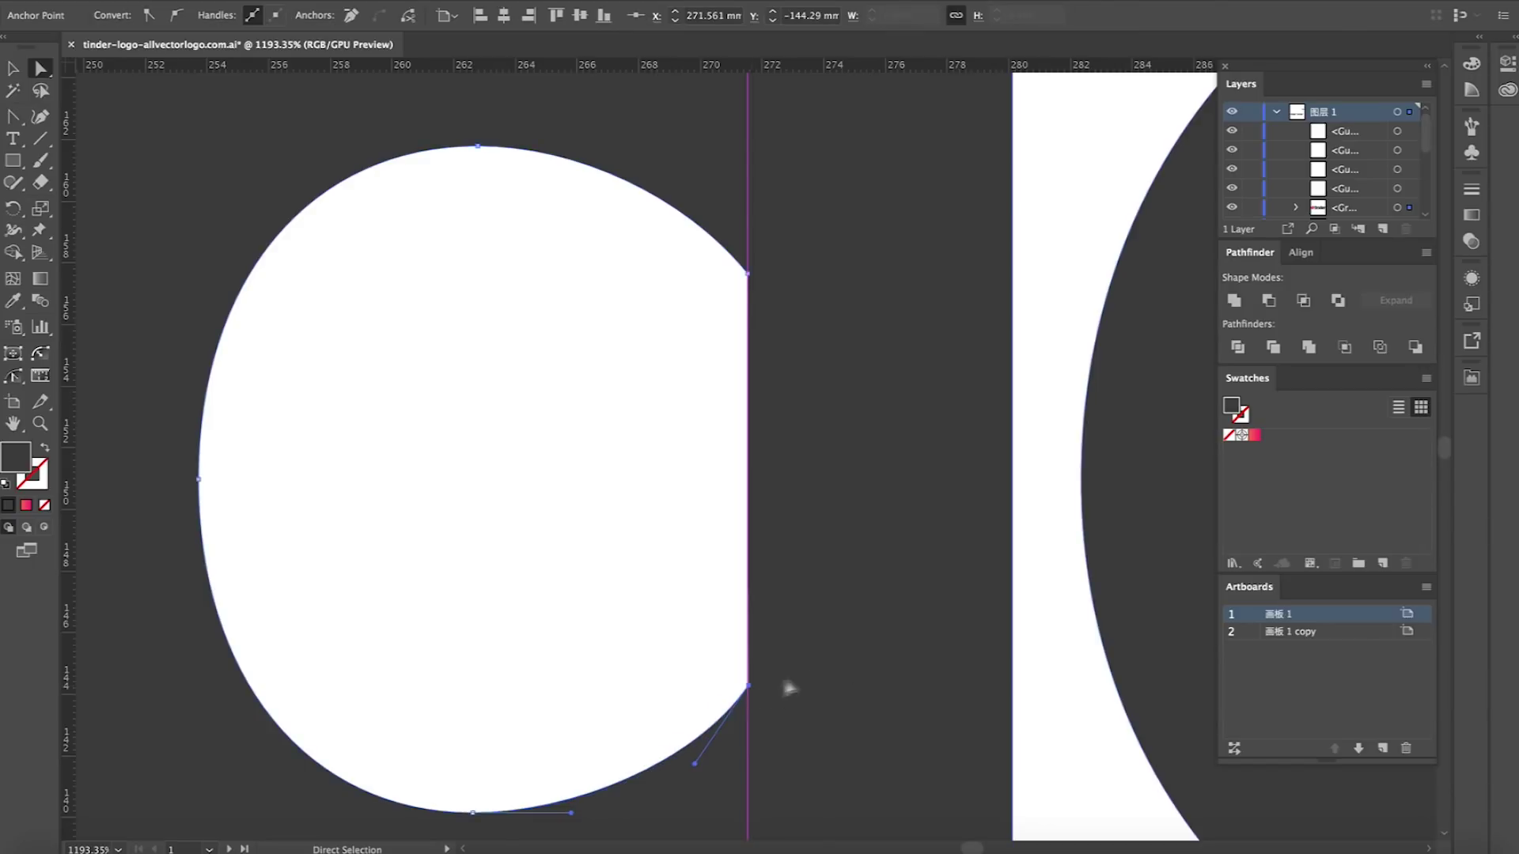
left_click(747, 274, "shift")
left_click_drag(863, 319, 593, 319)
key("super+y")
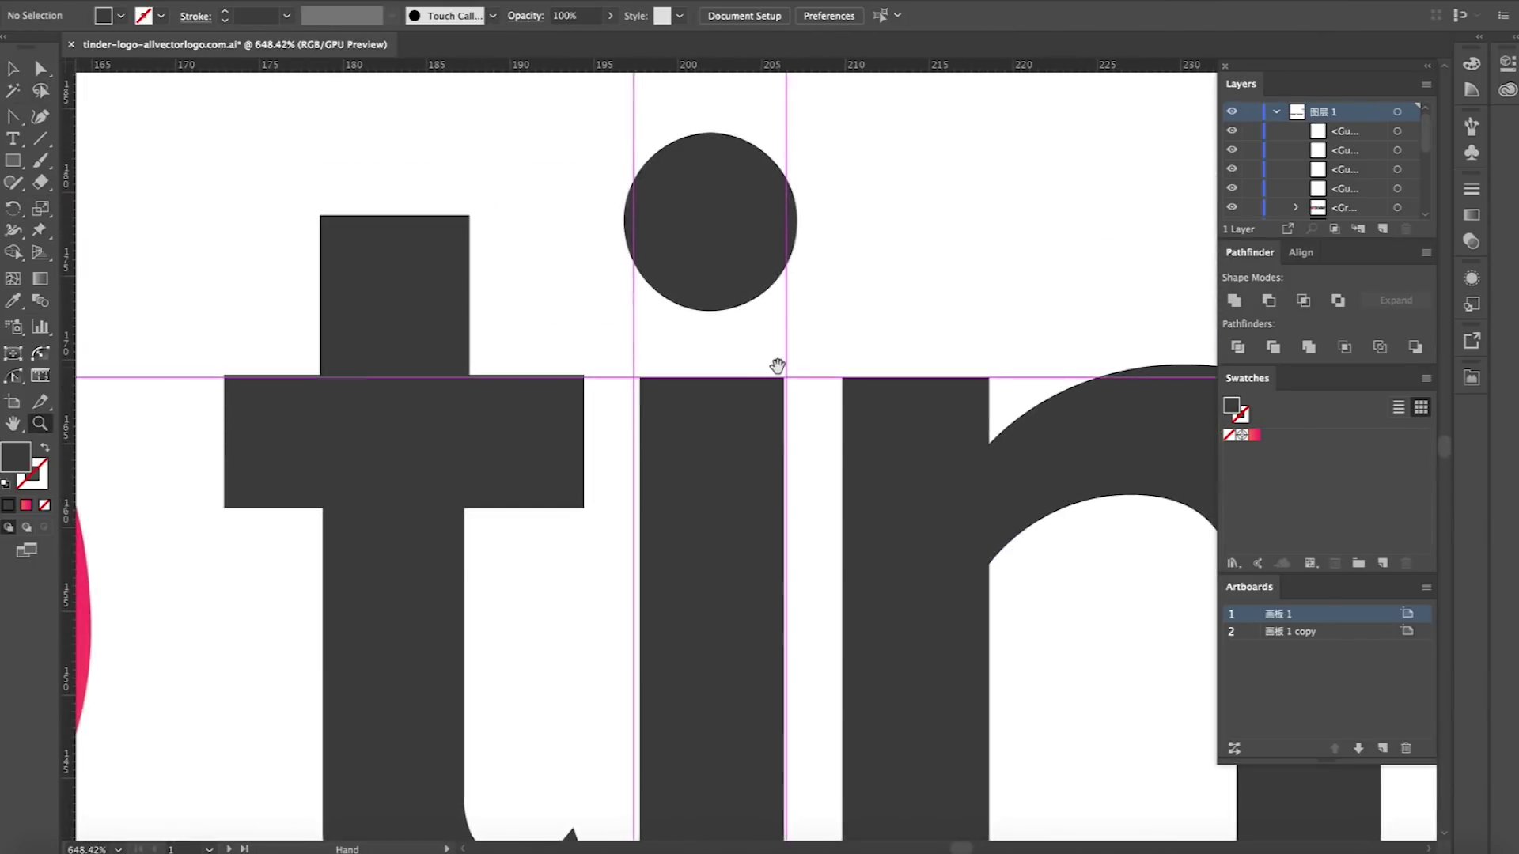
Release the lettering from its compound path and scale the dot of the letter i down slightly
left_click(719, 238)
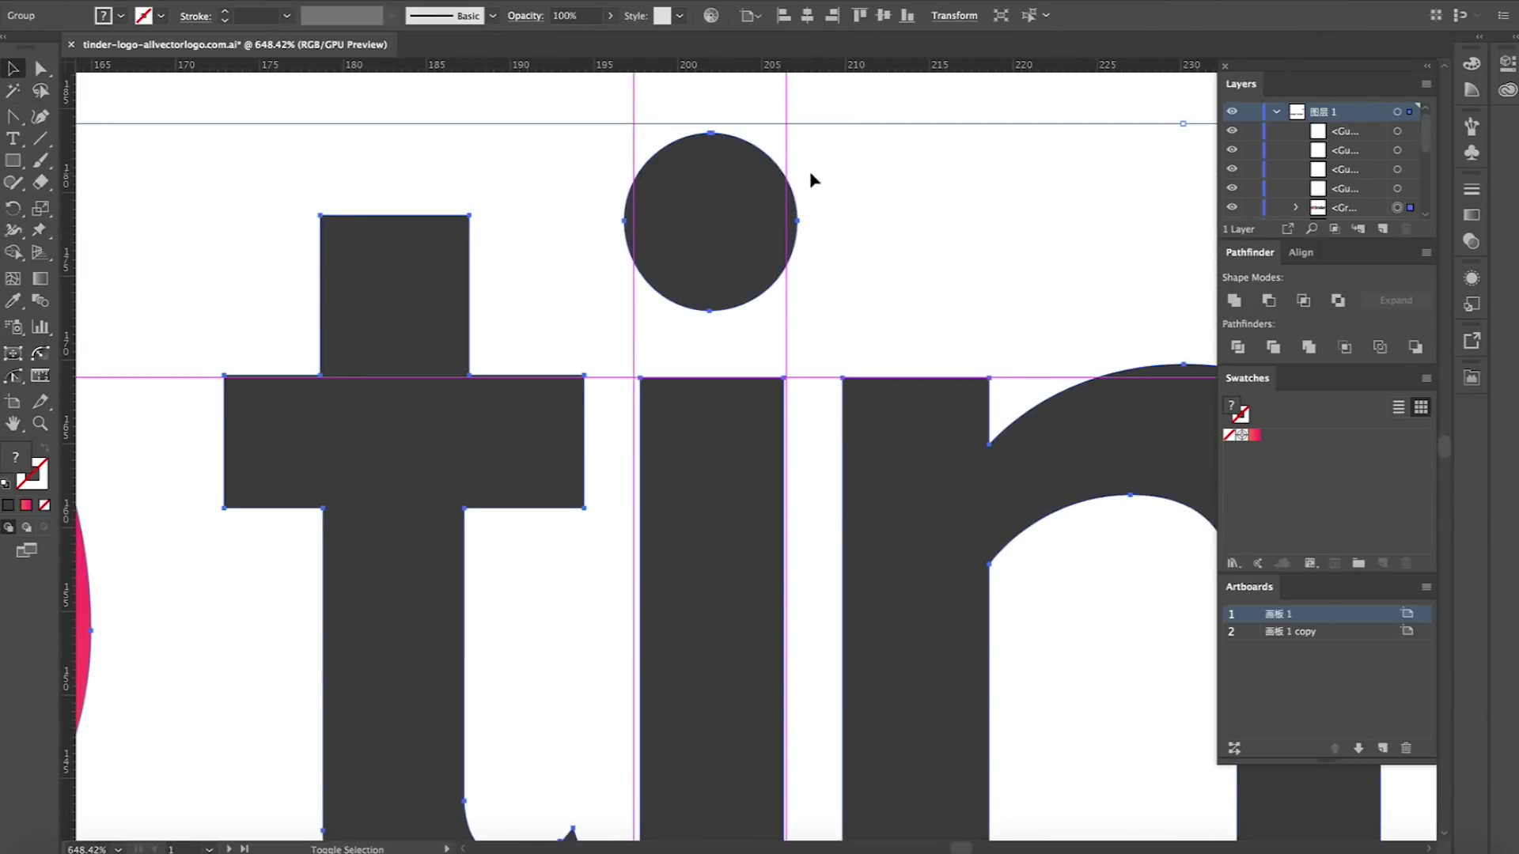
key("a")
left_click(732, 231)
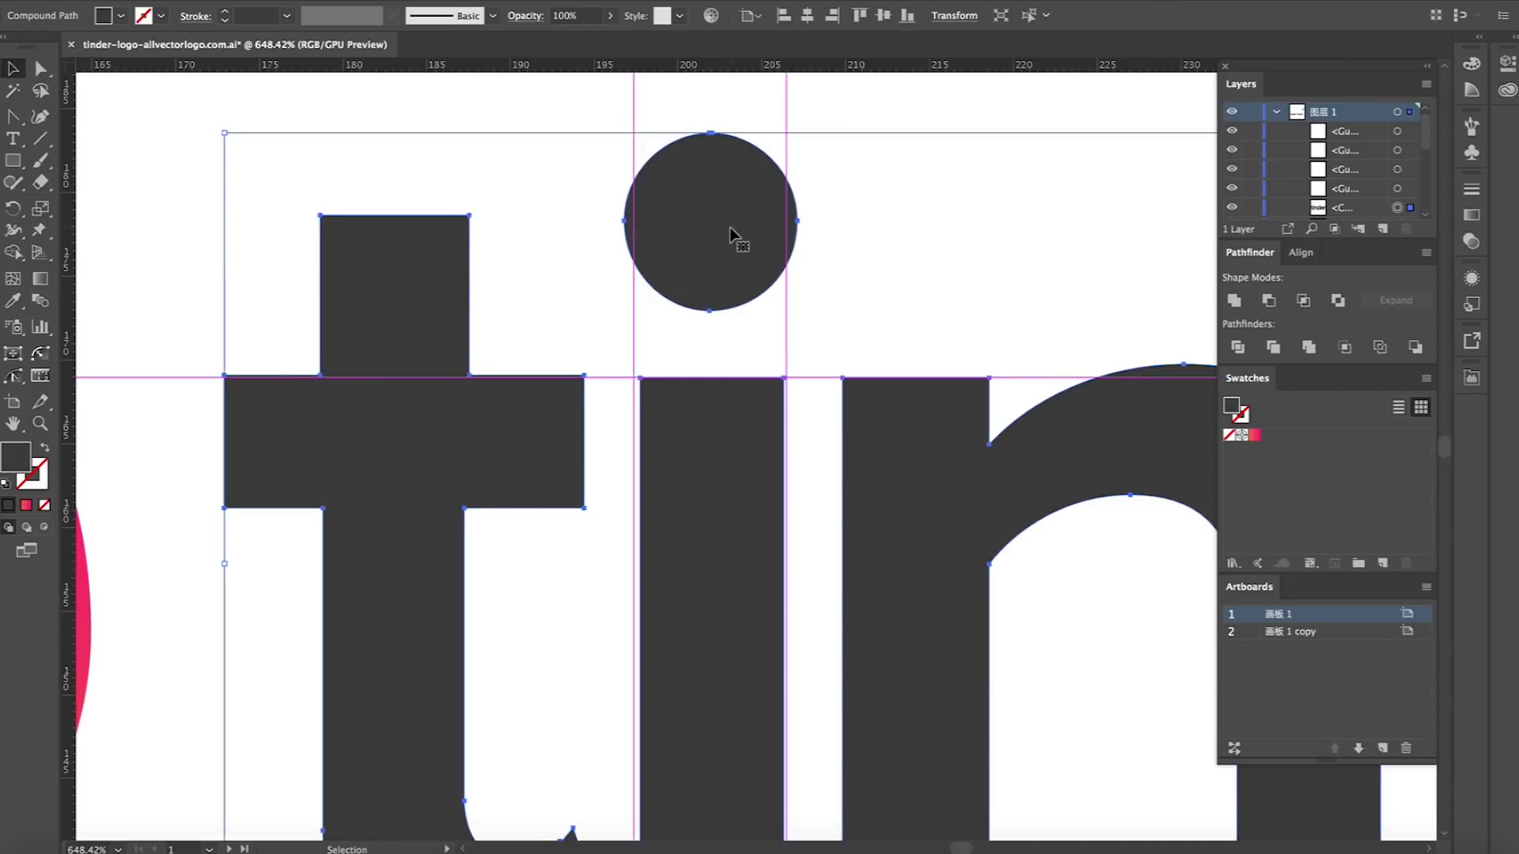
left_click(720, 264)
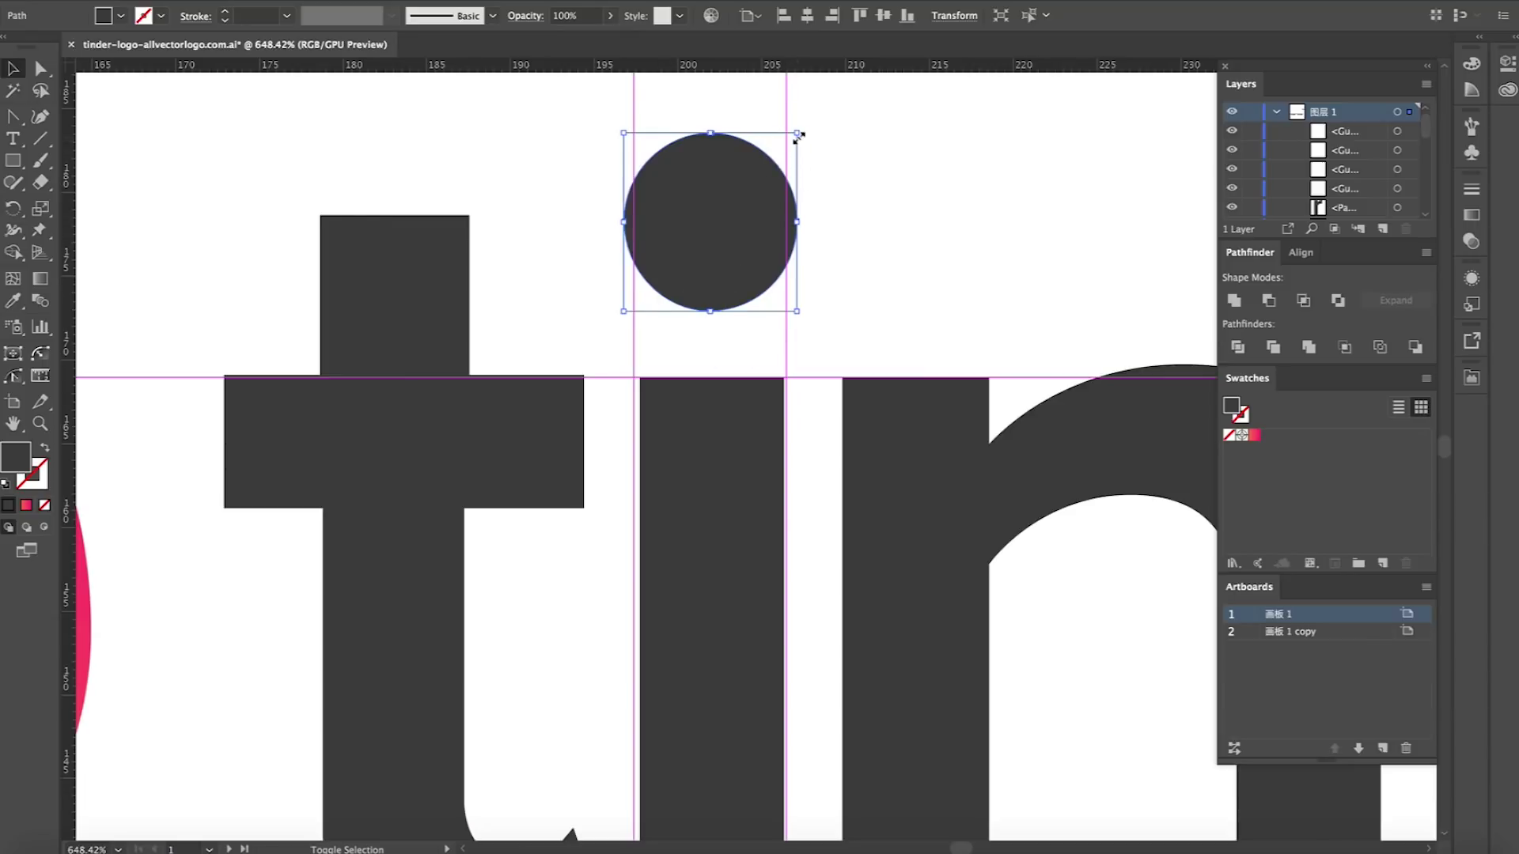
left_click_drag(799, 136, 771, 166)
left_click(846, 136)
key("super+space")
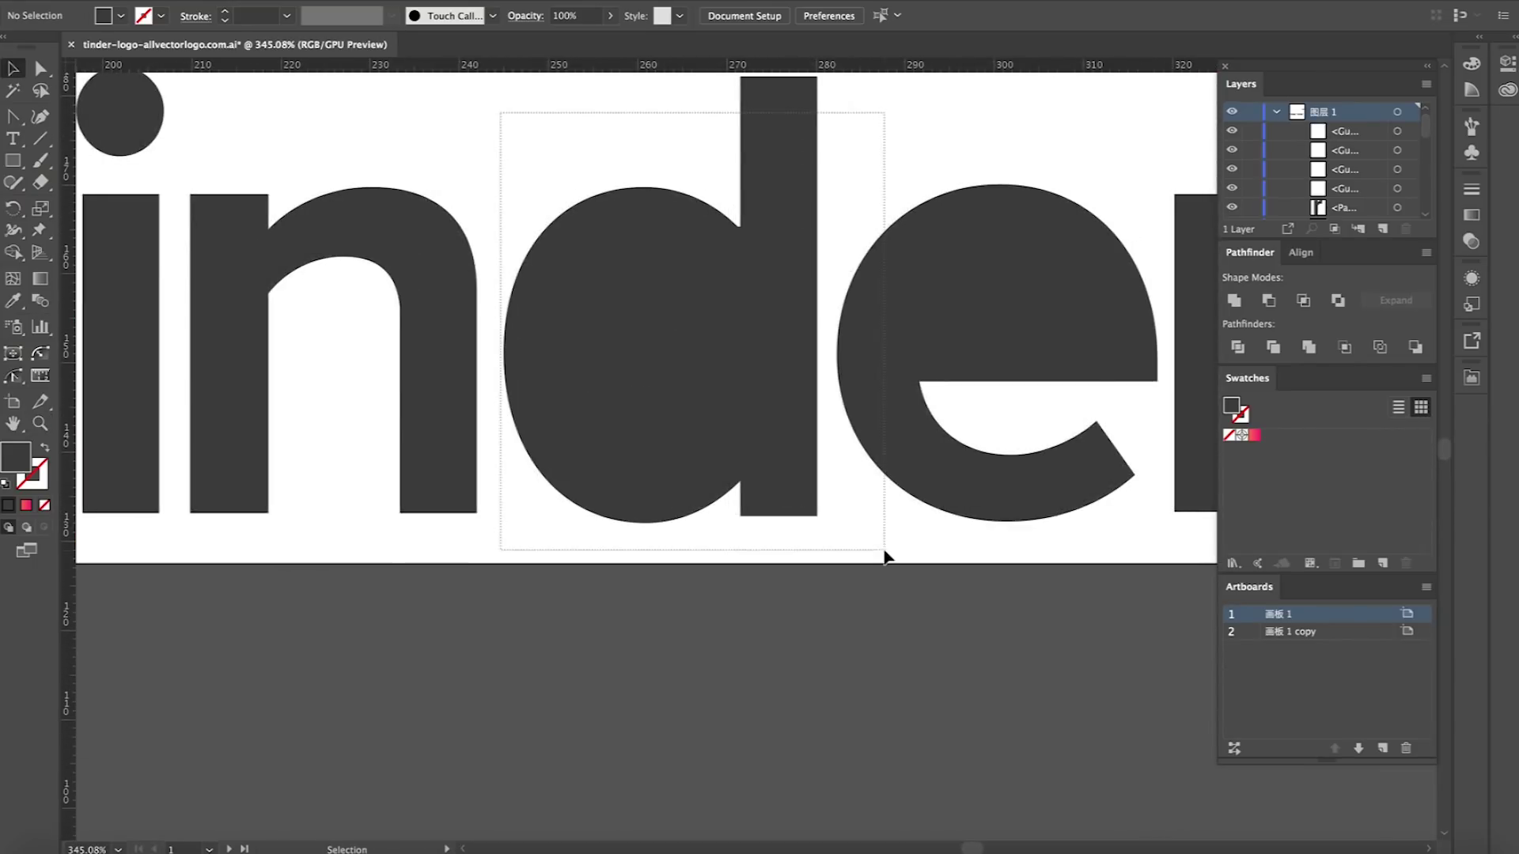
Cut the filled counters out of the letters d and e with the Shape Builder tool
left_click_drag(886, 557, 890, 560)
key("shift+m")
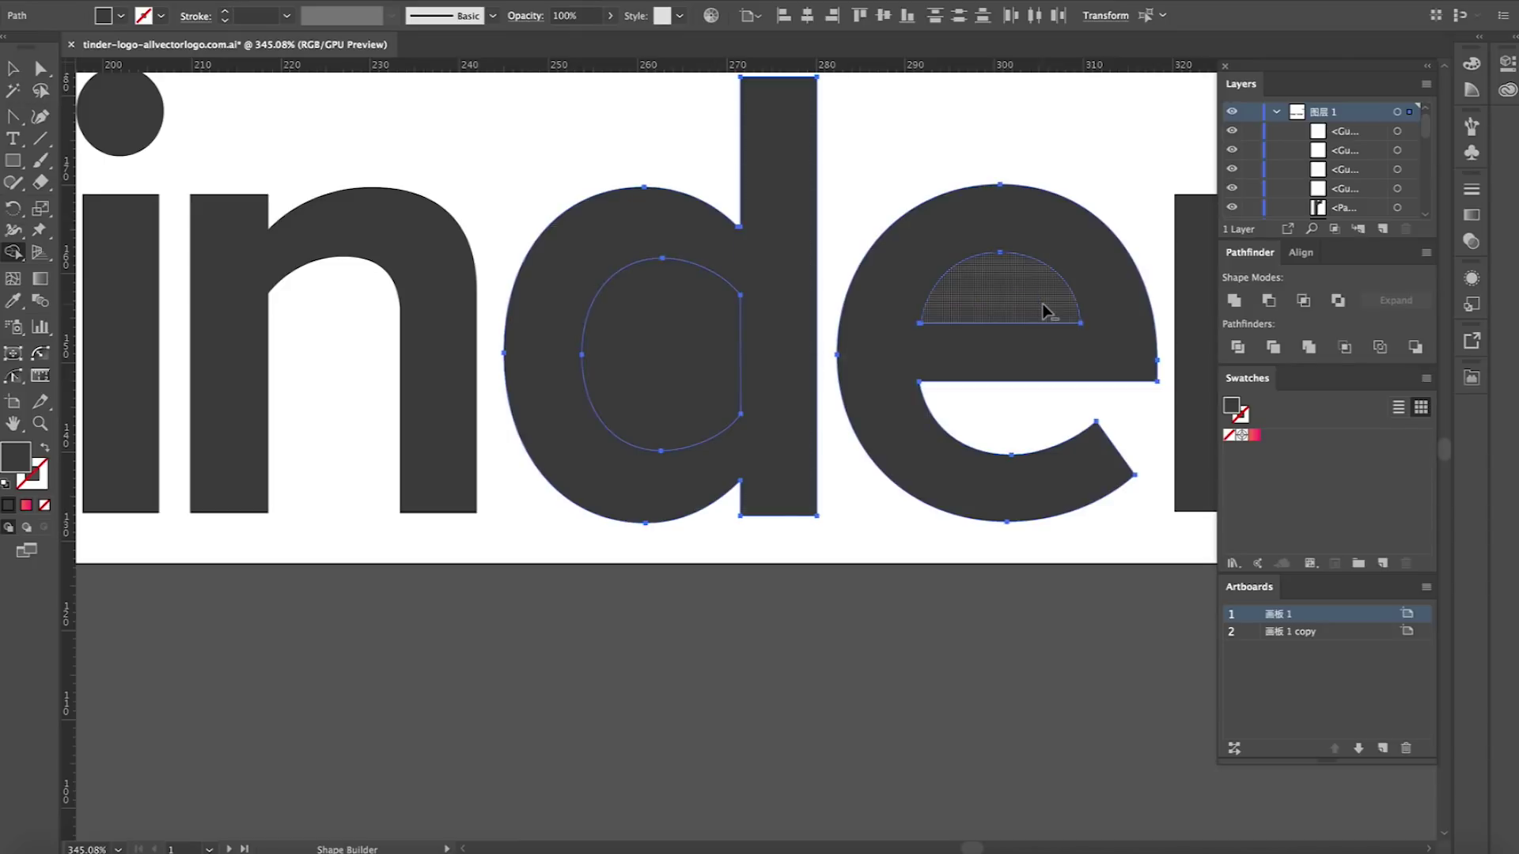
left_click(1043, 311, "alt")
left_click(620, 342, "alt")
key("z")
left_click_drag(766, 361, 444, 353)
key("v")
left_click(458, 467)
Delete the protruding corner anchors at the end of the letter t's hook to leave a clean slanted terminal
key("z")
left_click_drag(462, 455, 672, 457)
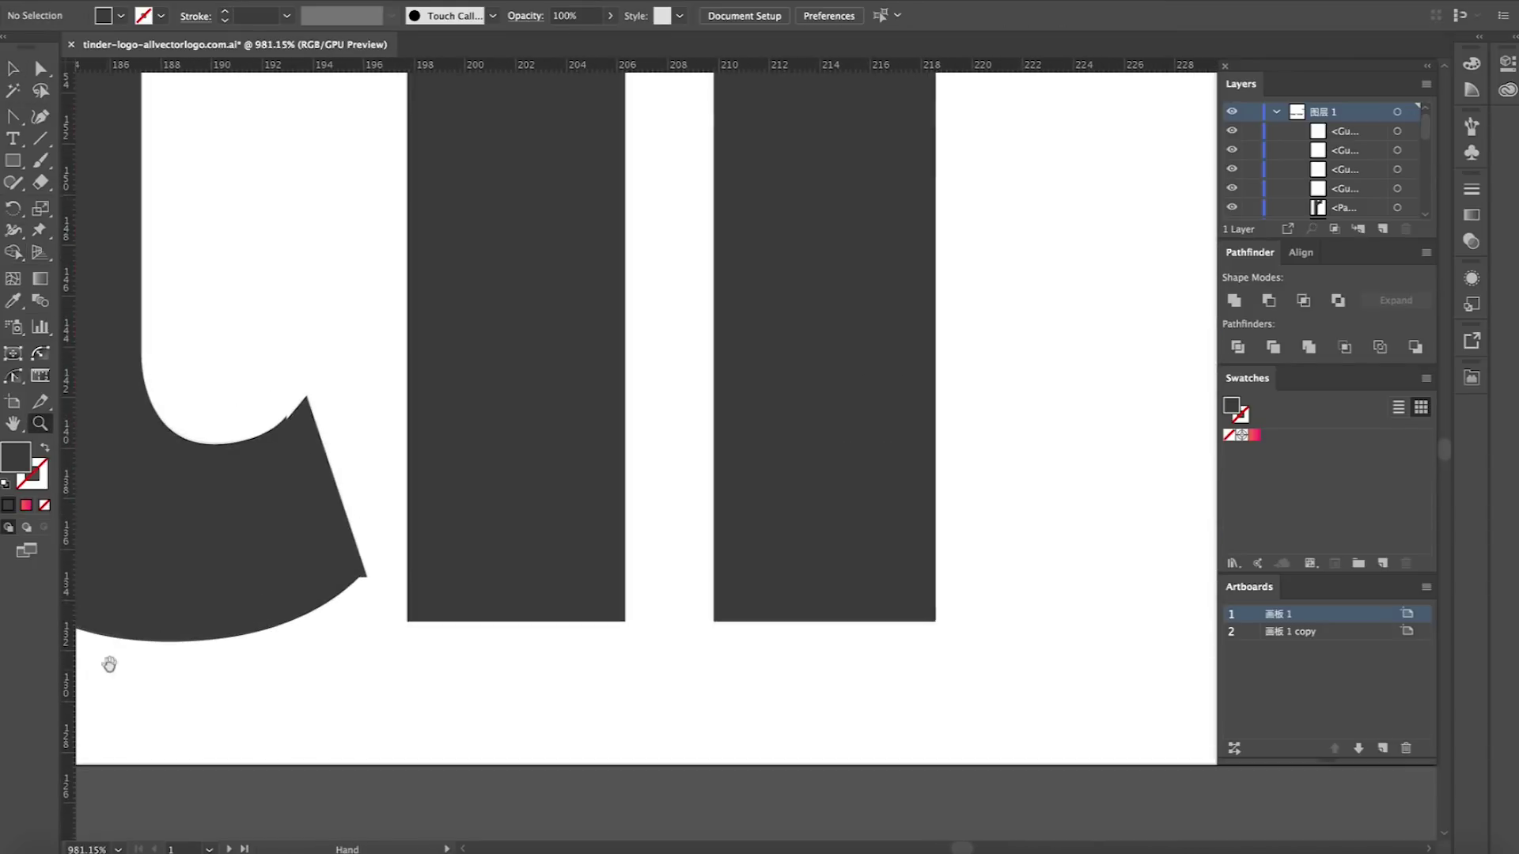
left_click_drag(189, 569, 430, 587)
key("a")
left_click_drag(526, 372, 638, 682)
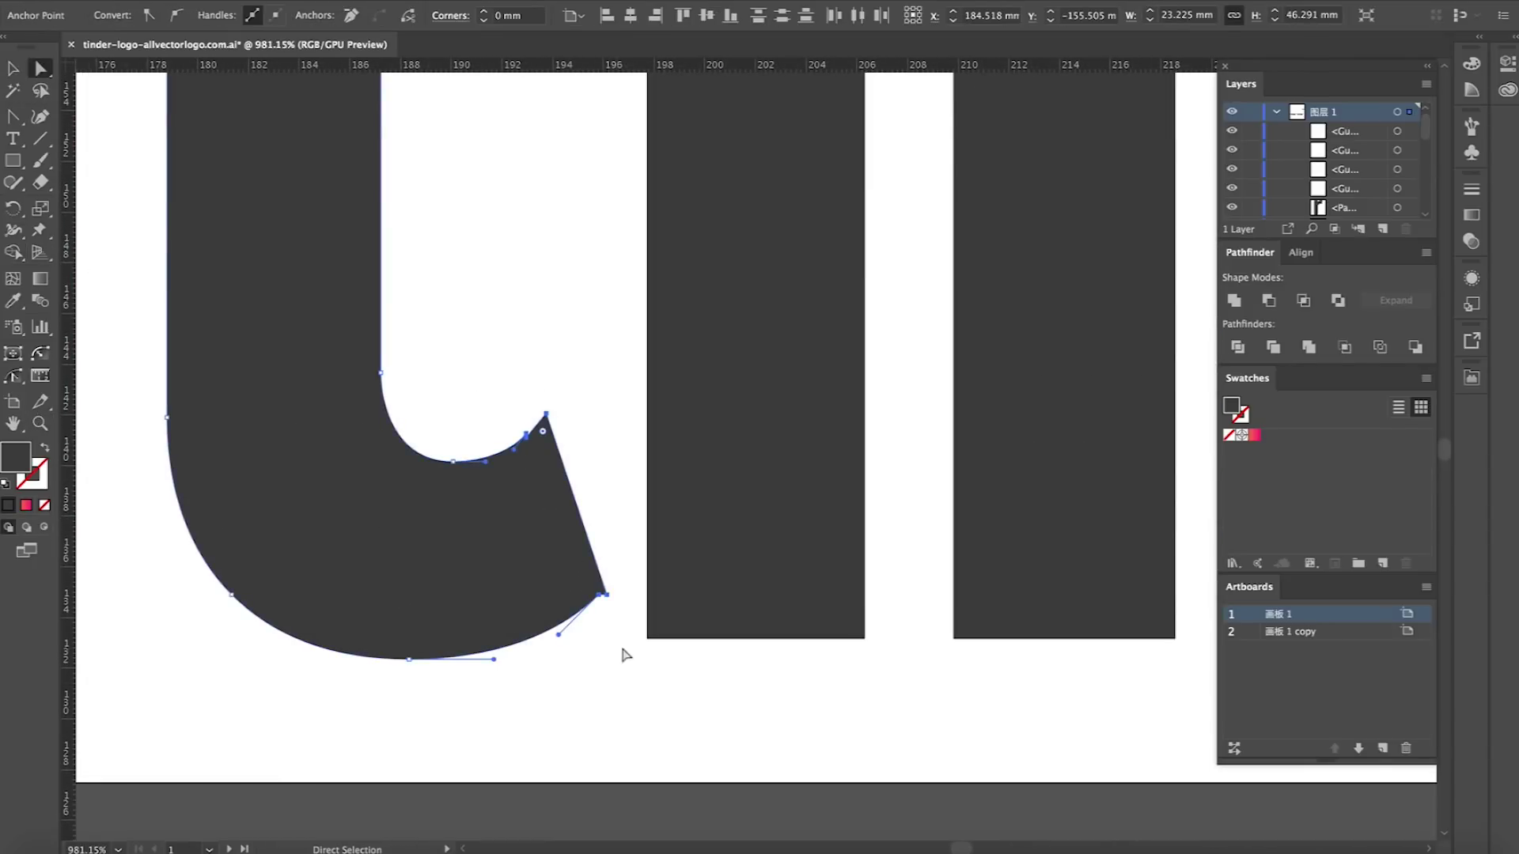
left_click_drag(594, 608, 645, 613)
key("z")
left_click_drag(645, 614, 879, 598)
key("v")
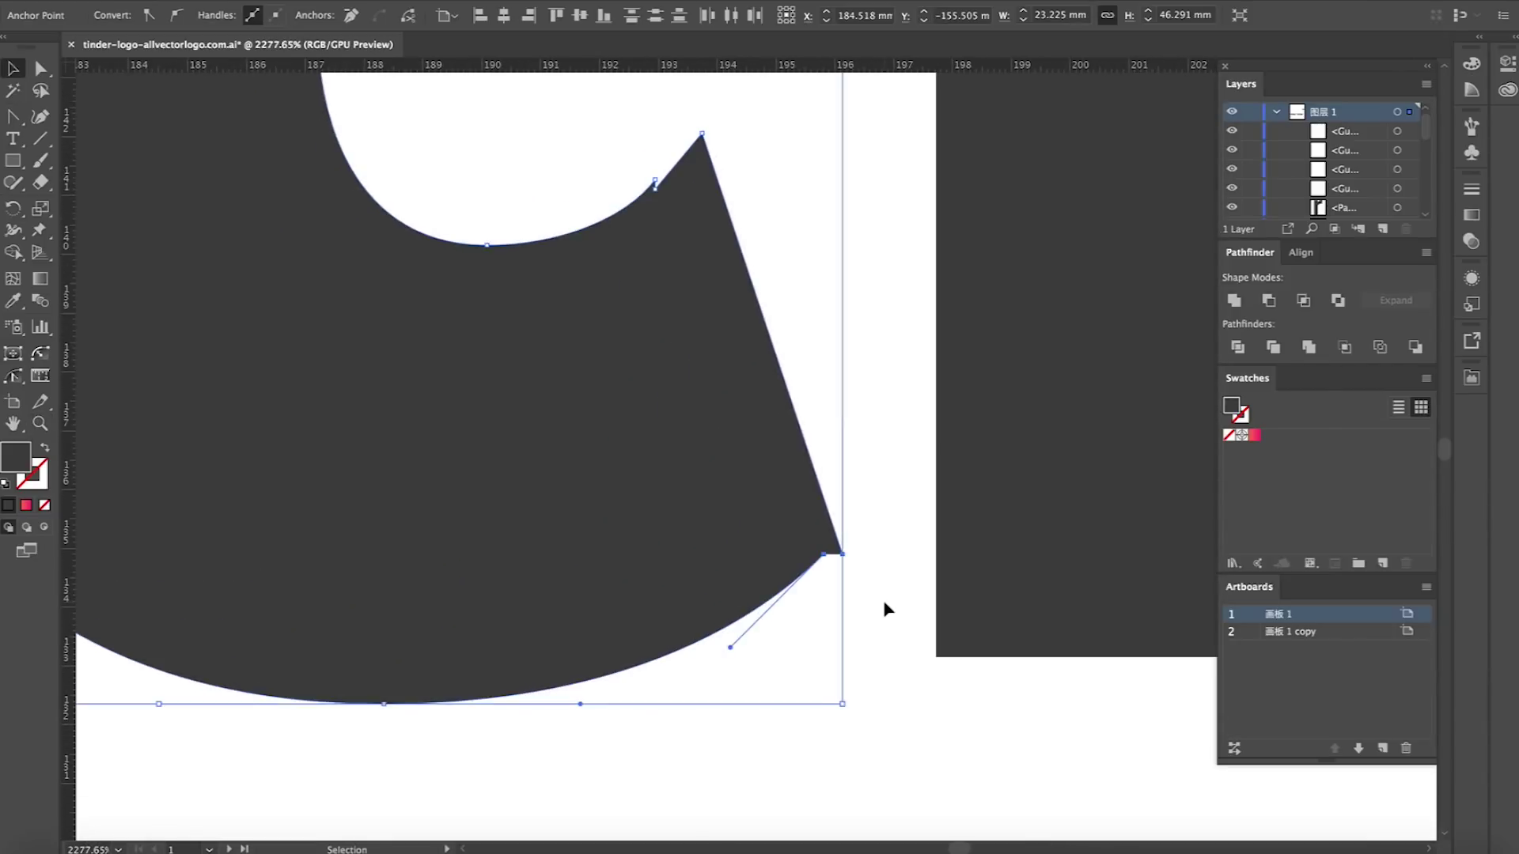
left_click(883, 603)
left_click(843, 553)
key("a")
left_click(842, 554)
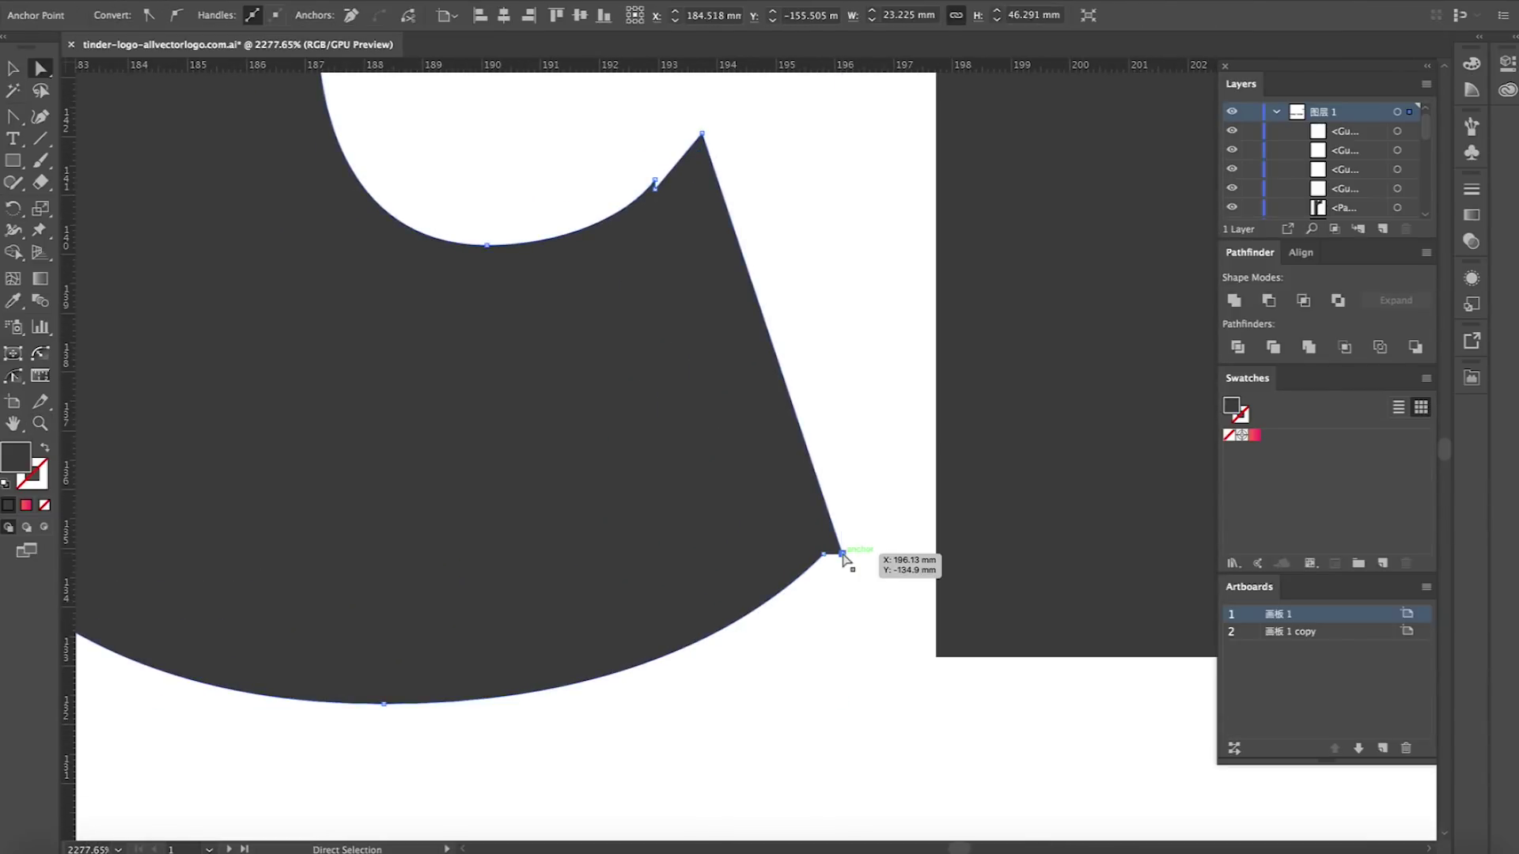
key("z")
left_click_drag(587, 515, 193, 534)
key("v")
key("ctrl+shift+a")
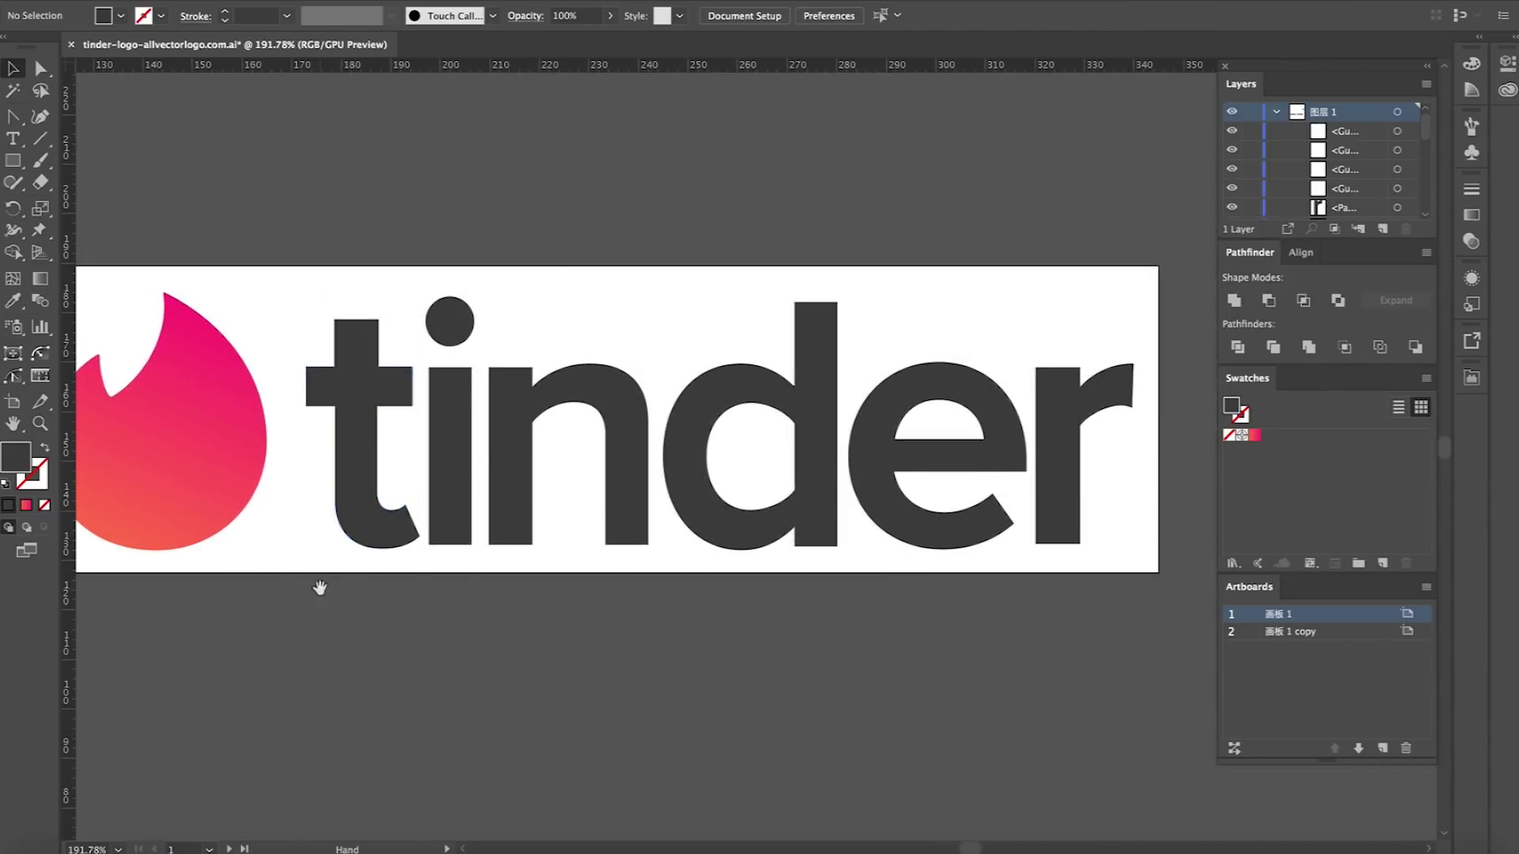
Compare the flame and lettering of the logo versions side by side across the artboards
left_click_drag(882, 464, 211, 369)
key("z")
left_click_drag(436, 362, 422, 521)
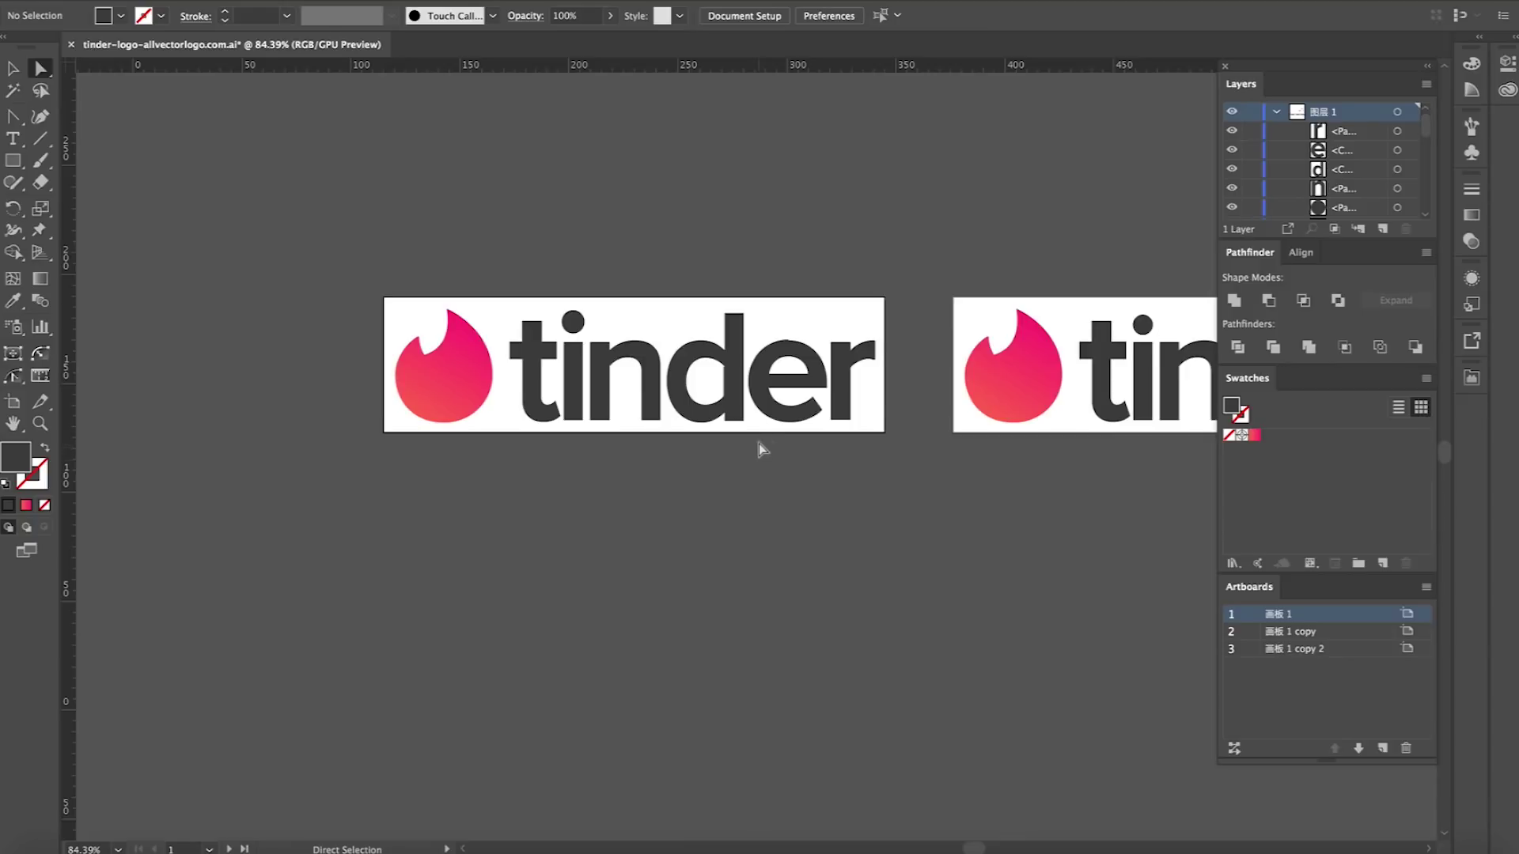
right_click(766, 436)
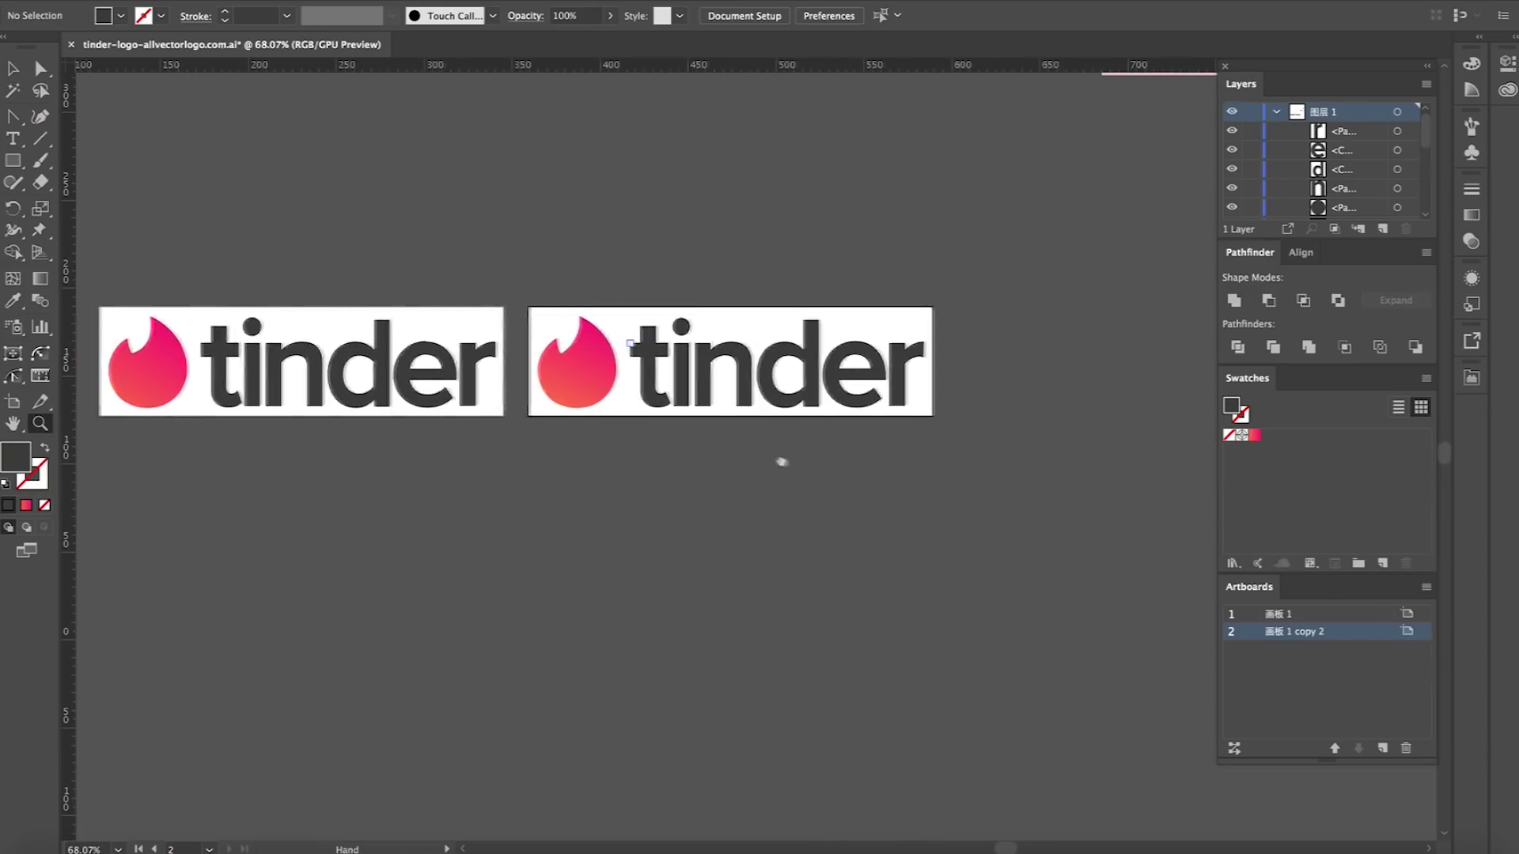
left_click_drag(780, 461, 940, 570)
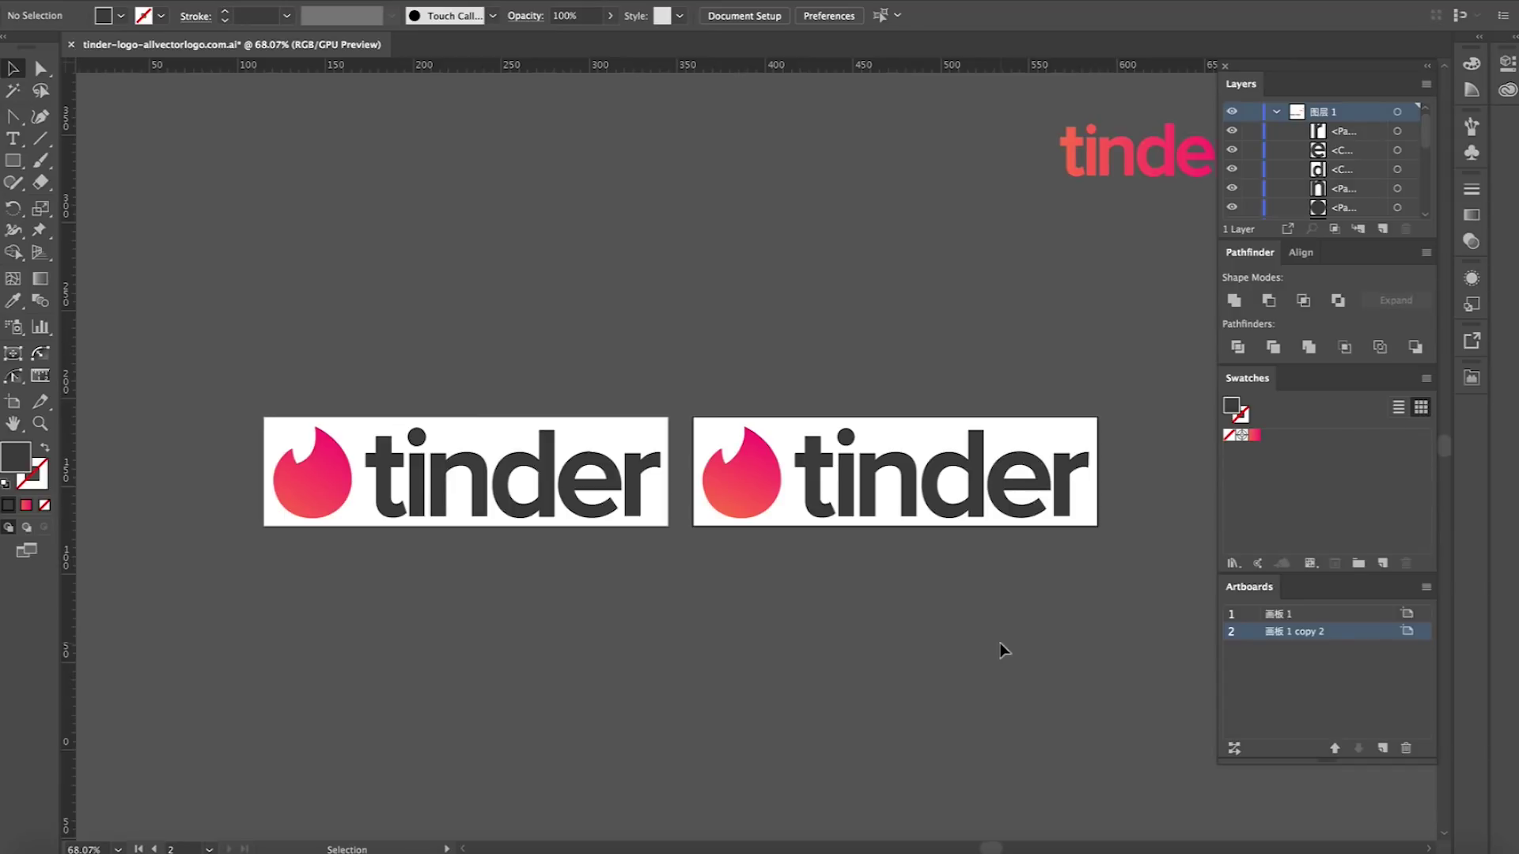
left_click_drag(909, 614, 823, 497)
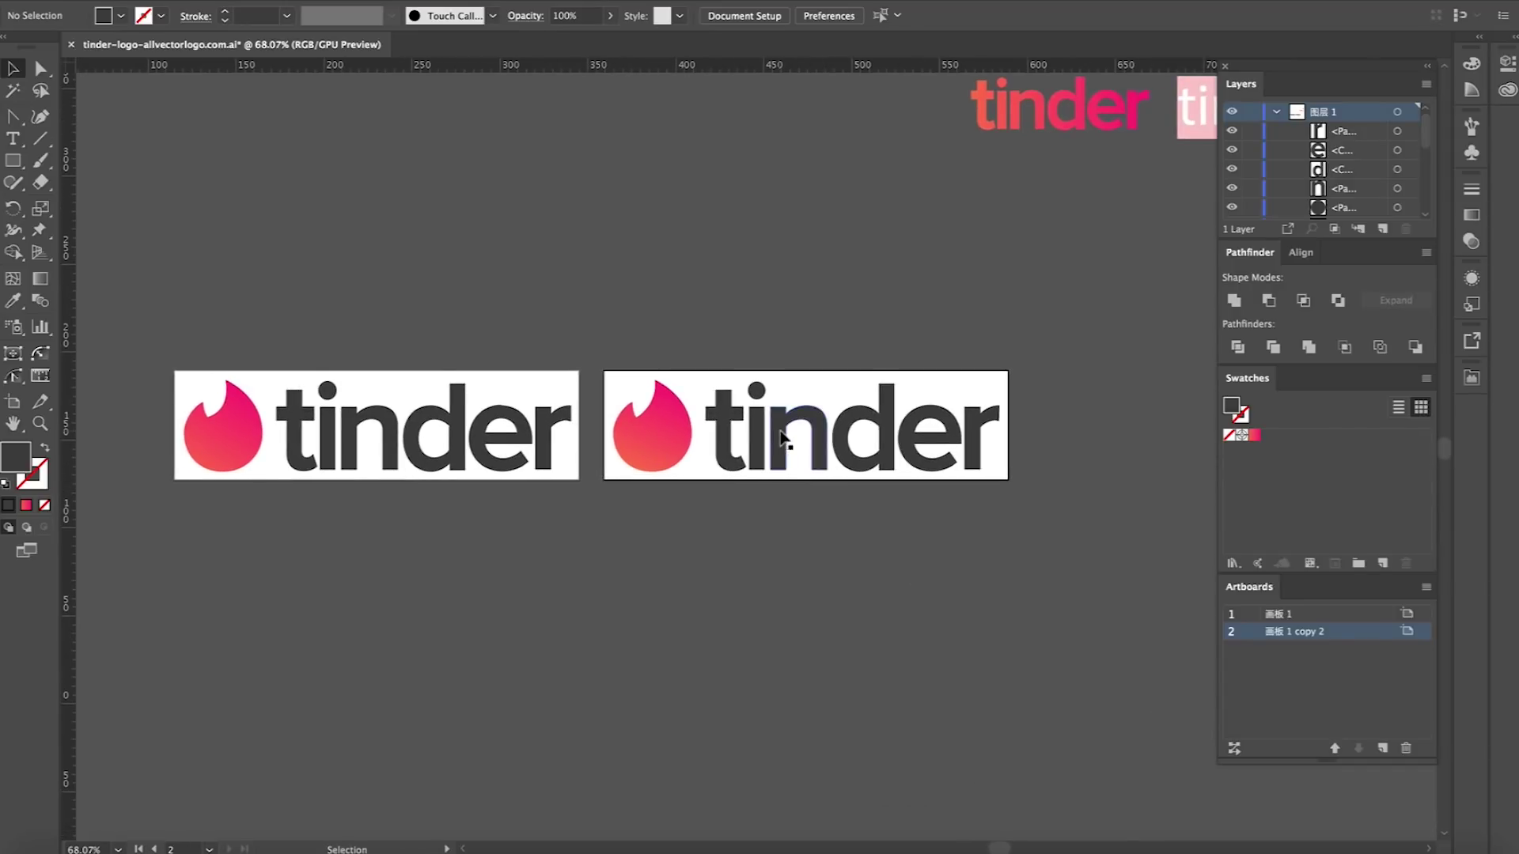
key("z")
left_click_drag(782, 436, 977, 433)
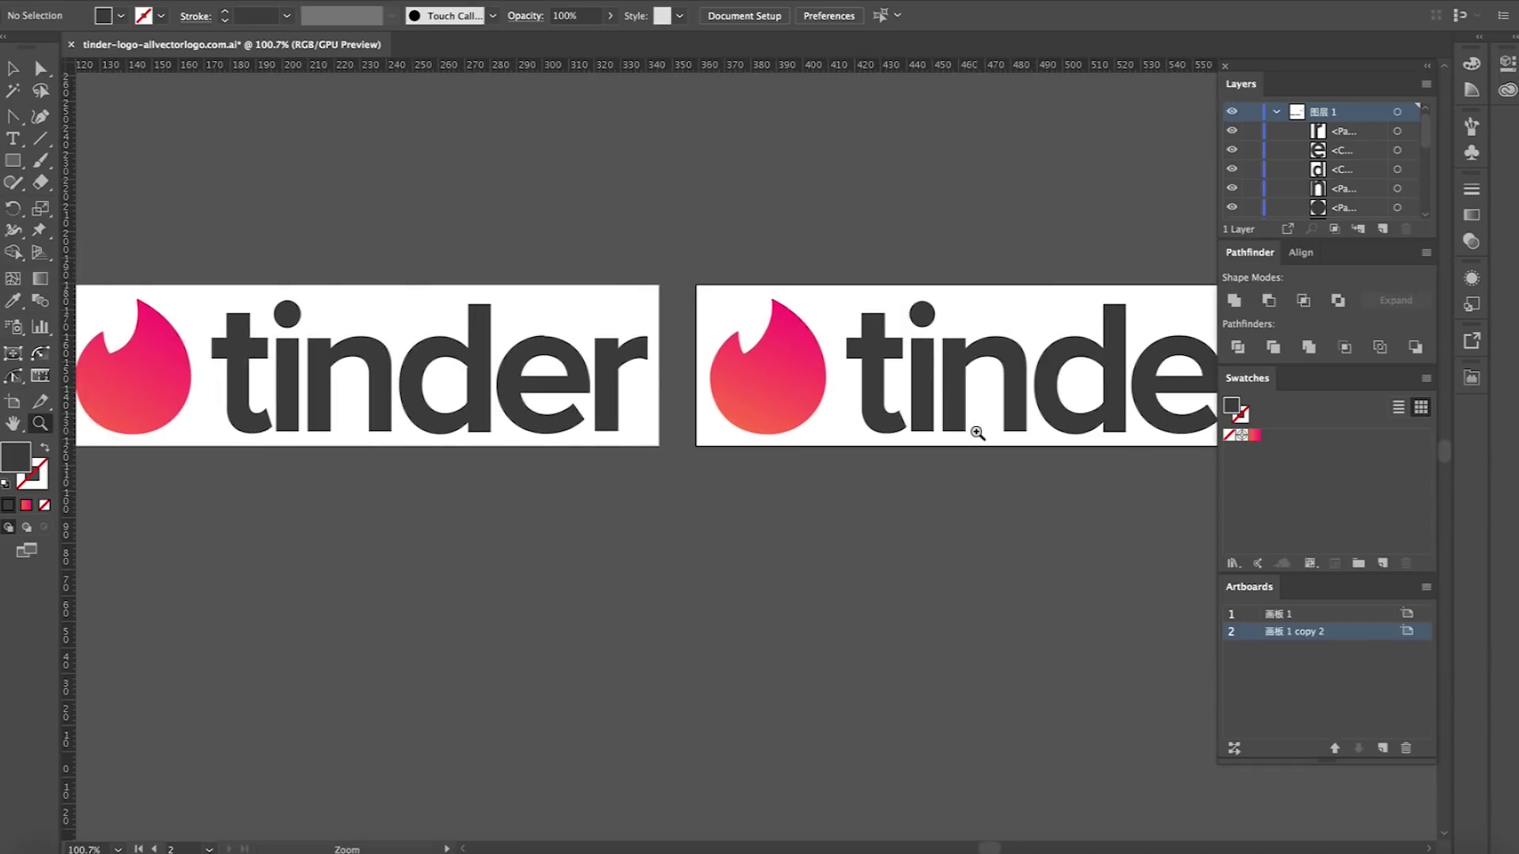
left_click_drag(976, 432, 944, 433)
left_click_drag(928, 318, 989, 318)
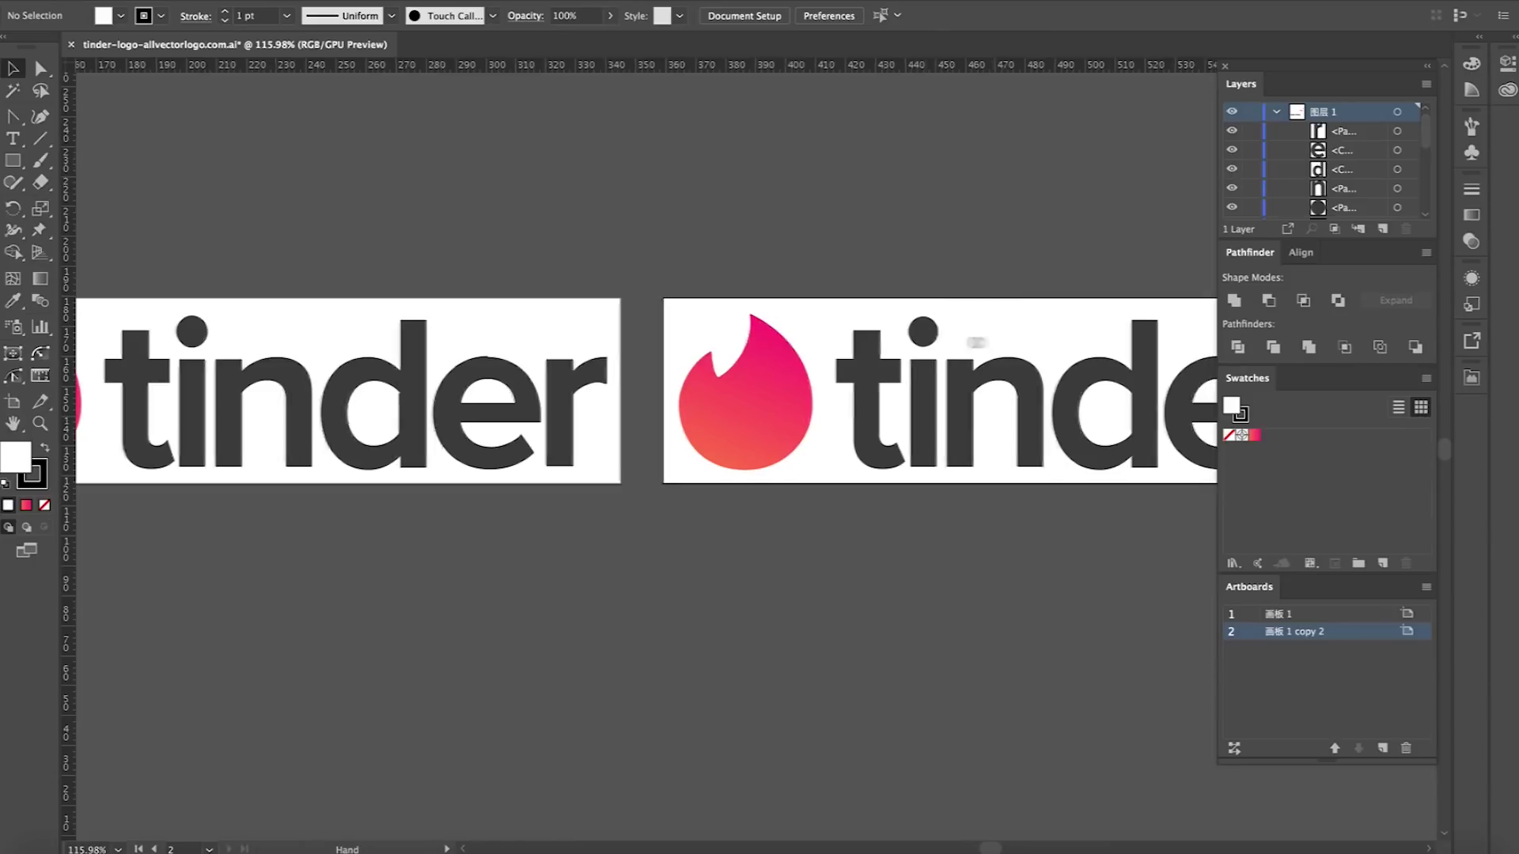
scroll(971, 385, "right", 3)
left_click(1002, 368)
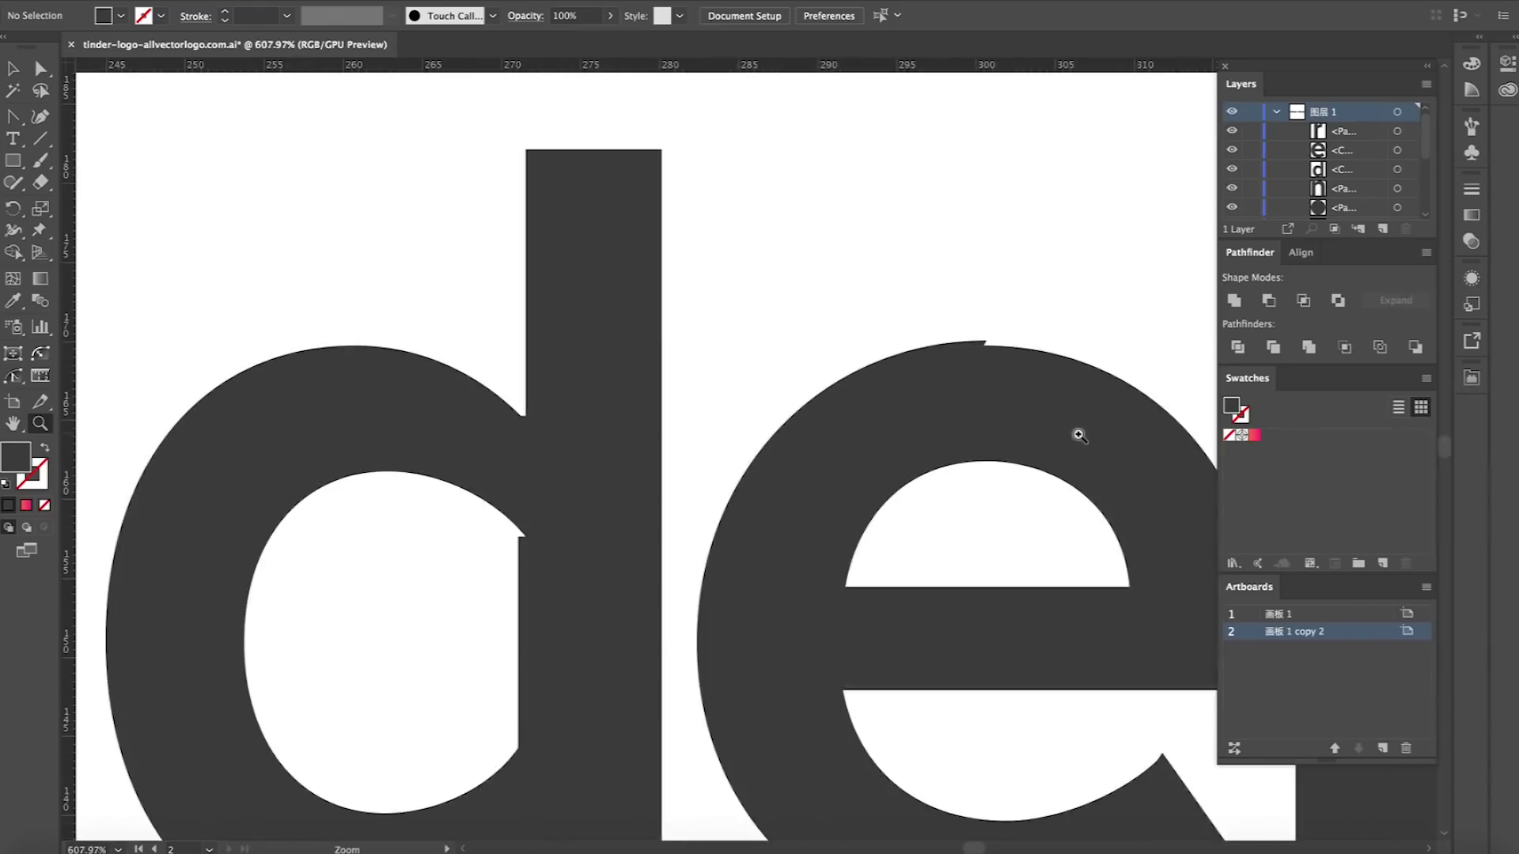
Examine the flawed anchors at the top of the letter e on the first artboard
left_click_drag(1076, 433, 924, 367)
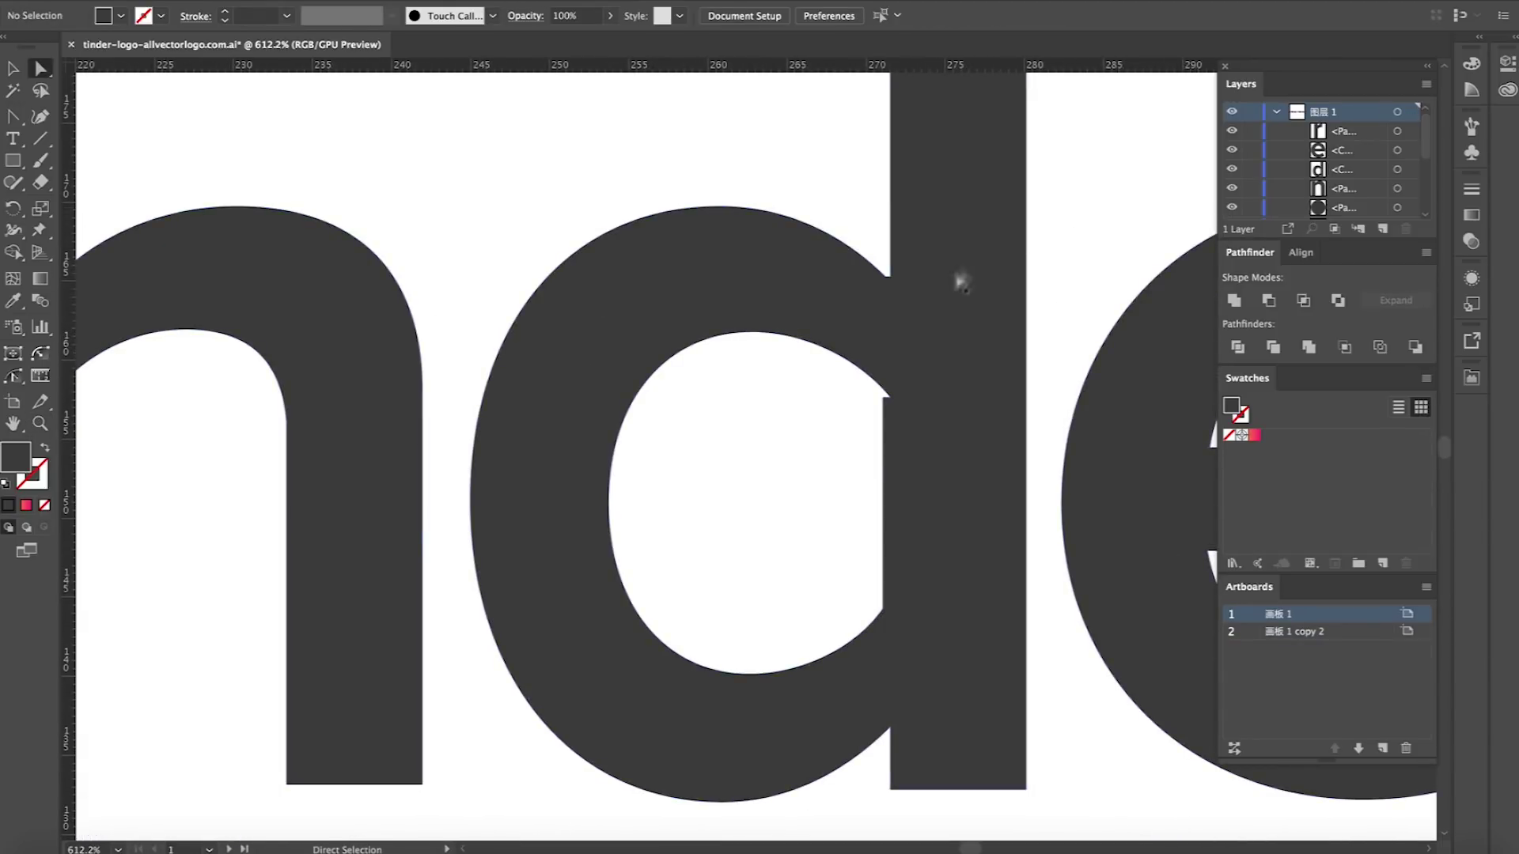
left_click(939, 403)
left_click(837, 427)
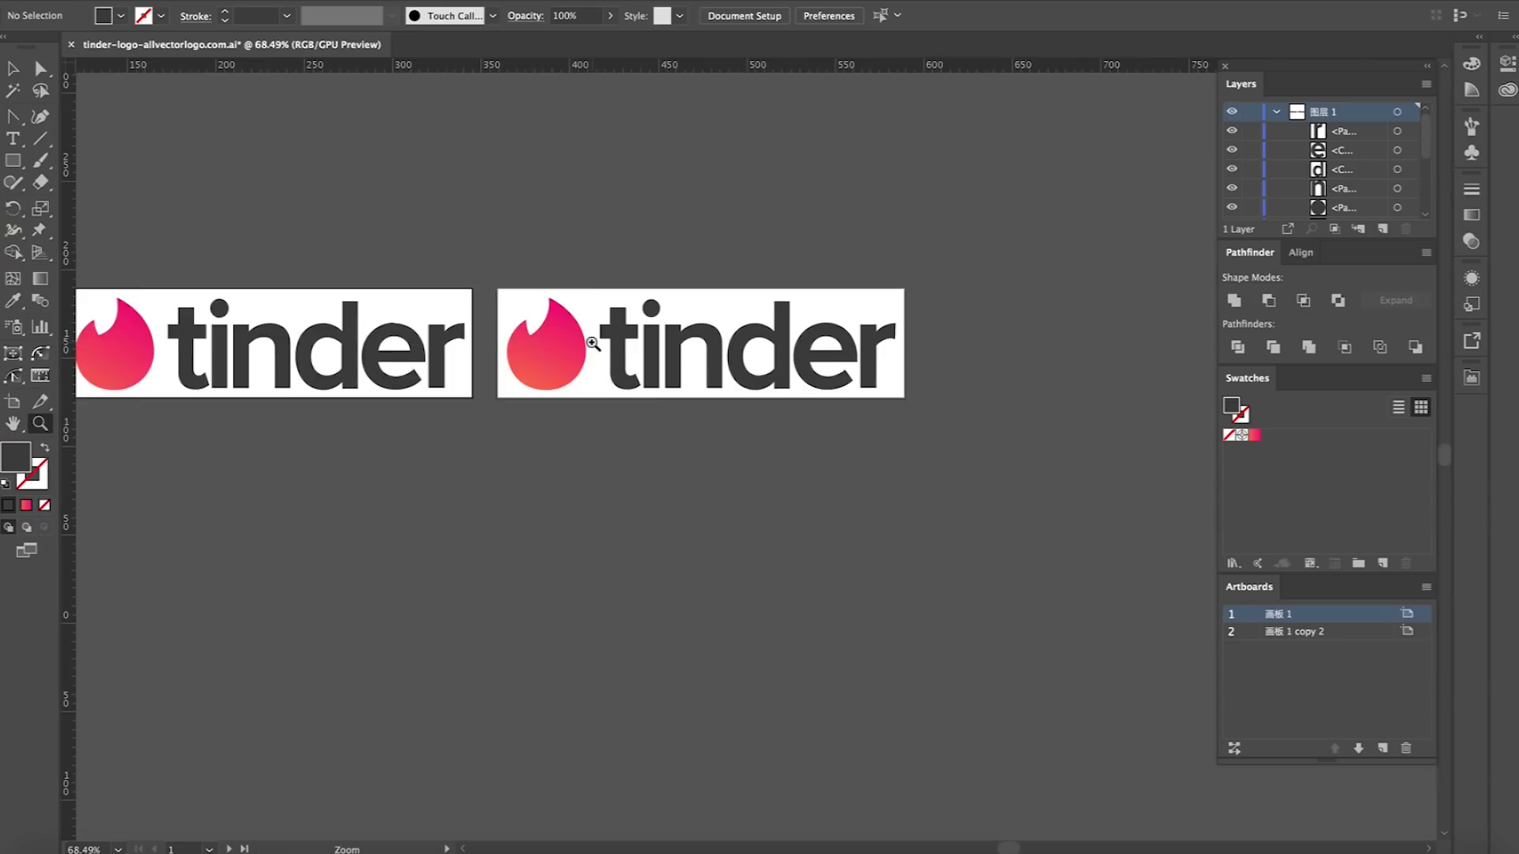
Examine the cleaned lettering on the second artboard up close
left_click(594, 333)
left_click_drag(810, 387, 705, 396)
left_click(705, 397)
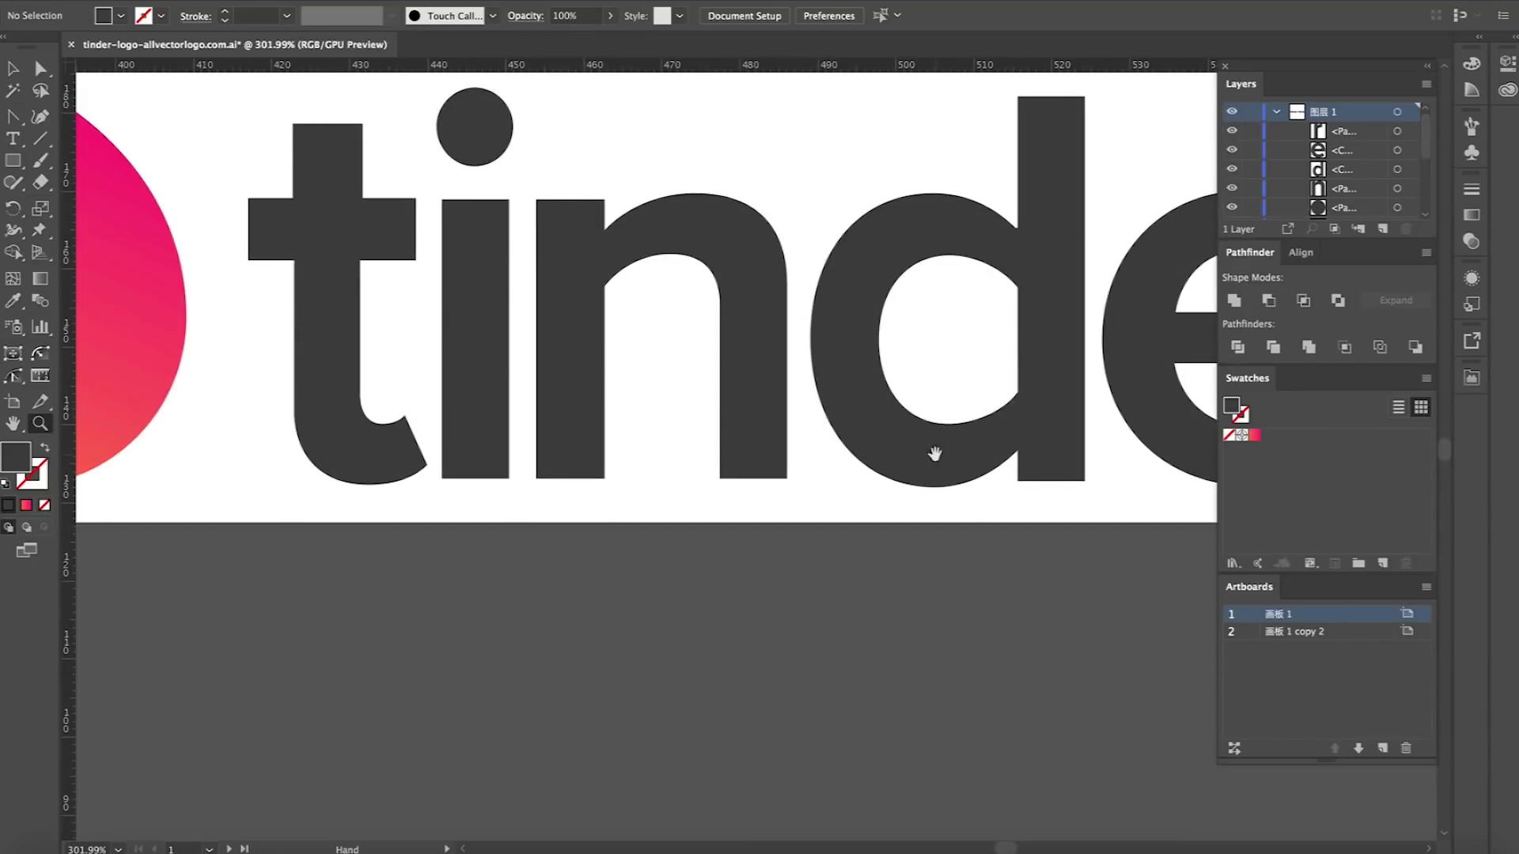
left_click_drag(937, 453, 618, 501)
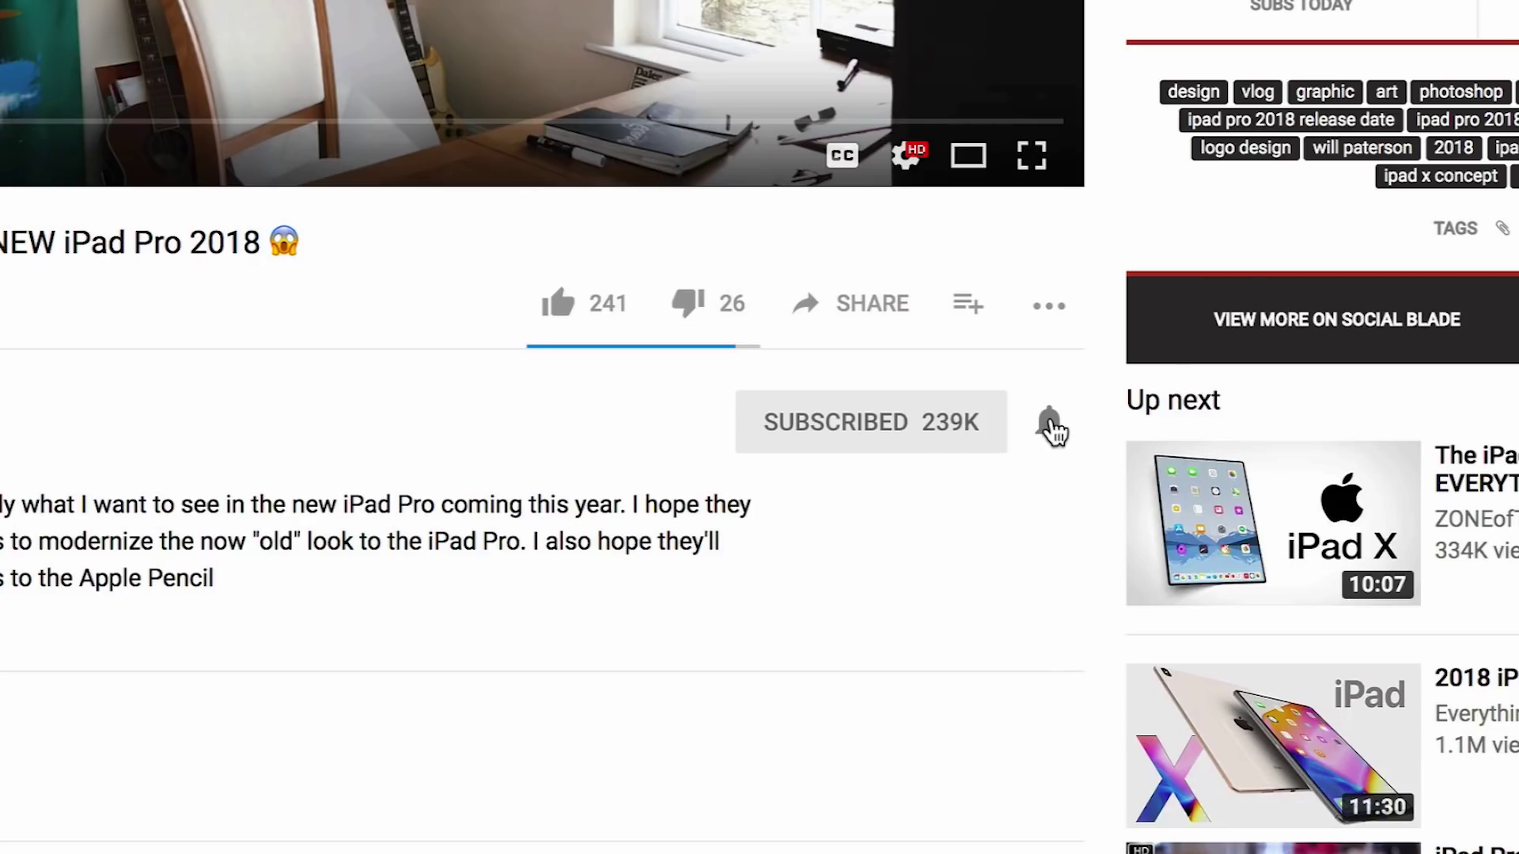
Switch to YouTube and turn on notifications for the subscribed channel
left_click(1052, 427)
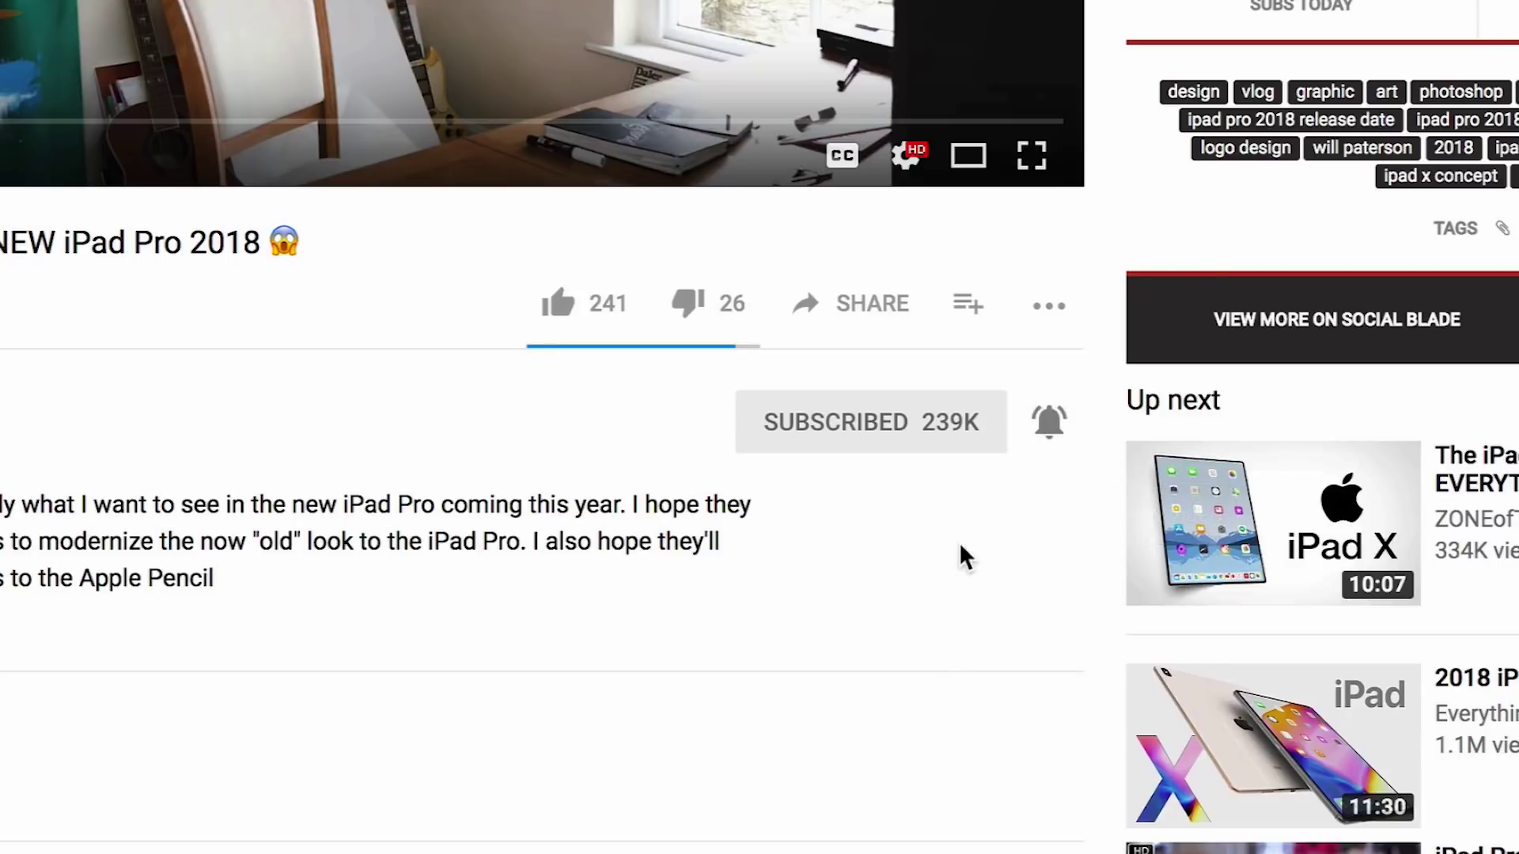